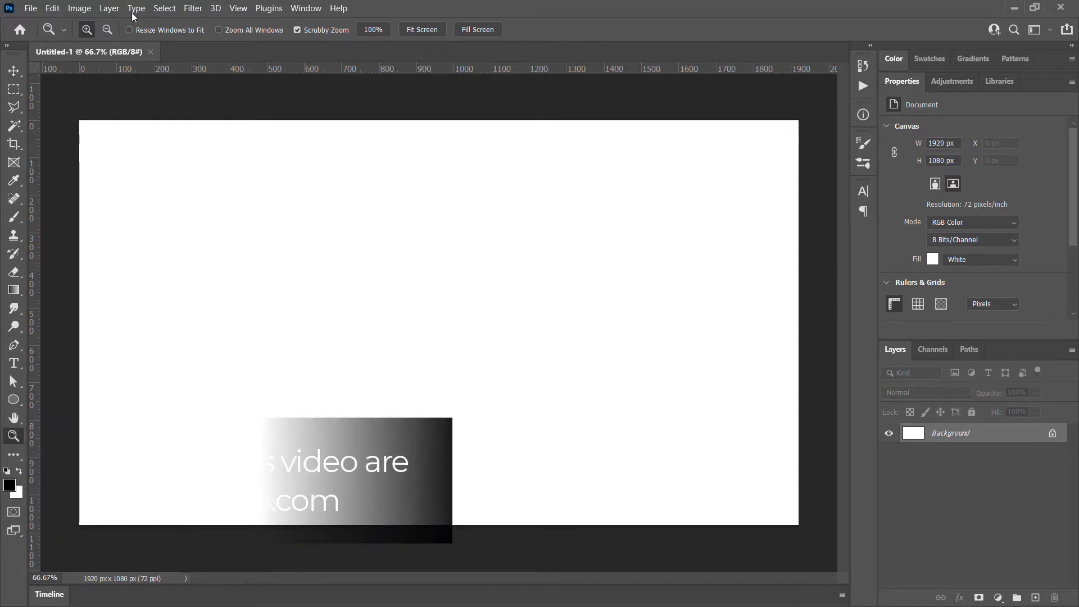
# Paste the copied home office photo into the blank document as a new layer
pyautogui.click(52, 8)
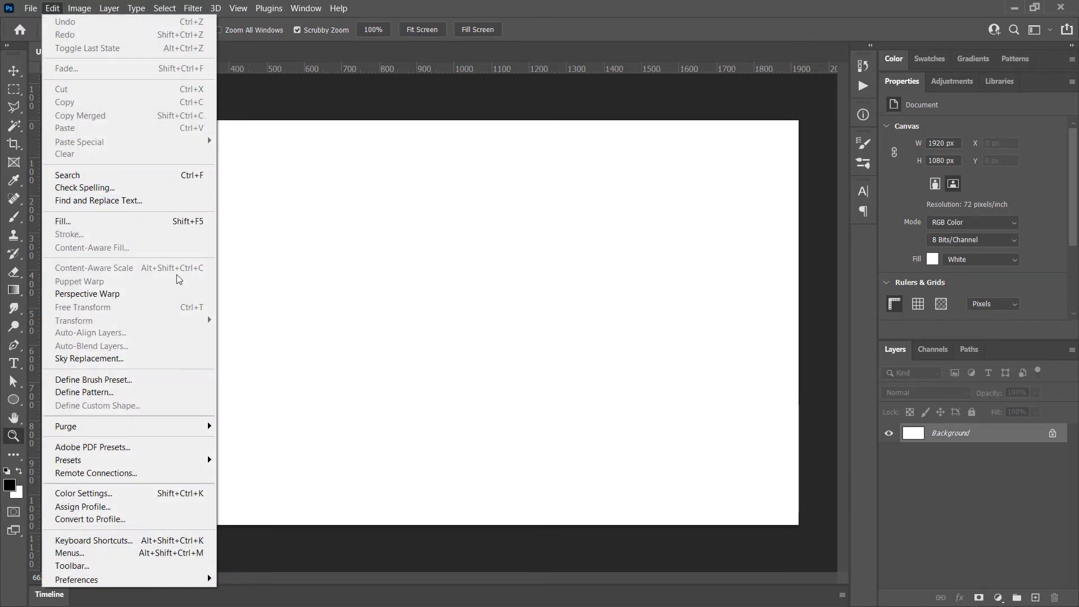
pyautogui.click(495, 1)
pyautogui.hotkey('ctrl', 'v')
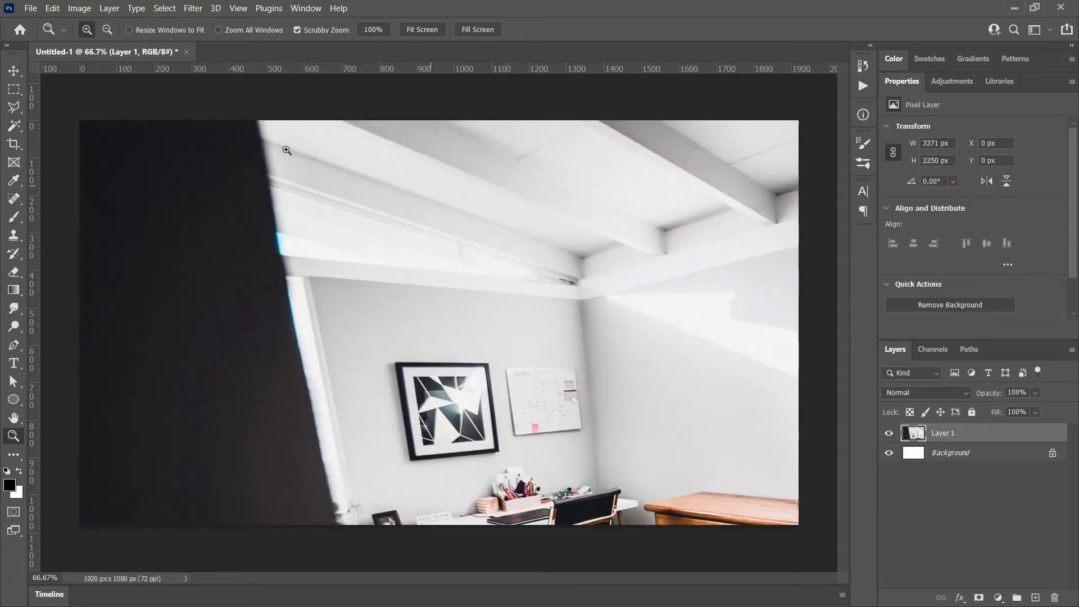
pyautogui.click(52, 8)
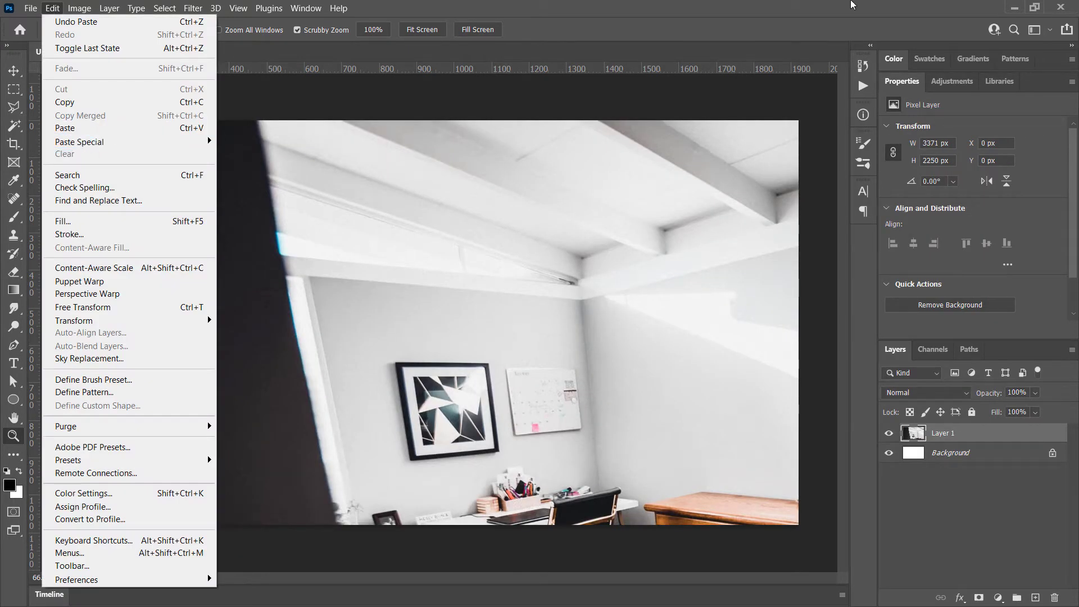
pyautogui.click(691, 90)
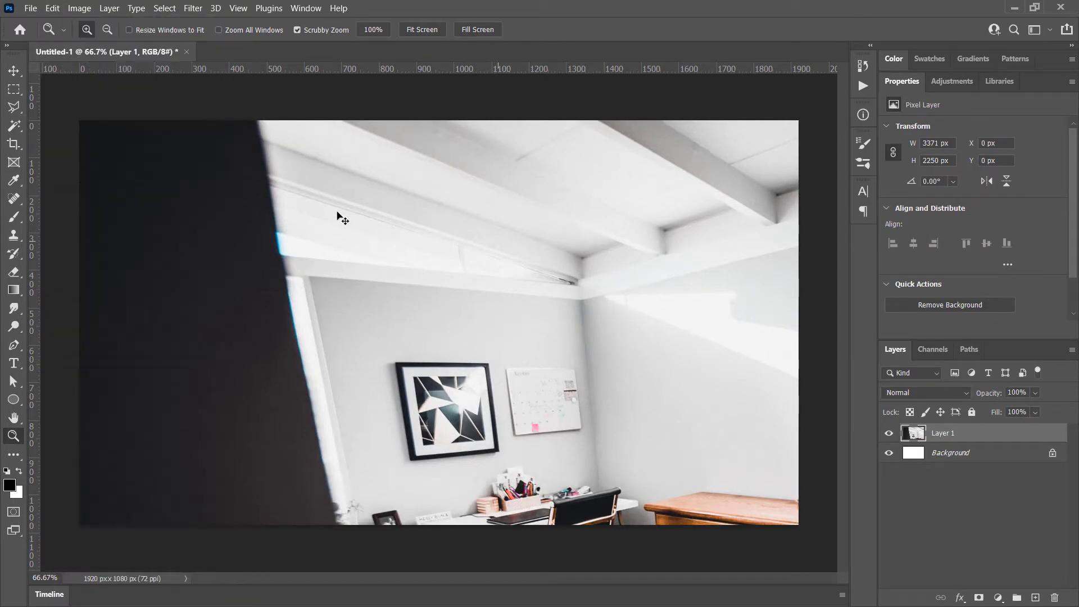
# Free-transform the office photo to about 89% scale, positioned so the desk, dresser, bookshelf and rug fill the canvas
pyautogui.hotkey('ctrl', 't')
pyautogui.click(53, 9)
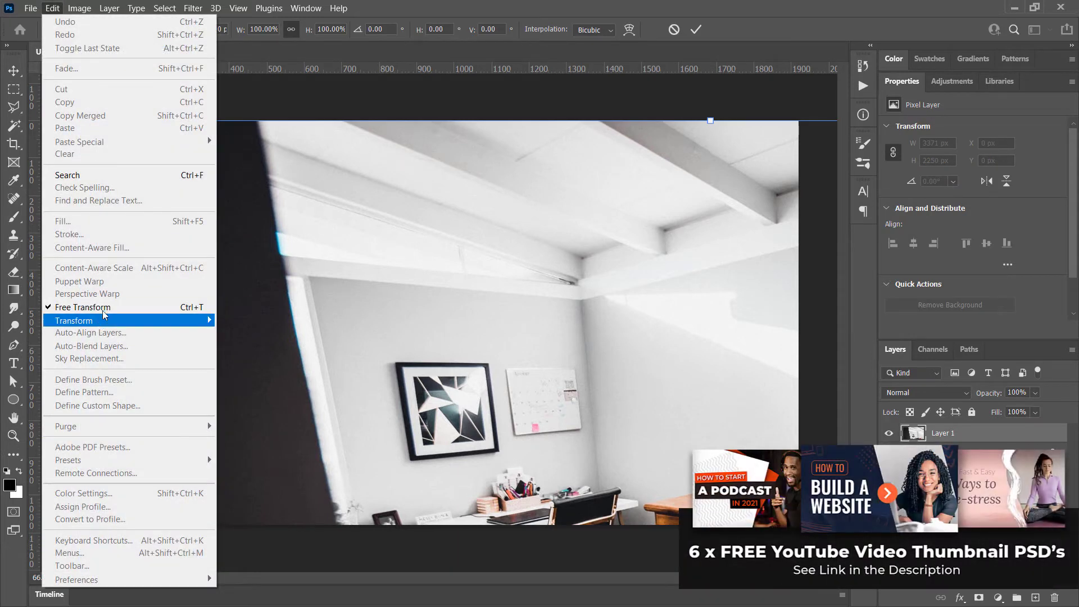
pyautogui.click(373, 193)
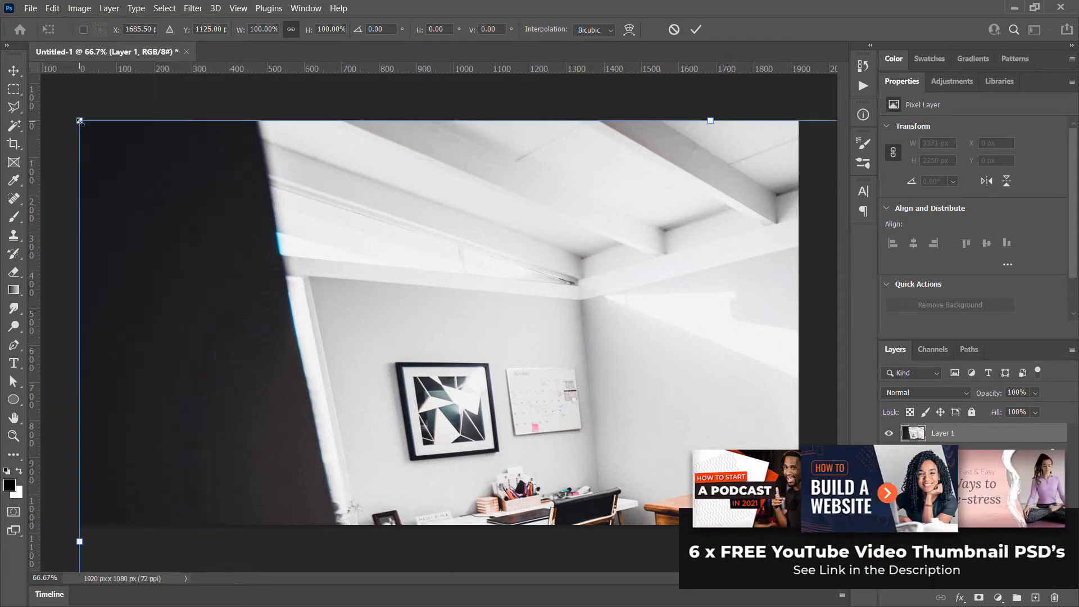
pyautogui.moveTo(80, 120); pyautogui.dragTo(443, 363)
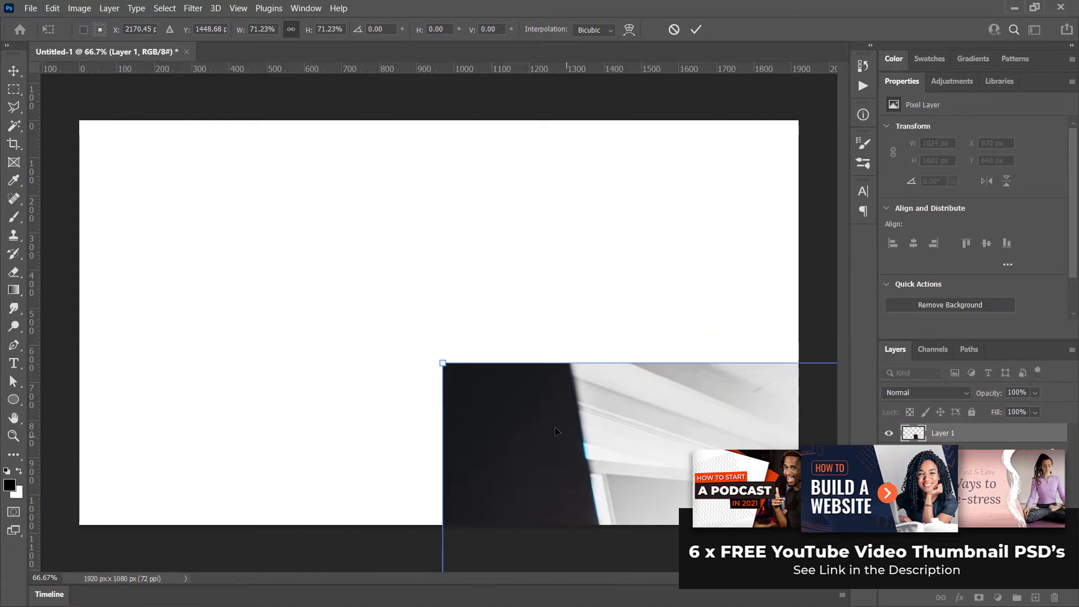
pyautogui.moveTo(556, 431); pyautogui.dragTo(2, 216)
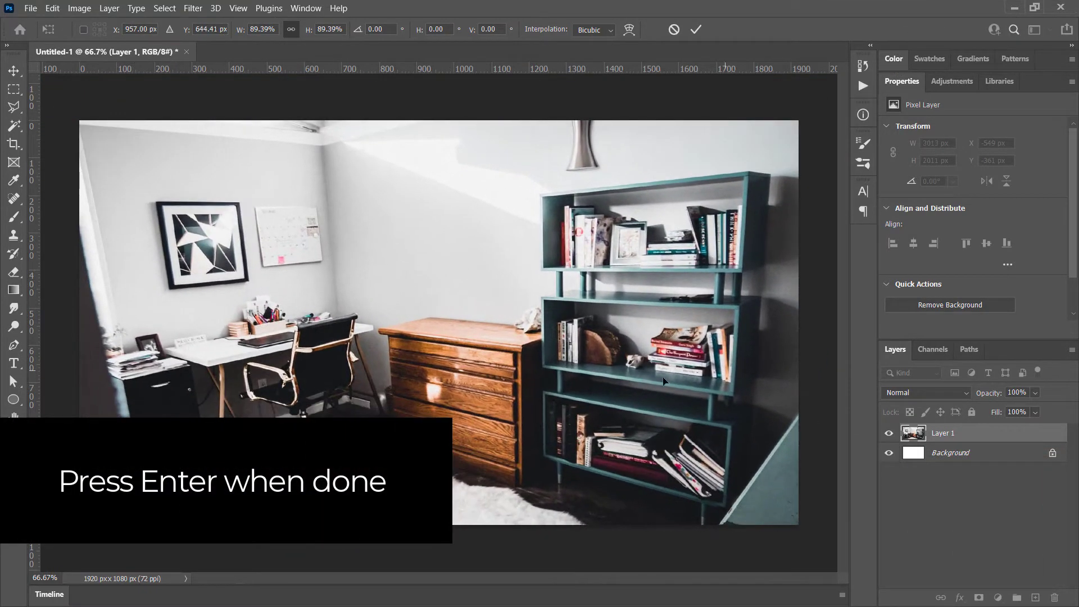
pyautogui.moveTo(663, 381); pyautogui.dragTo(677, 336)
pyautogui.press('Return')
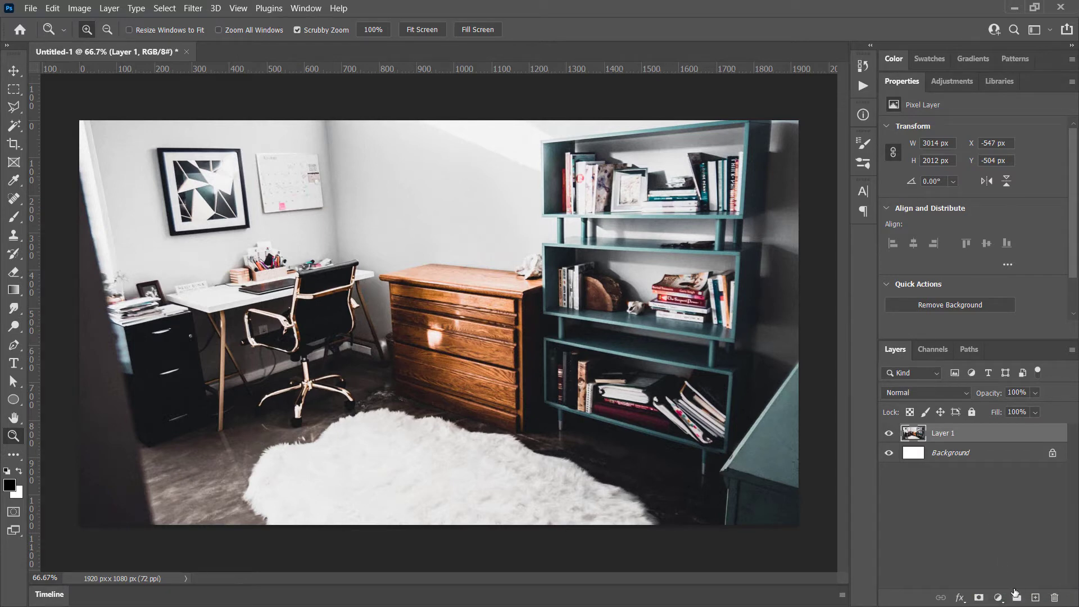
# Add a Gradient Map adjustment layer above the office photo and try its Reverse option on and off
pyautogui.click(306, 8)
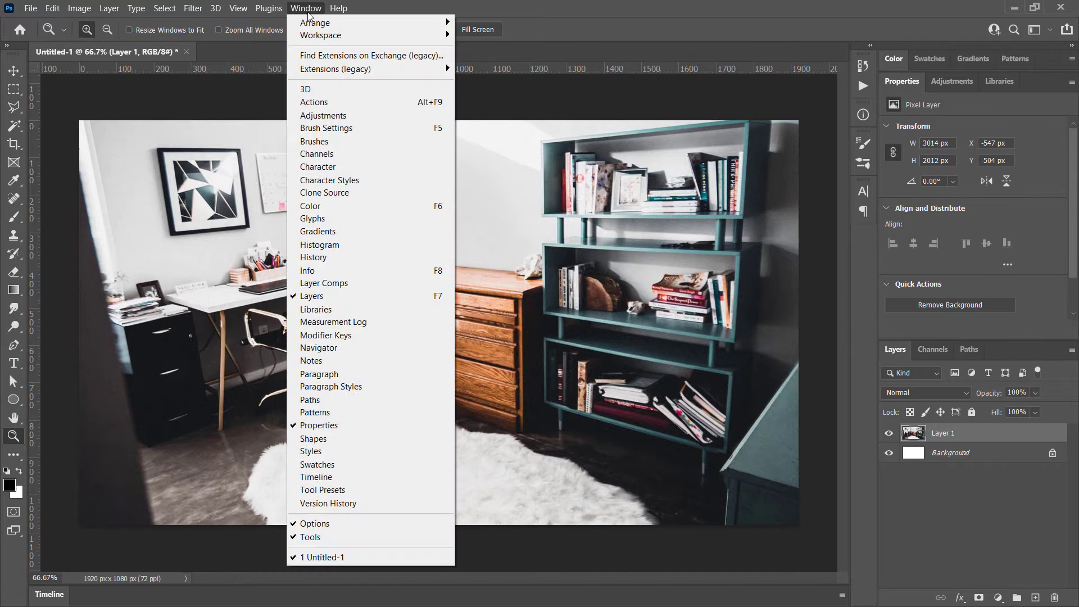
pyautogui.click(323, 297)
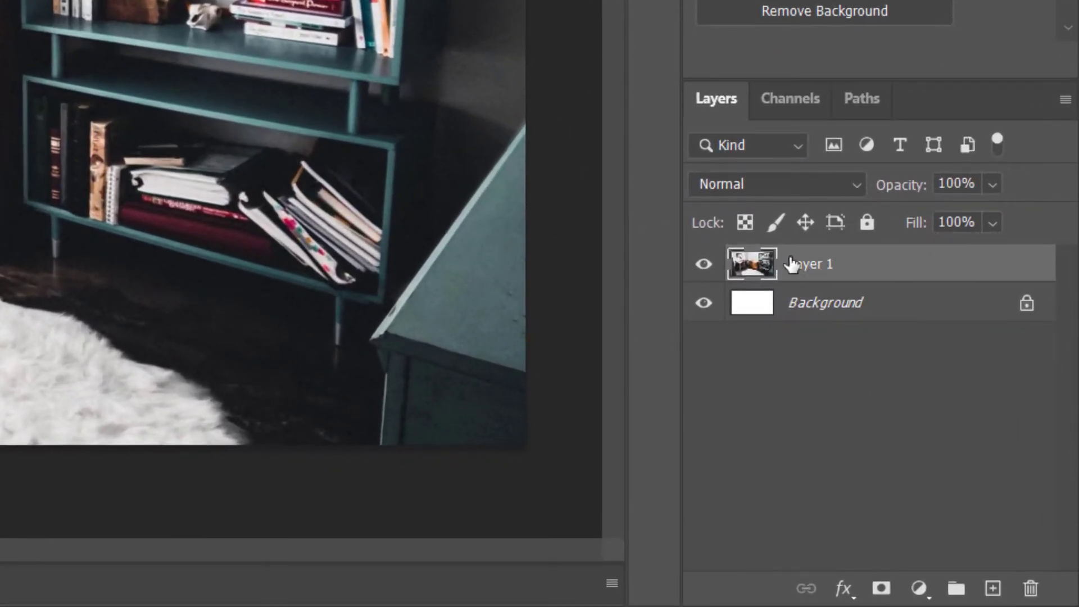
pyautogui.click(920, 588)
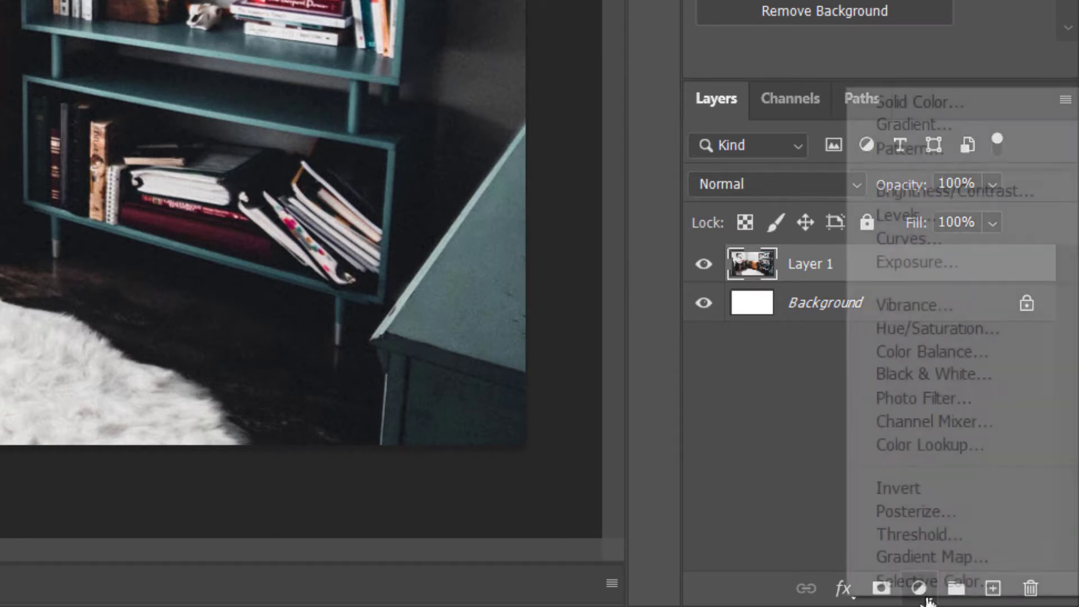
pyautogui.click(944, 555)
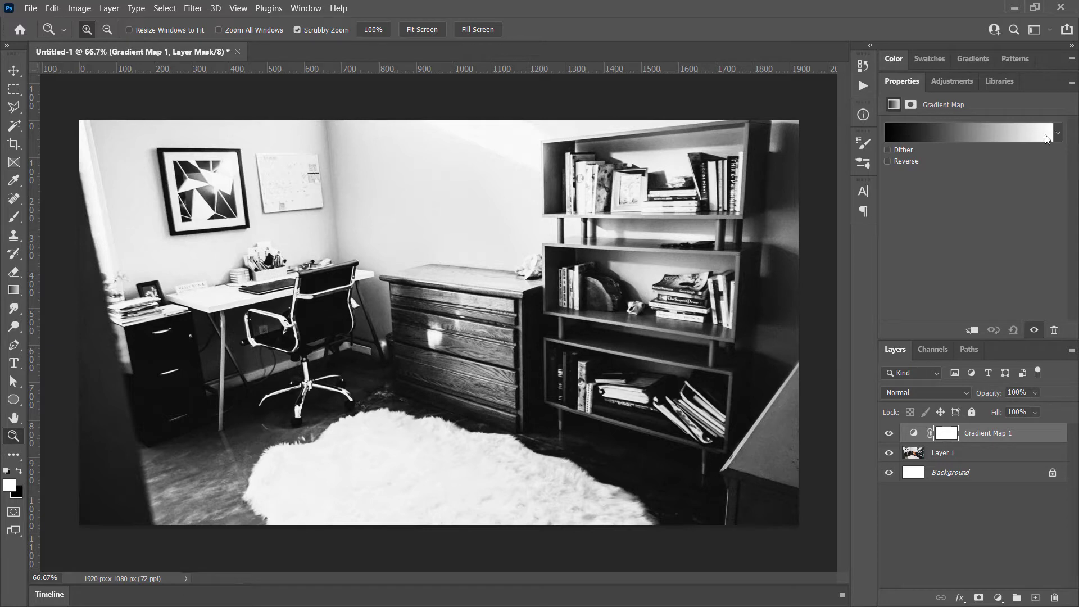
pyautogui.click(887, 160)
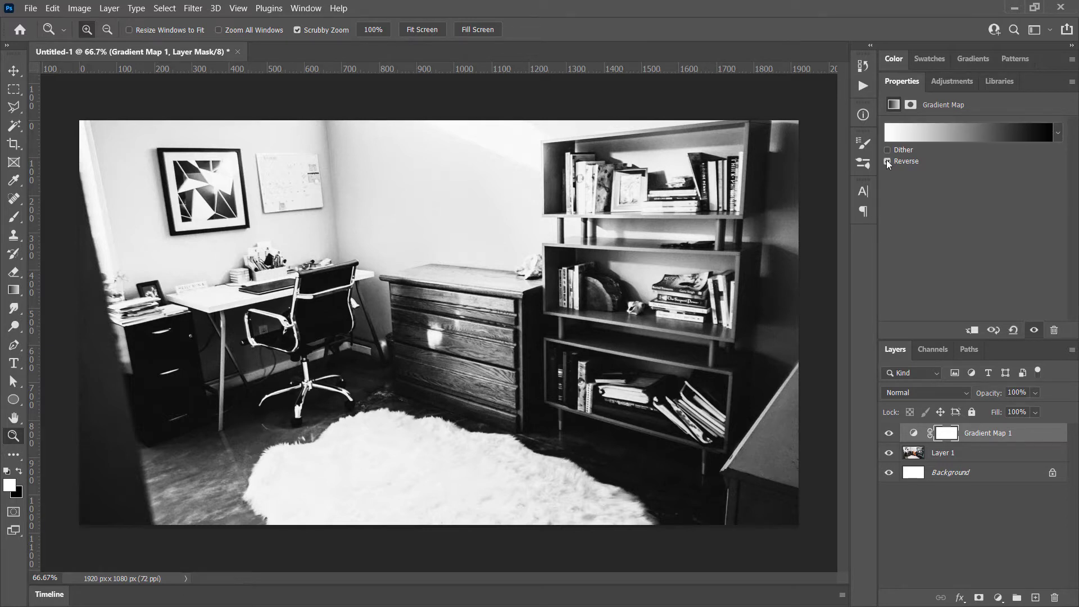
pyautogui.click(886, 160)
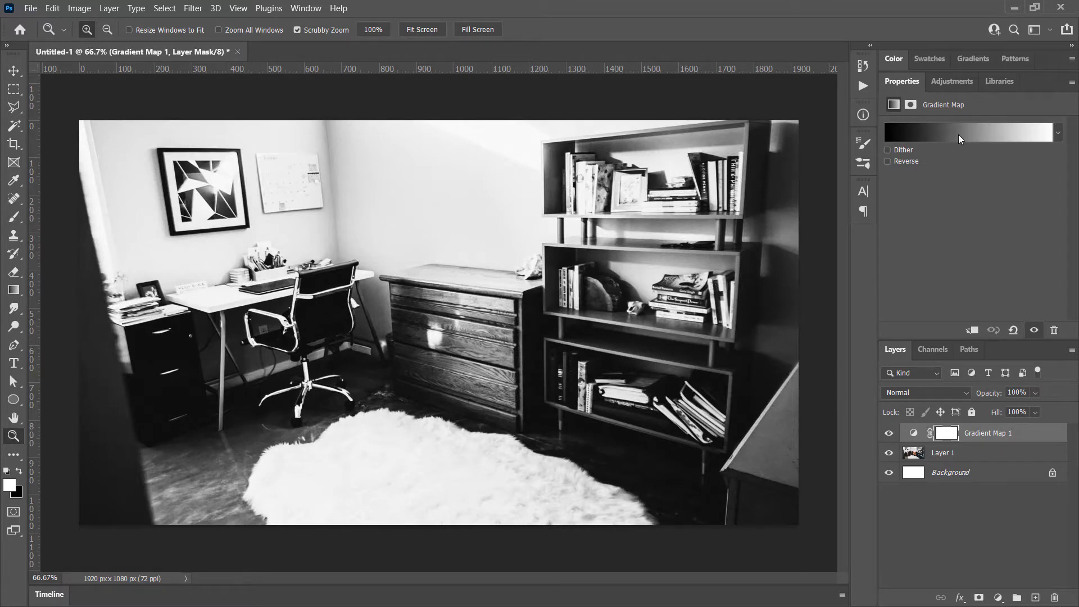
# Open the gradient map's gradient for editing and apply the Purple_14 preset from the Purples group
pyautogui.click(979, 137)
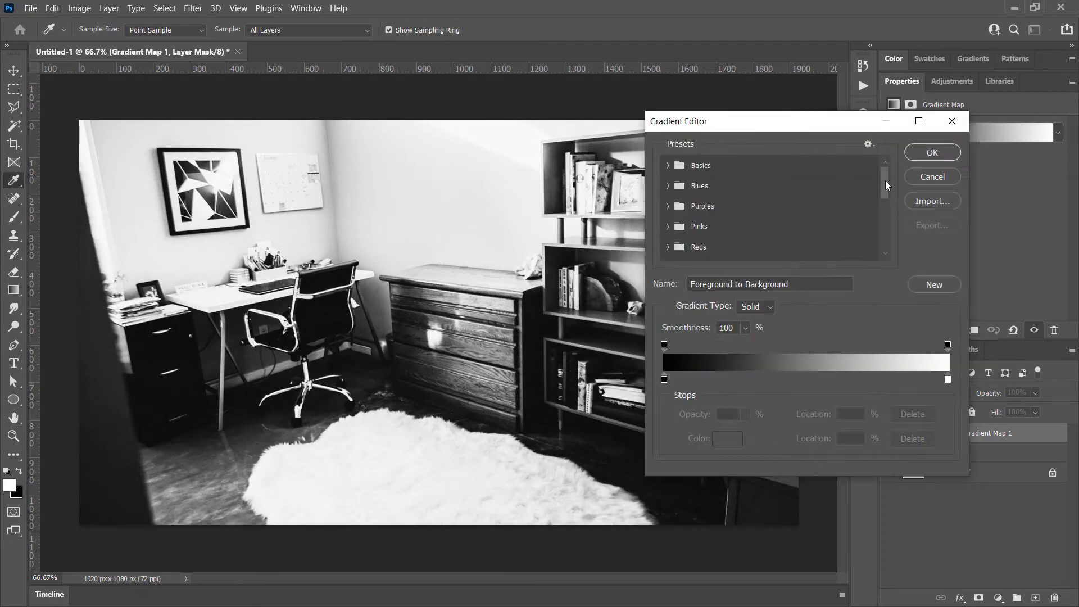
pyautogui.moveTo(885, 180); pyautogui.dragTo(886, 190)
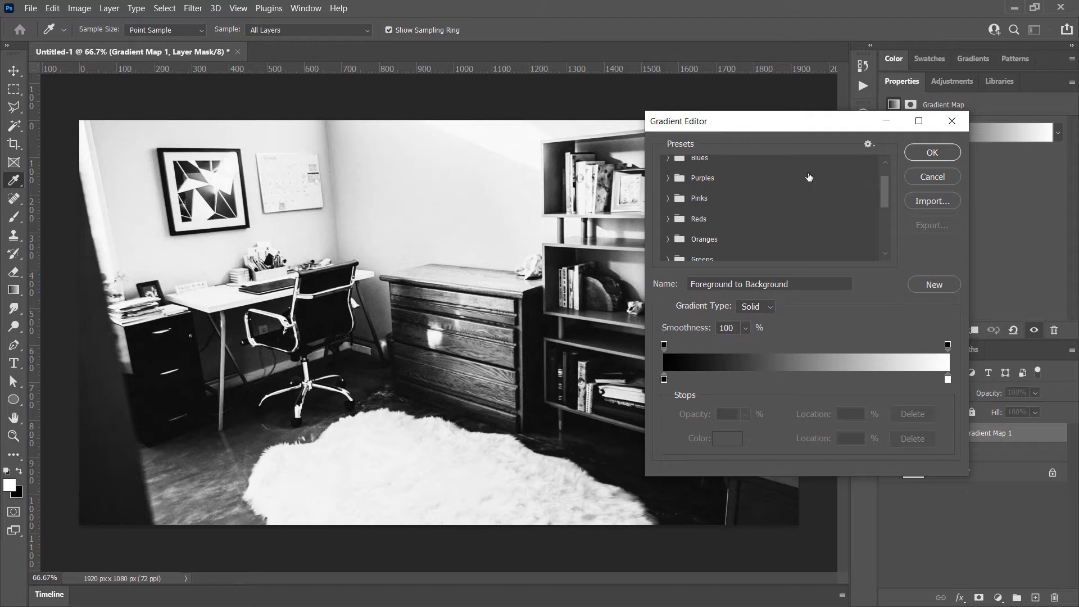
pyautogui.click(669, 179)
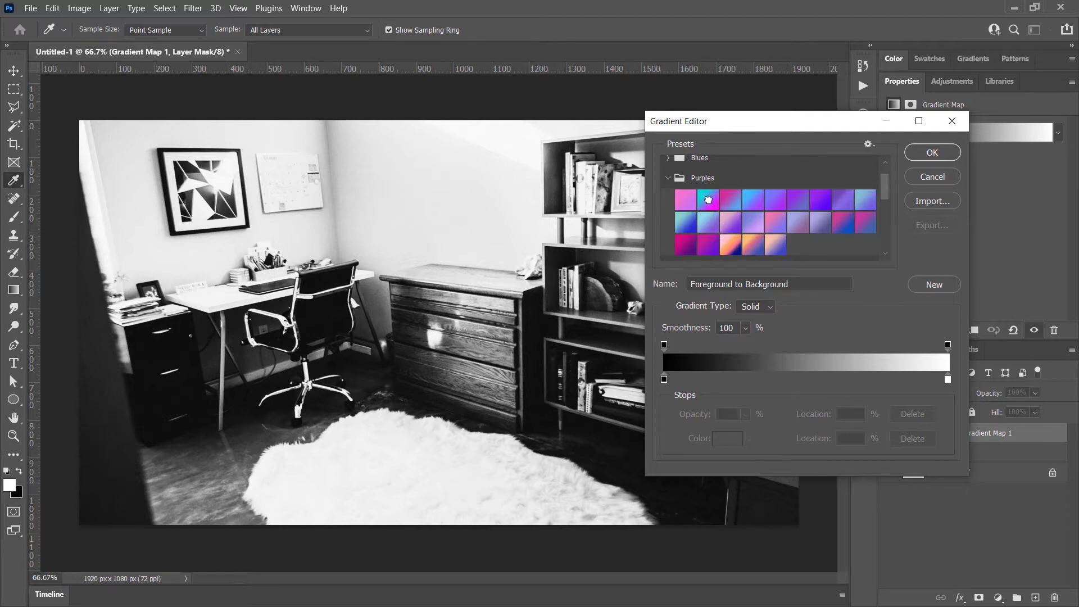
pyautogui.click(708, 200)
pyautogui.click(780, 222)
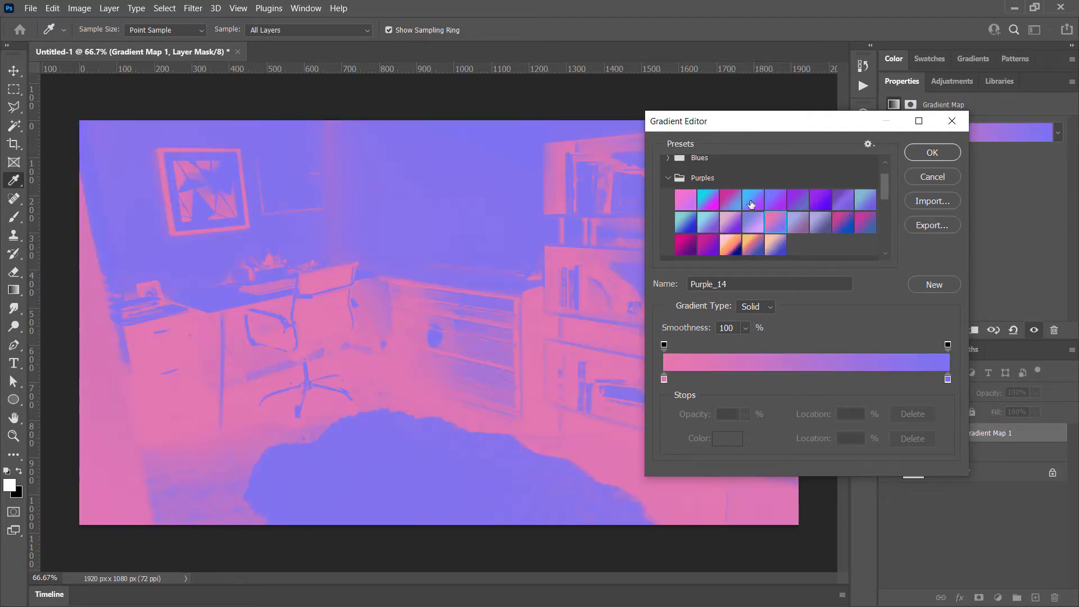
pyautogui.click(668, 179)
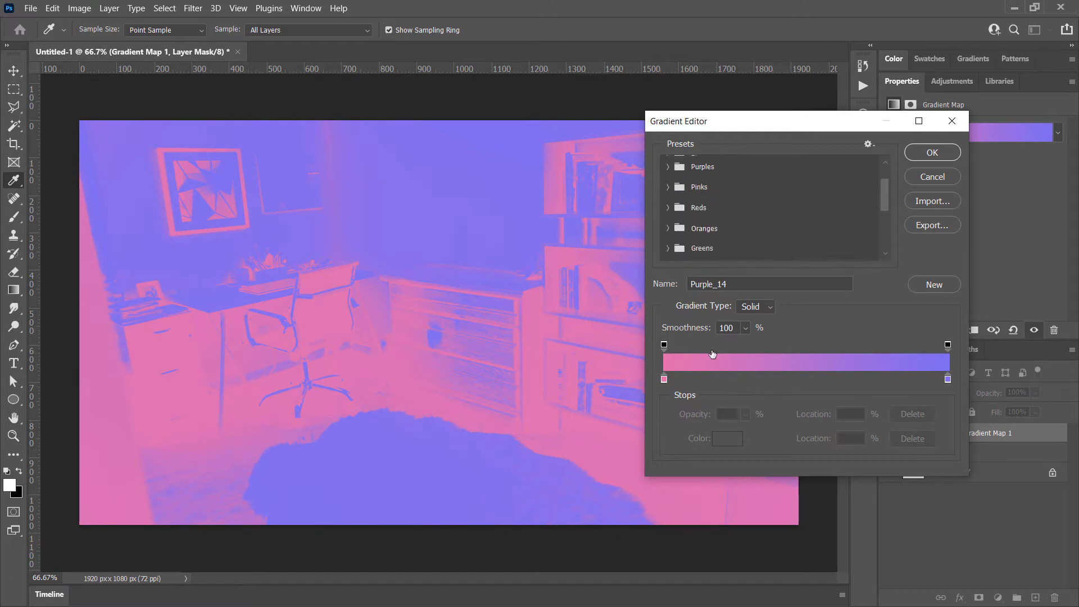
# Change the gradient's color stop at location 0% from pink to dark green
pyautogui.click(664, 380)
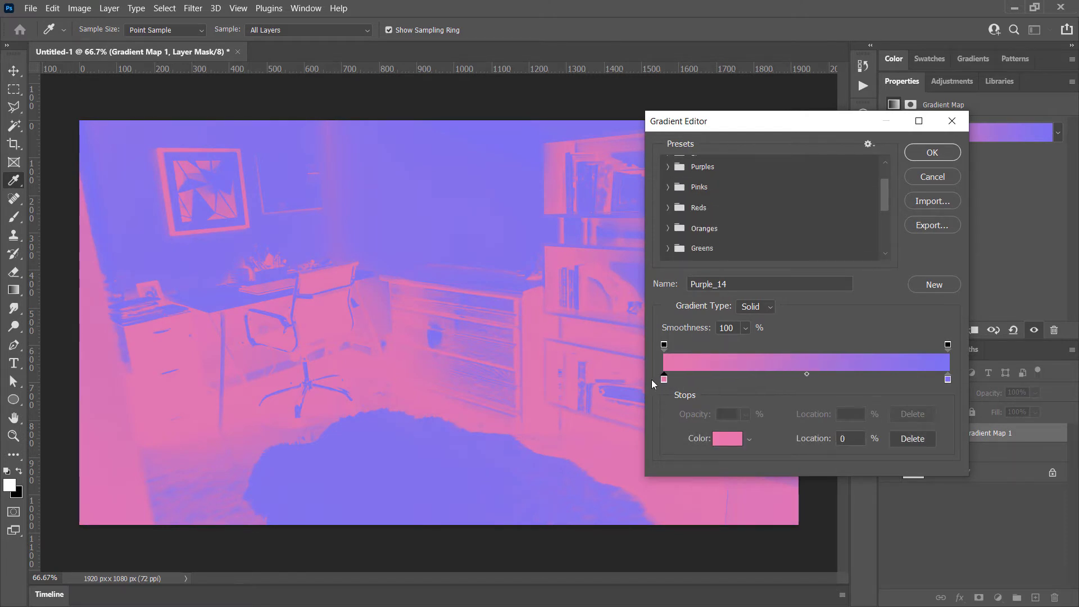
pyautogui.doubleClick(665, 379)
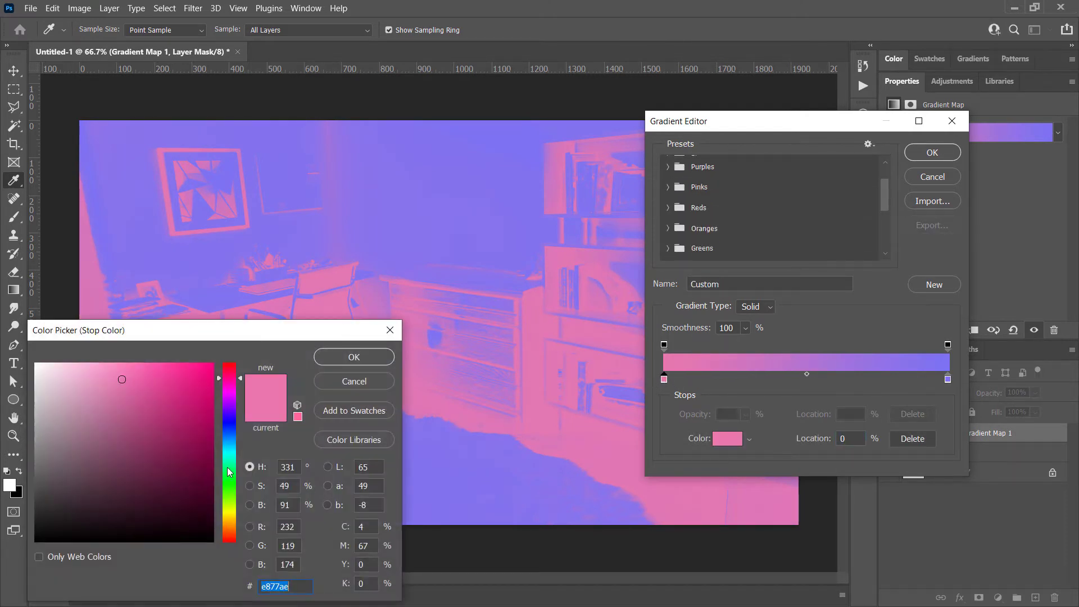
pyautogui.click(232, 466)
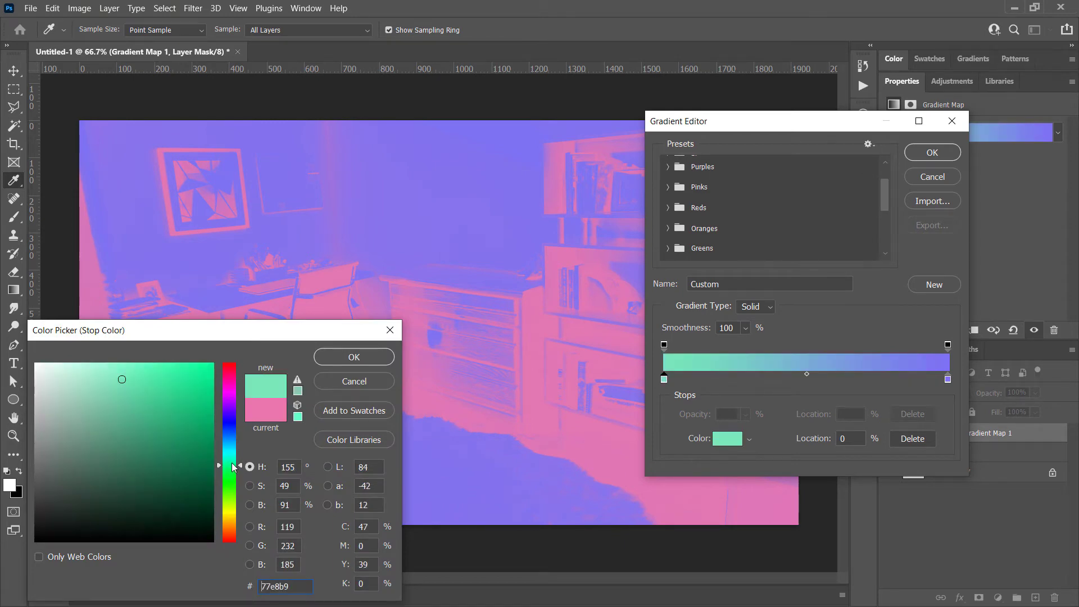
pyautogui.moveTo(149, 422); pyautogui.dragTo(253, 464)
pyautogui.click(351, 361)
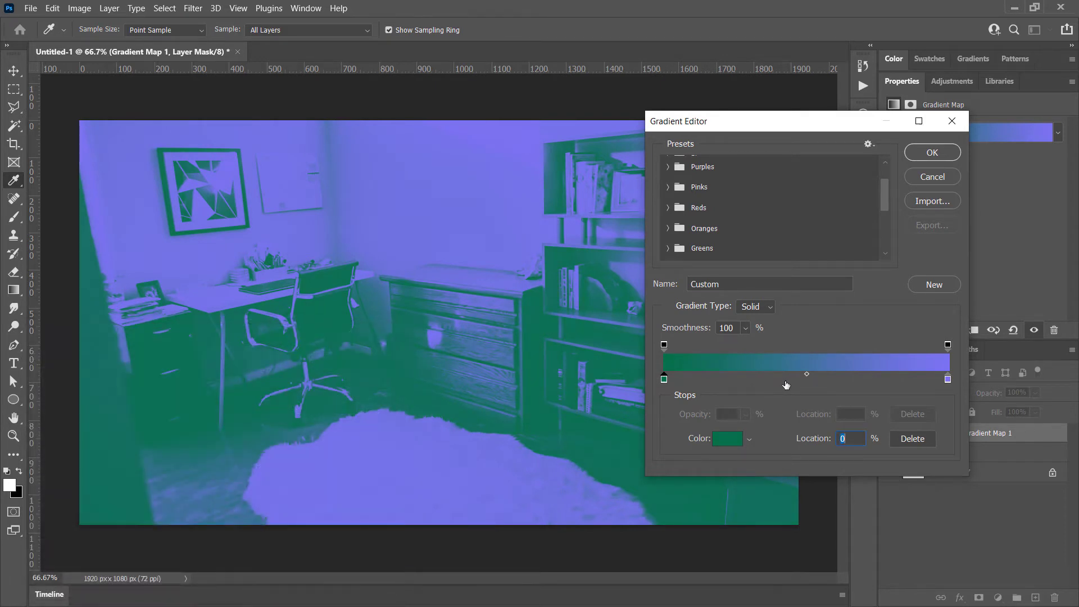
# Set the gradient's color stop at location 100% to bright cyan, 00d8ff
pyautogui.doubleClick(947, 379)
pyautogui.click(232, 440)
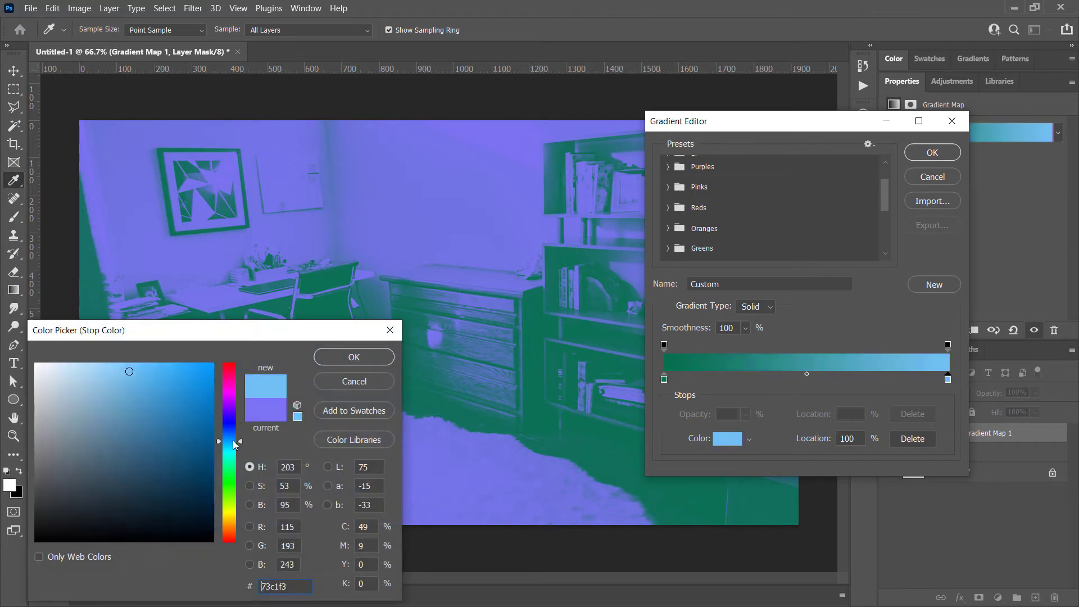
pyautogui.moveTo(206, 371); pyautogui.dragTo(242, 354)
pyautogui.moveTo(241, 446); pyautogui.dragTo(239, 448)
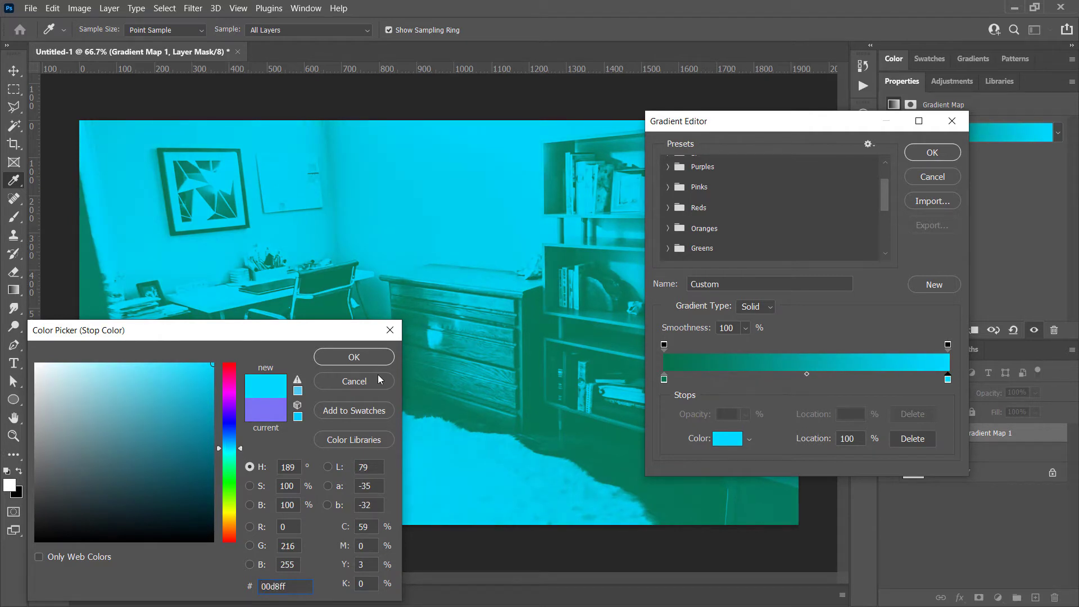
pyautogui.click(363, 354)
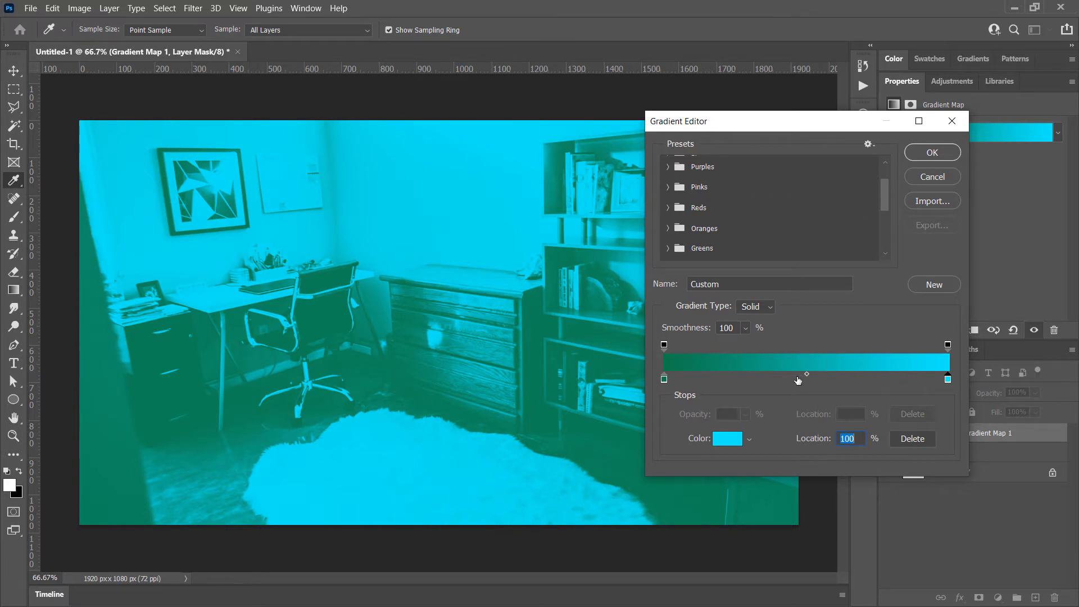
# Try an extra blue color stop at location 47% of the gradient and remove it again
pyautogui.doubleClick(797, 380)
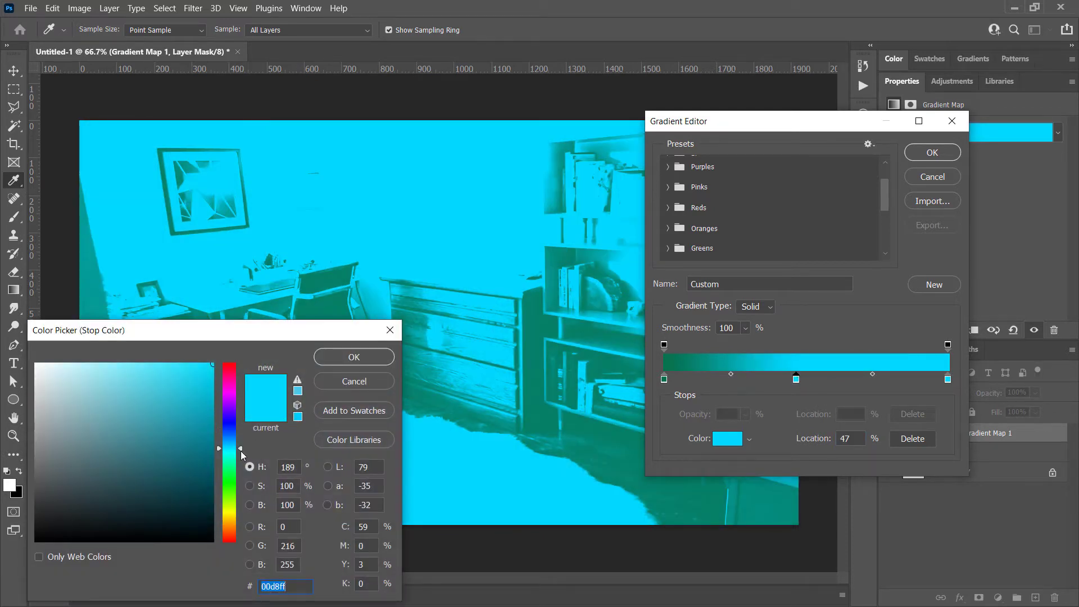
pyautogui.moveTo(240, 450); pyautogui.dragTo(242, 438)
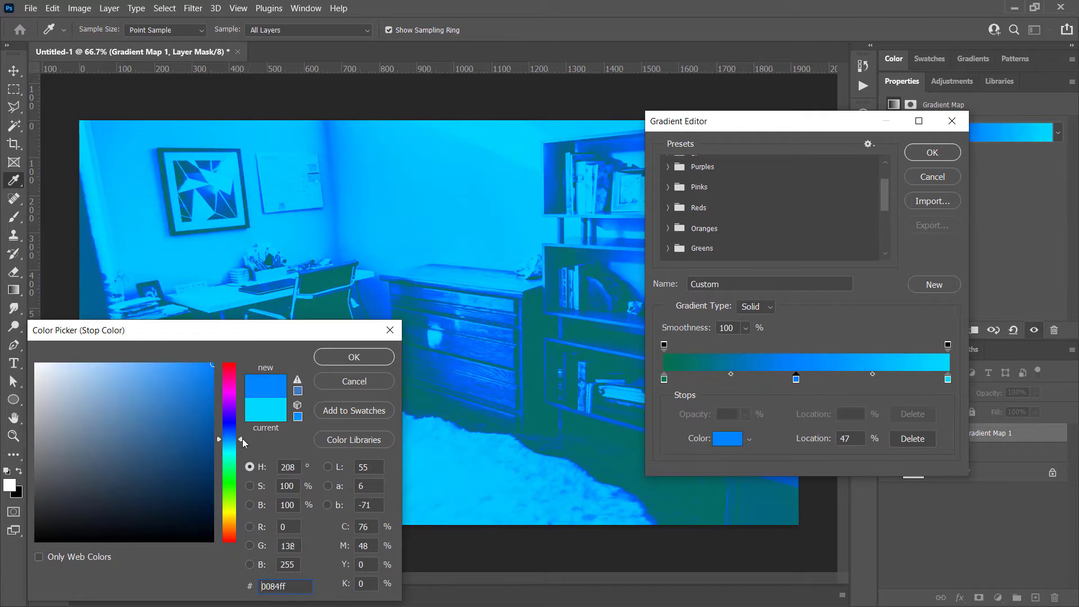
pyautogui.click(354, 357)
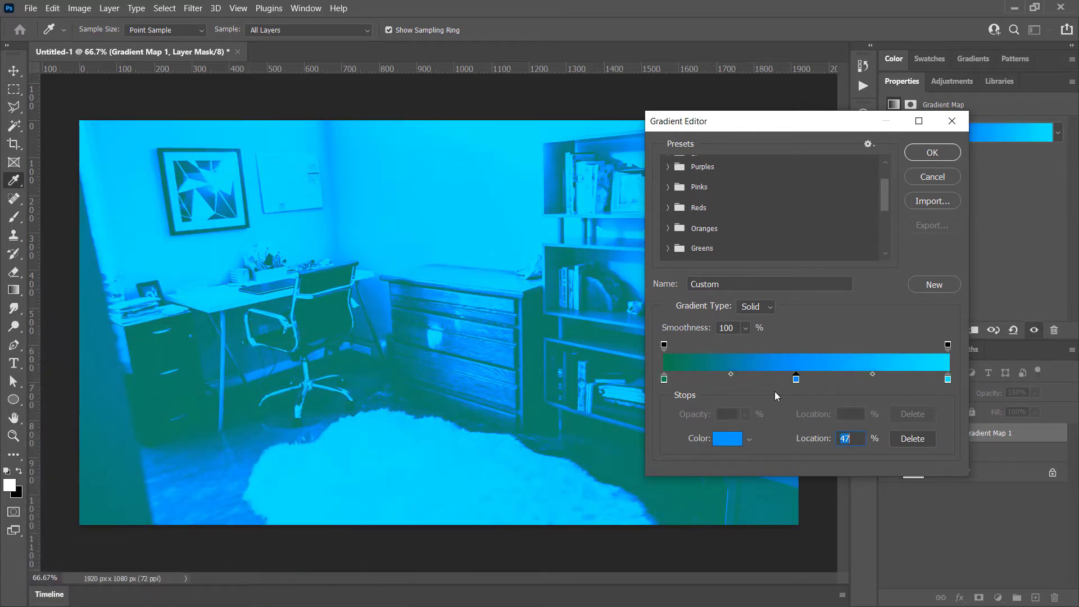
pyautogui.moveTo(796, 379); pyautogui.dragTo(797, 416)
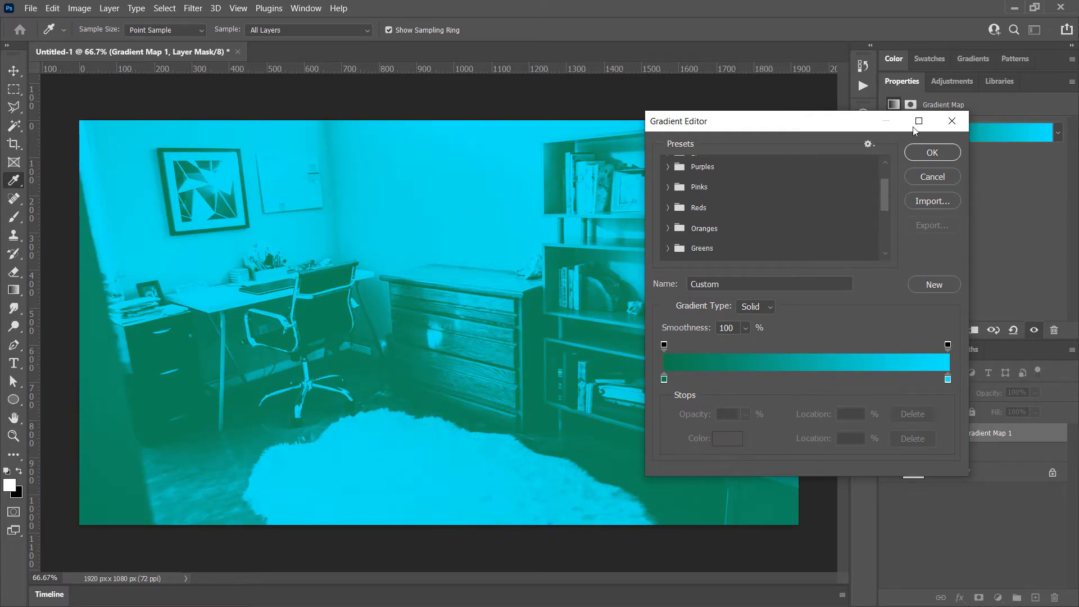
# Apply the custom green-to-cyan gradient to the gradient map
pyautogui.click(939, 154)
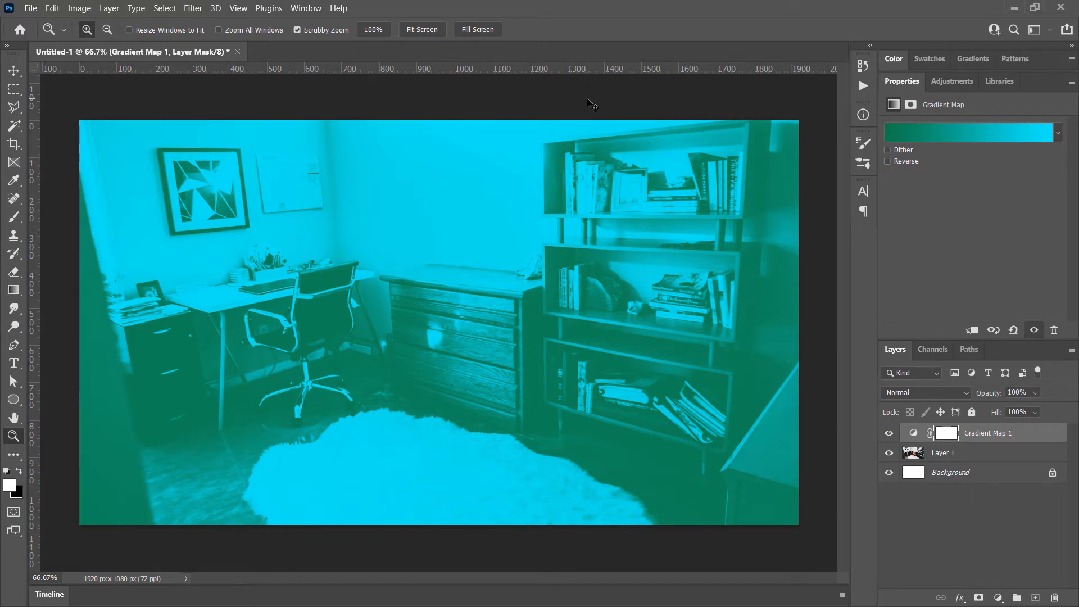
# Paste the copied photo of the surprised blonde woman as a new layer above the gradient map
pyautogui.hotkey('ctrl', 'v')
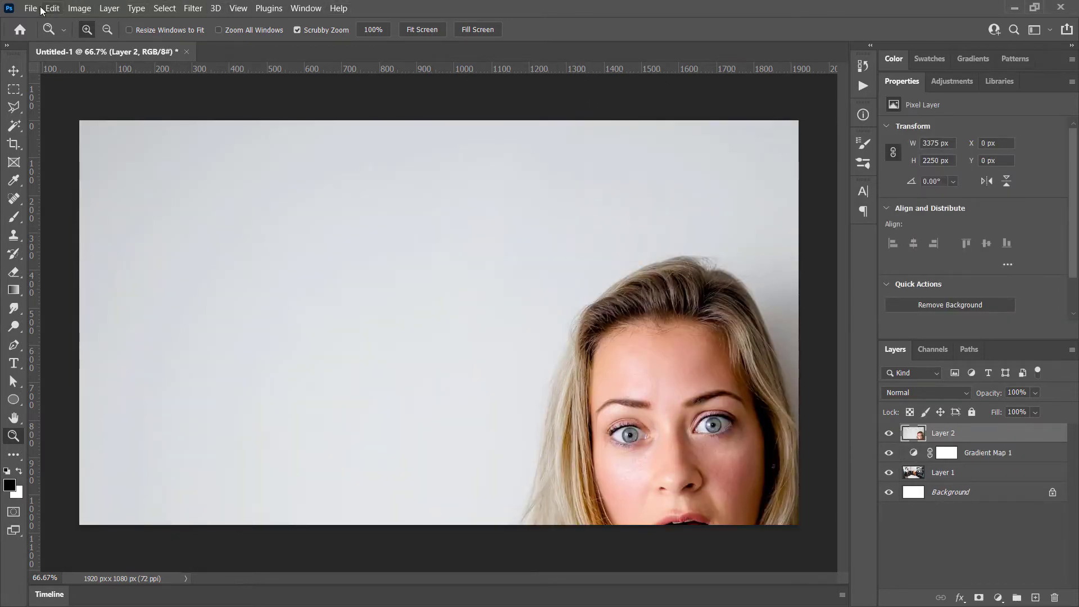
pyautogui.click(29, 9)
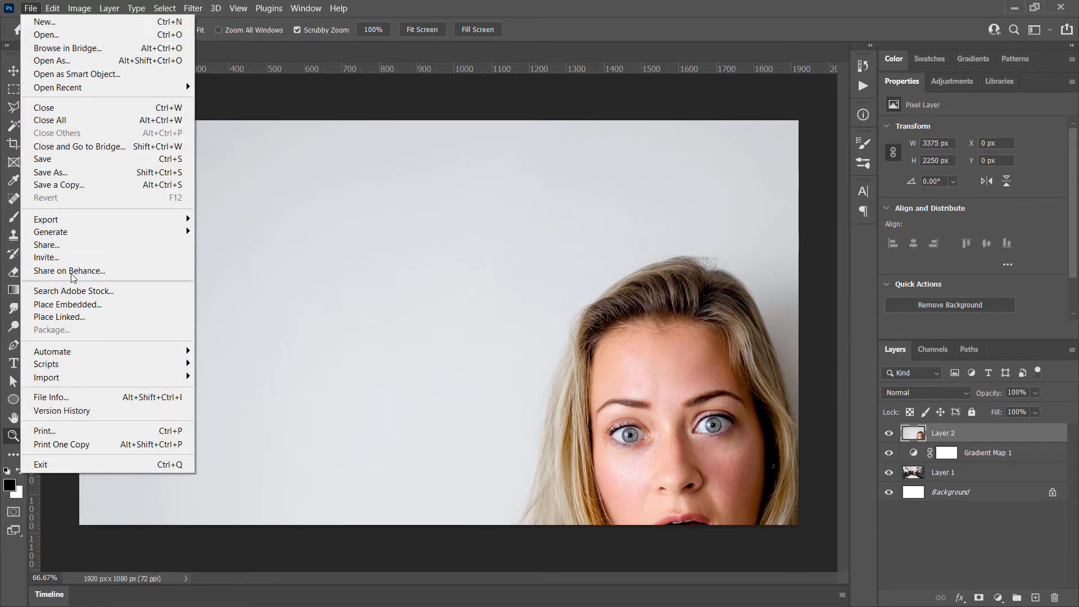
pyautogui.moveTo(52, 9)
pyautogui.click(666, 4)
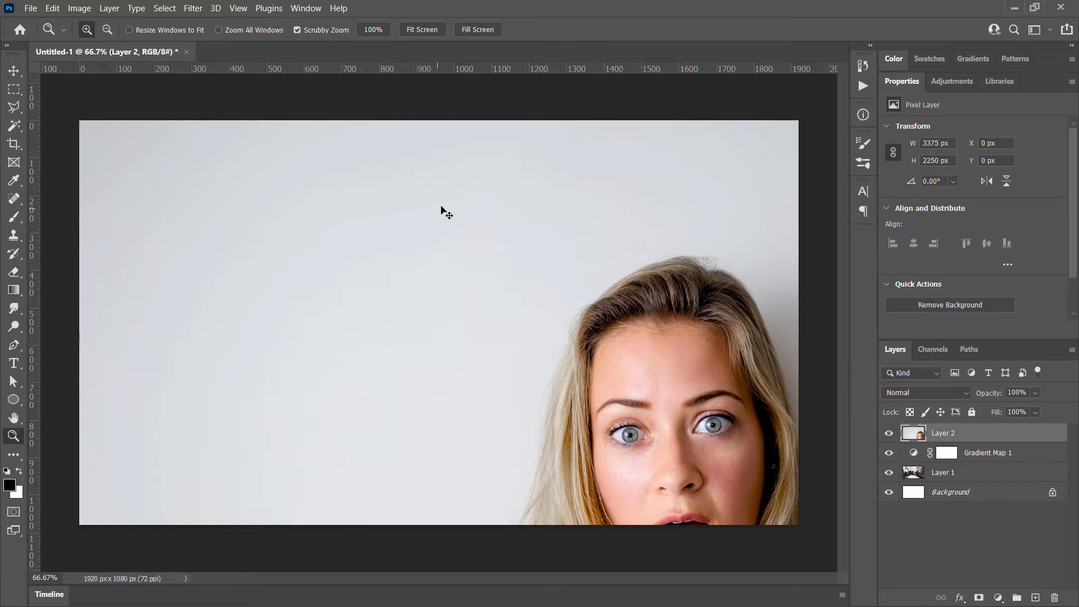
# Scale the woman's photo down proportionally to about 1958 x 1305 px and place her on the right side of the canvas
pyautogui.click(52, 8)
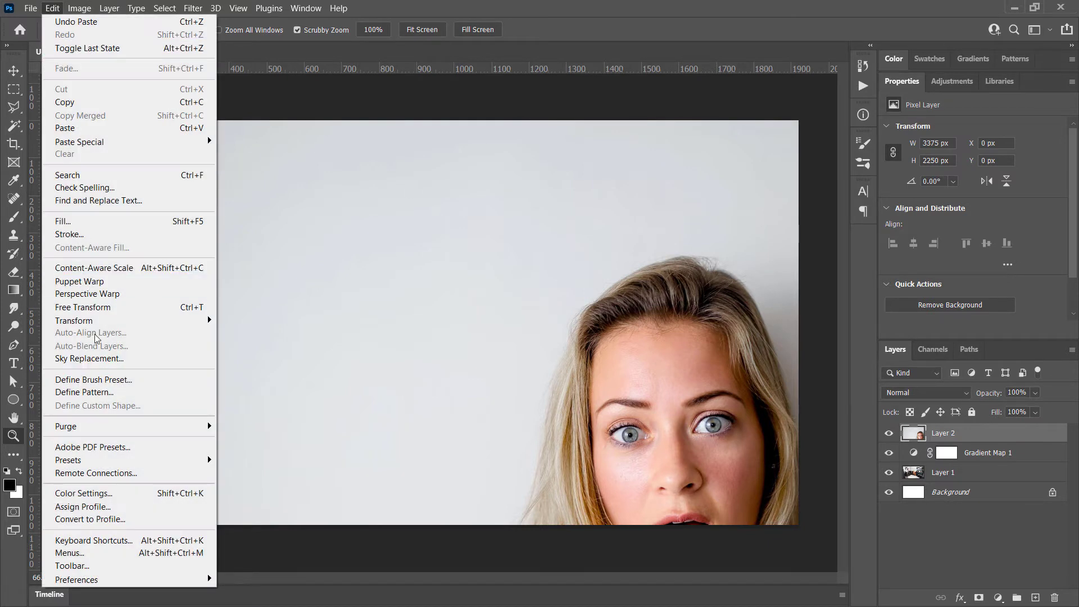
pyautogui.click(100, 307)
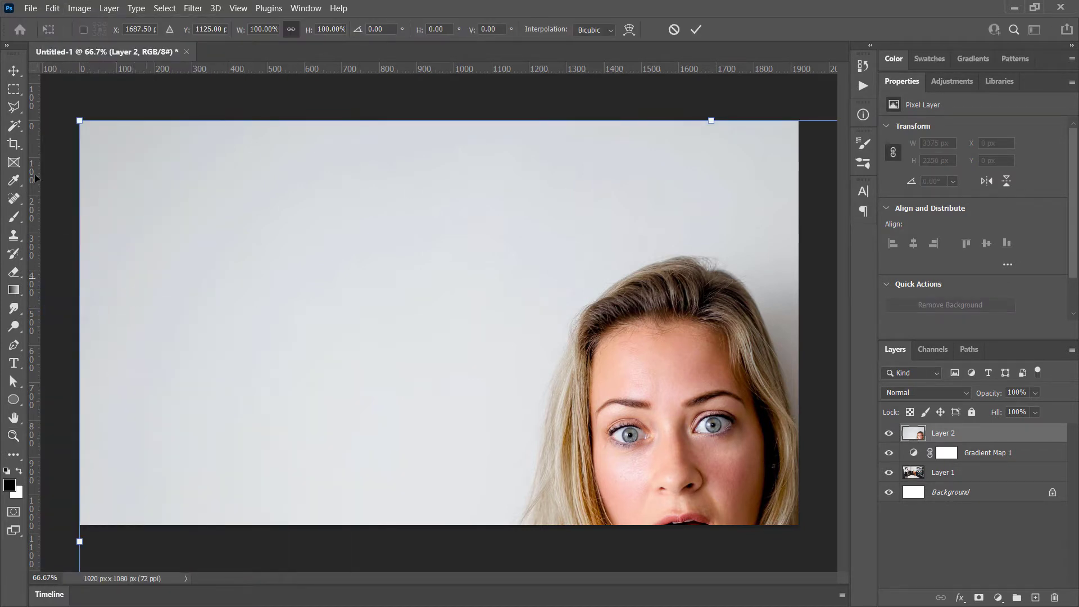
pyautogui.moveTo(77, 114); pyautogui.dragTo(426, 349)
pyautogui.moveTo(643, 509); pyautogui.dragTo(205, 178)
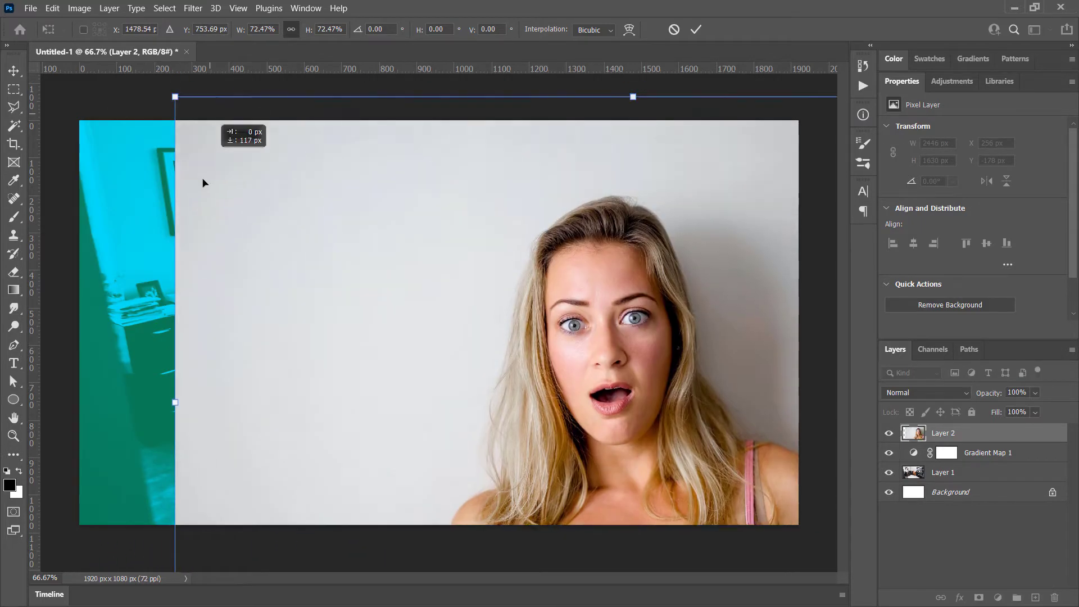
pyautogui.moveTo(167, 120); pyautogui.dragTo(365, 259)
pyautogui.moveTo(559, 429); pyautogui.dragTo(438, 240)
pyautogui.press('Return')
pyautogui.press('z')
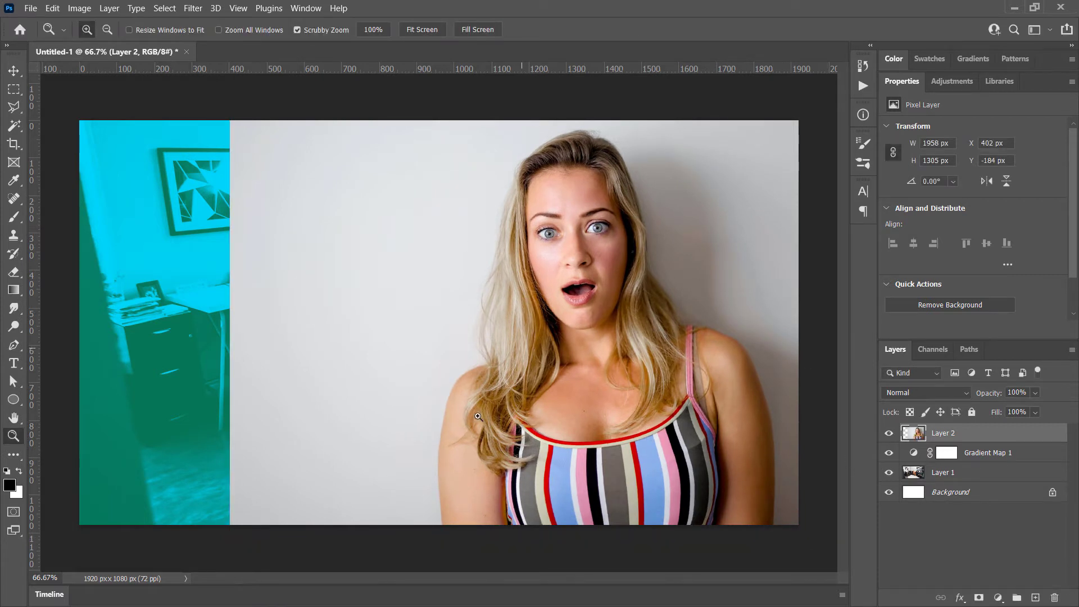
# Select the woman with automatic subject selection and mask out the rest of her photo on Layer 2
pyautogui.click(164, 8)
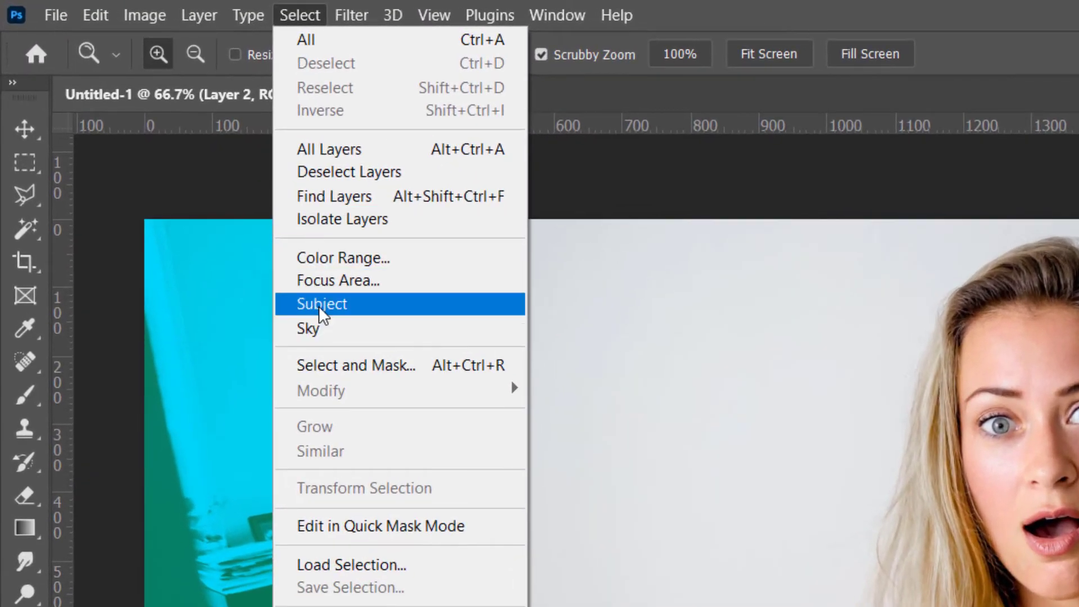
pyautogui.click(322, 305)
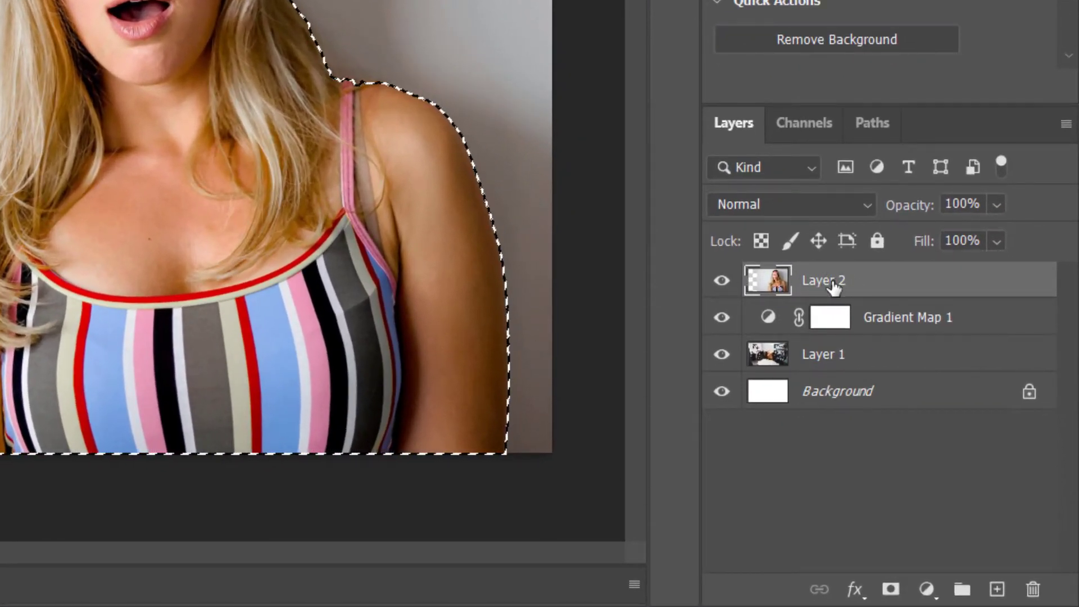
pyautogui.click(887, 590)
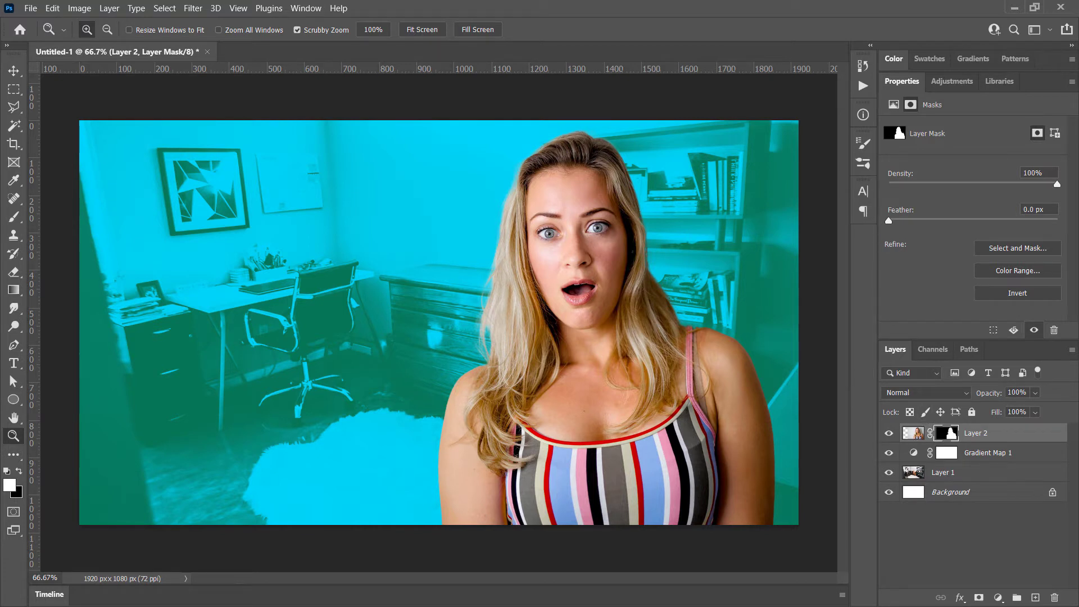
# Trace a closed black shape around the woman's head, shoulders and arms with the Pen tool, ending below the canvas
pyautogui.click(14, 347)
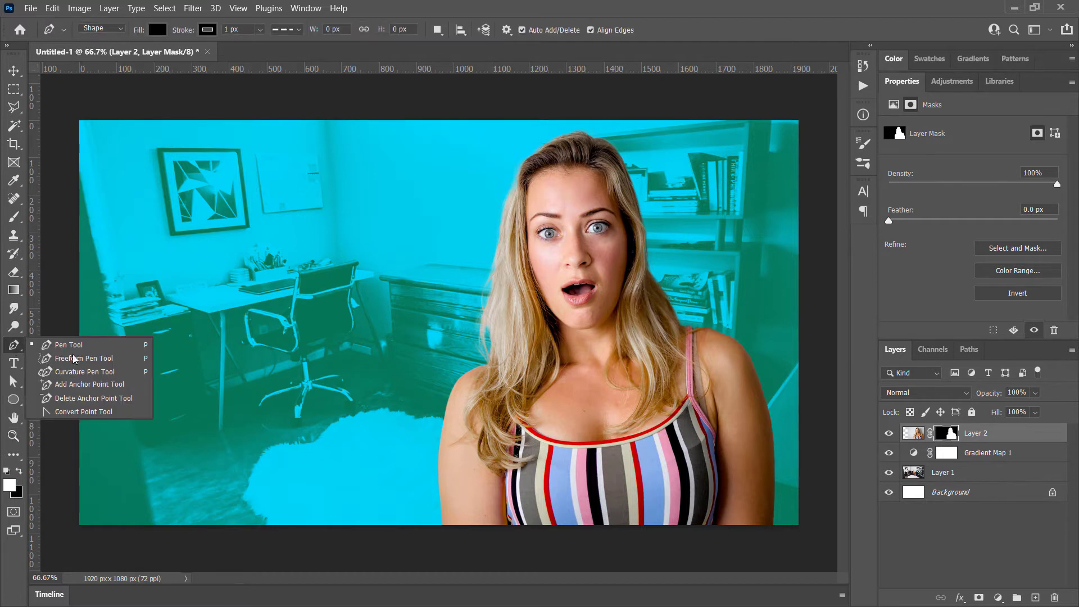
pyautogui.click(70, 347)
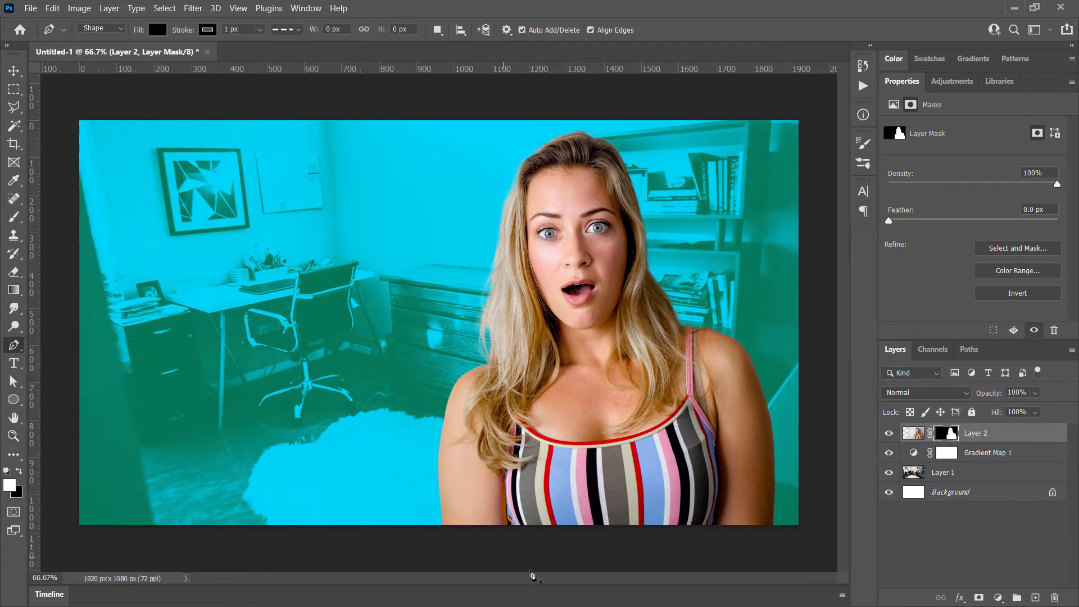
pyautogui.click(443, 525)
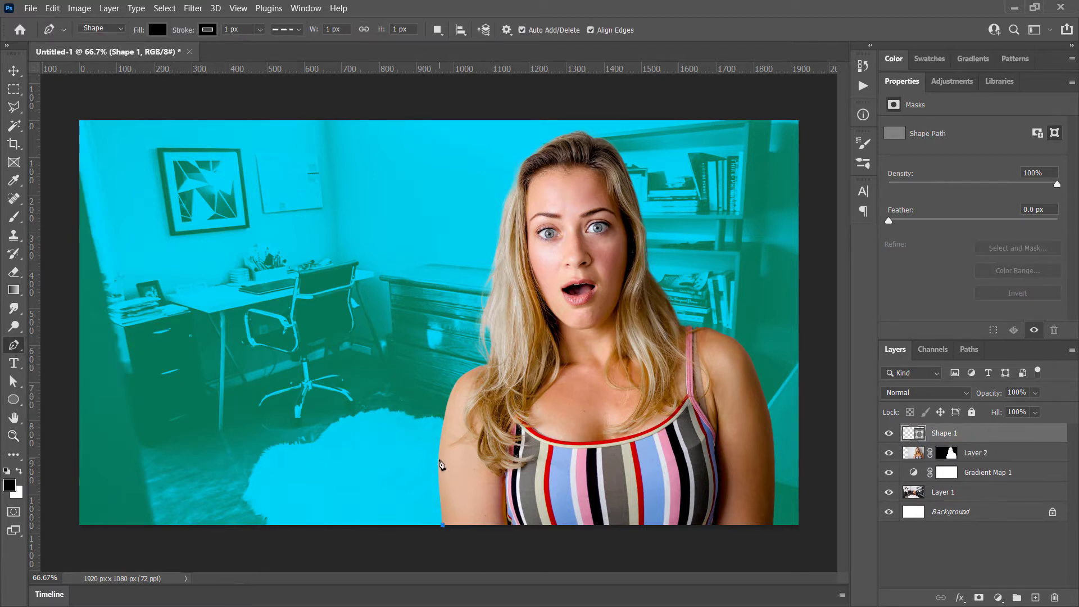
pyautogui.moveTo(439, 458); pyautogui.dragTo(440, 432)
pyautogui.moveTo(457, 383); pyautogui.dragTo(505, 364)
pyautogui.moveTo(511, 279); pyautogui.dragTo(511, 242)
pyautogui.moveTo(523, 165); pyautogui.dragTo(531, 153)
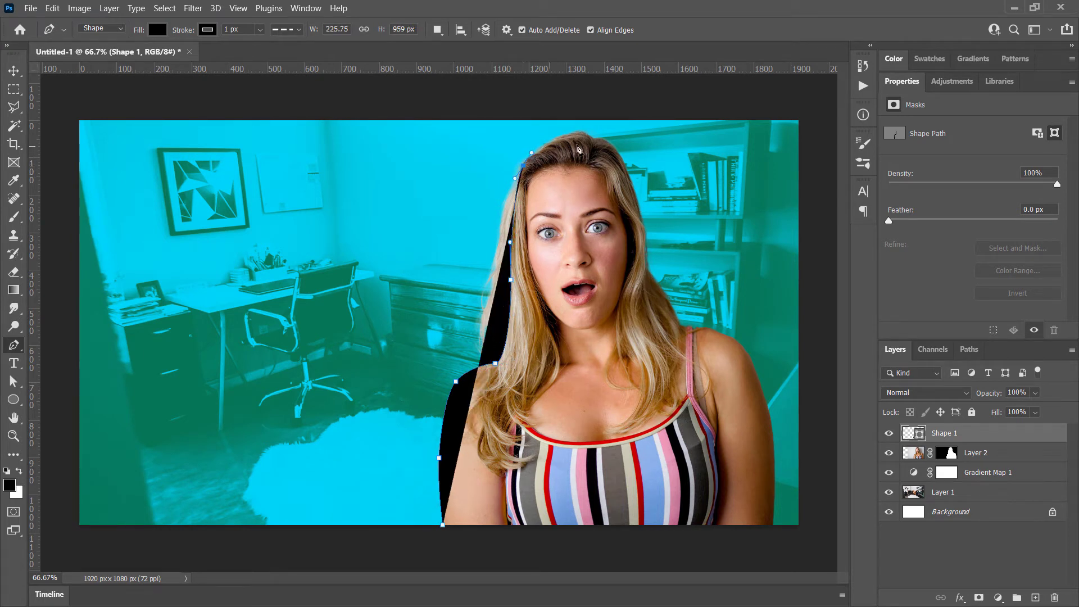
pyautogui.moveTo(596, 142); pyautogui.dragTo(634, 201)
pyautogui.moveTo(644, 245); pyautogui.dragTo(646, 325)
pyautogui.moveTo(684, 331); pyautogui.dragTo(697, 332)
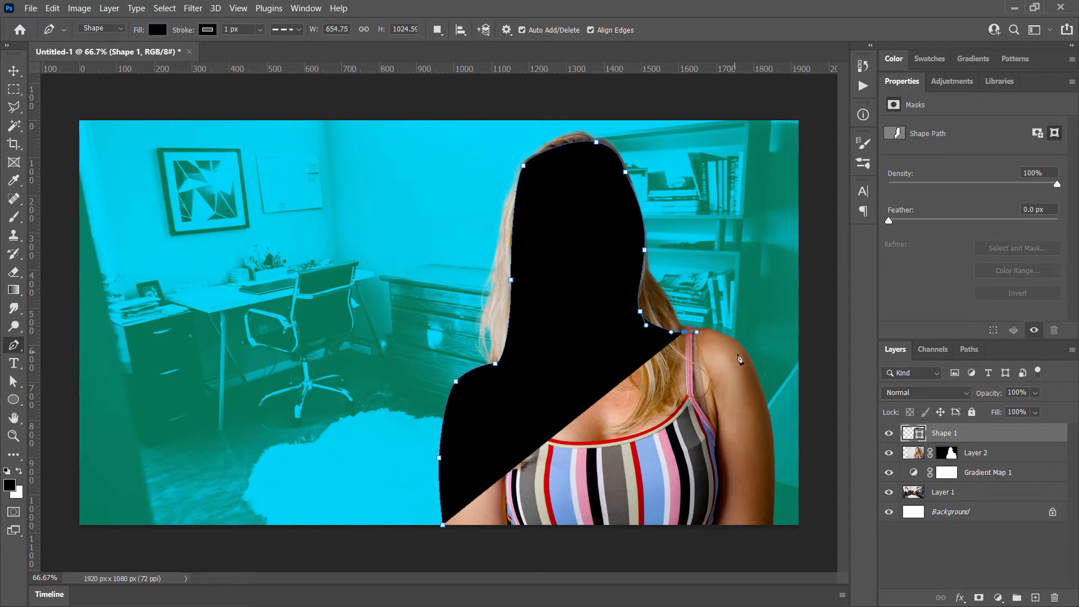
pyautogui.moveTo(751, 362); pyautogui.dragTo(760, 388)
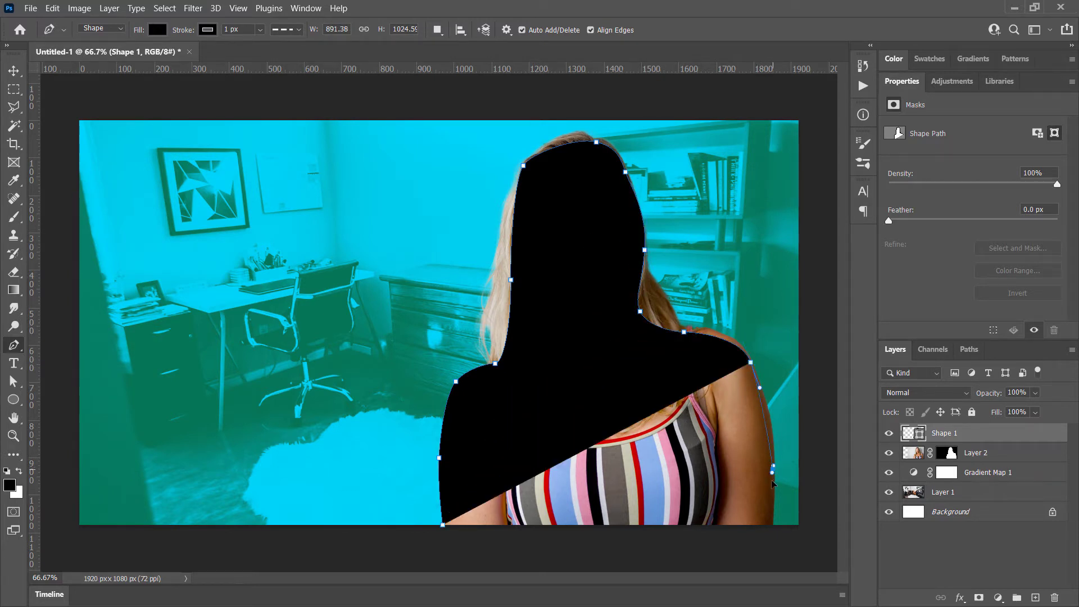
pyautogui.moveTo(772, 468); pyautogui.dragTo(773, 524)
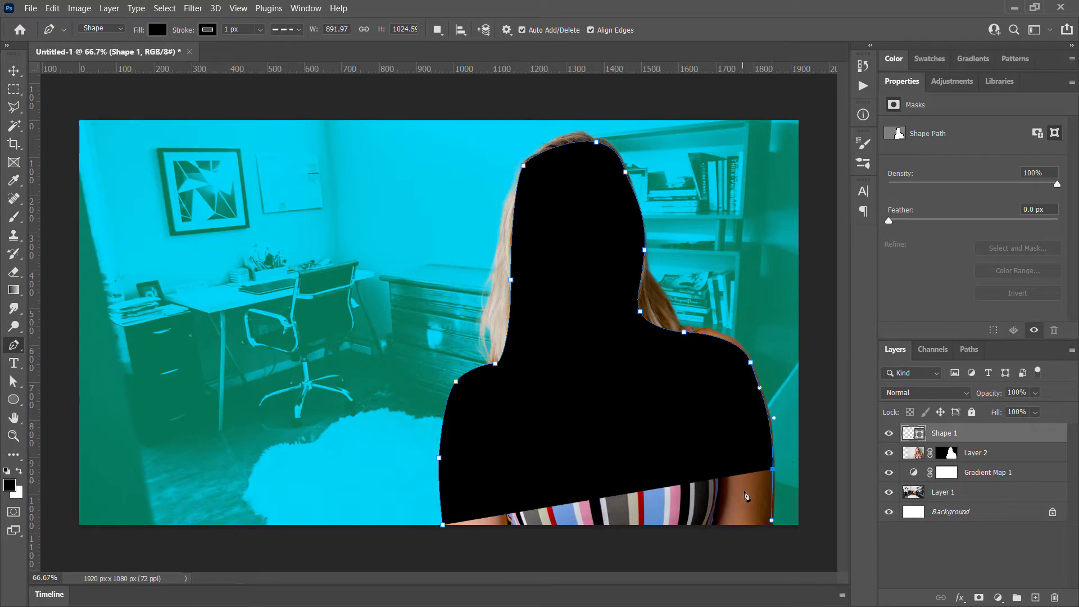
pyautogui.moveTo(726, 513); pyautogui.dragTo(655, 541)
pyautogui.click(488, 547)
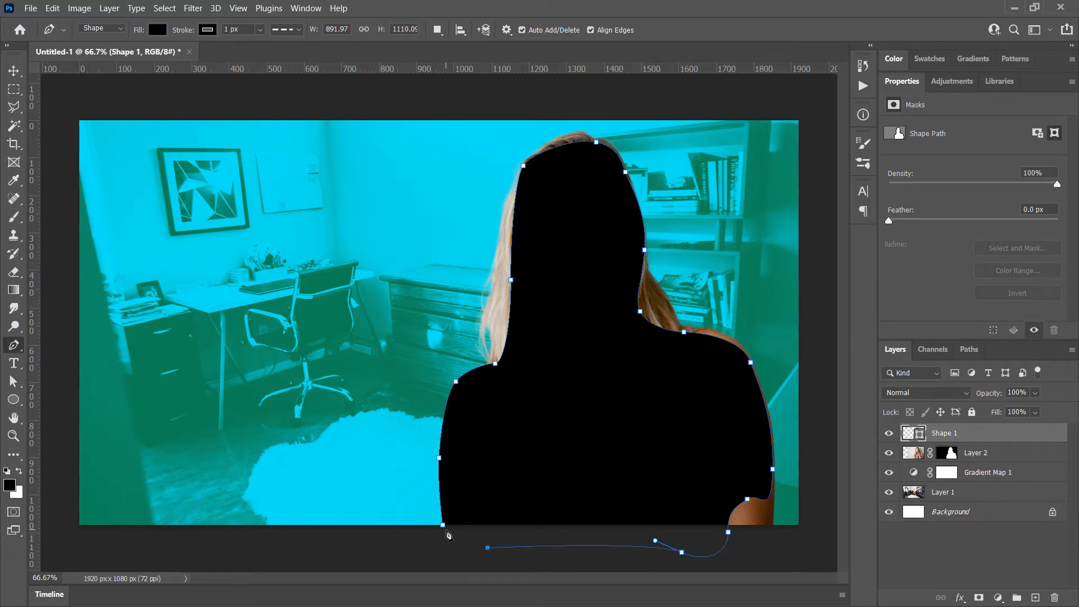
pyautogui.click(444, 528)
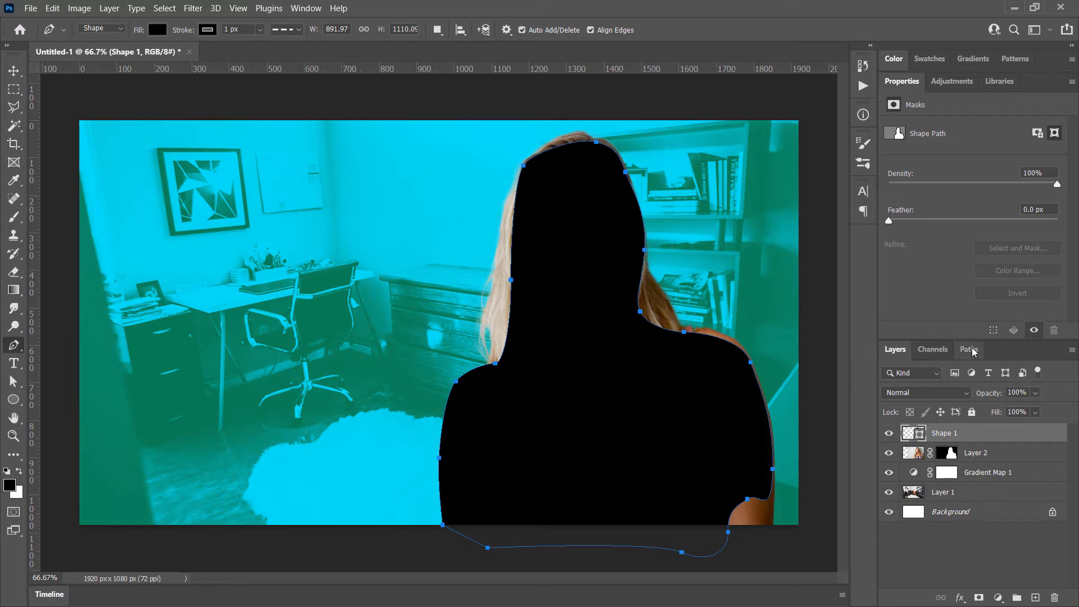
# Load the traced shape's path as a selection, hide the Shape 1 layer and make Layer 2 active
pyautogui.click(306, 8)
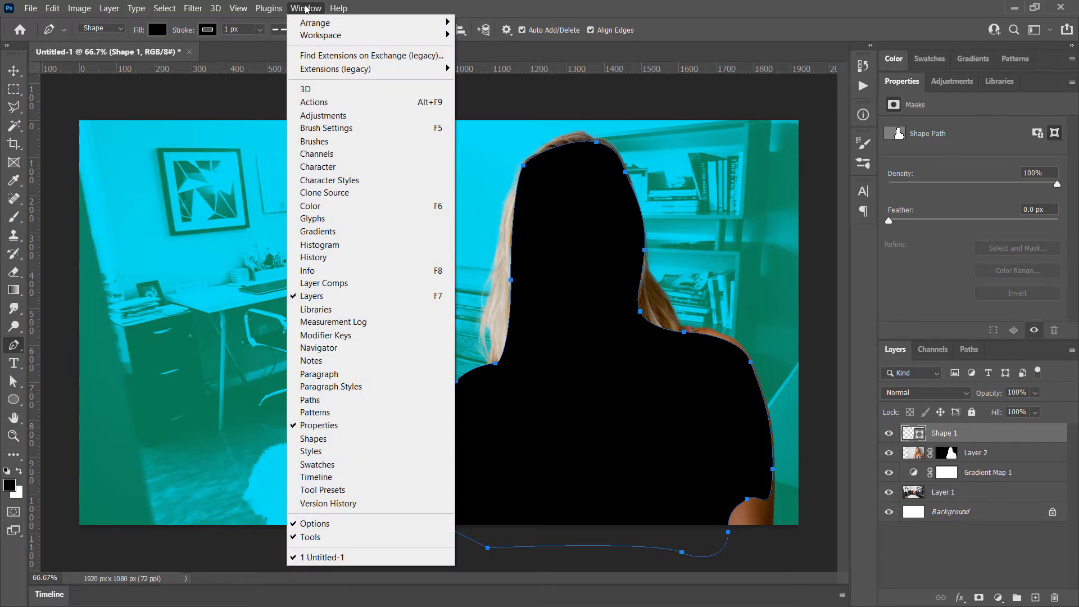
pyautogui.click(308, 402)
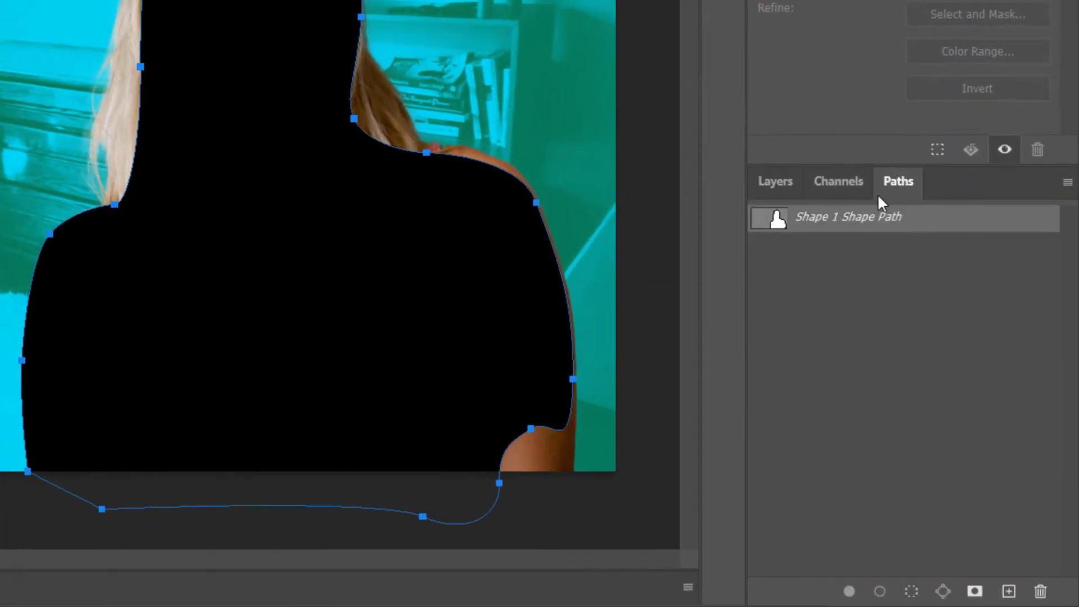
pyautogui.keyDown('ctrl'); pyautogui.click(765, 224); pyautogui.keyUp('ctrl')
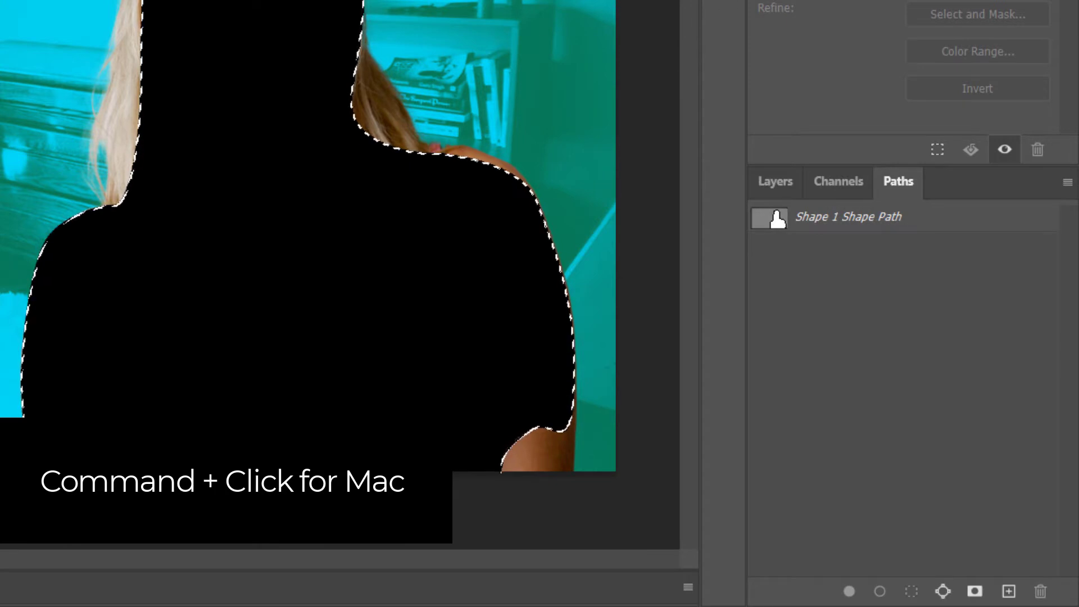
pyautogui.click(764, 181)
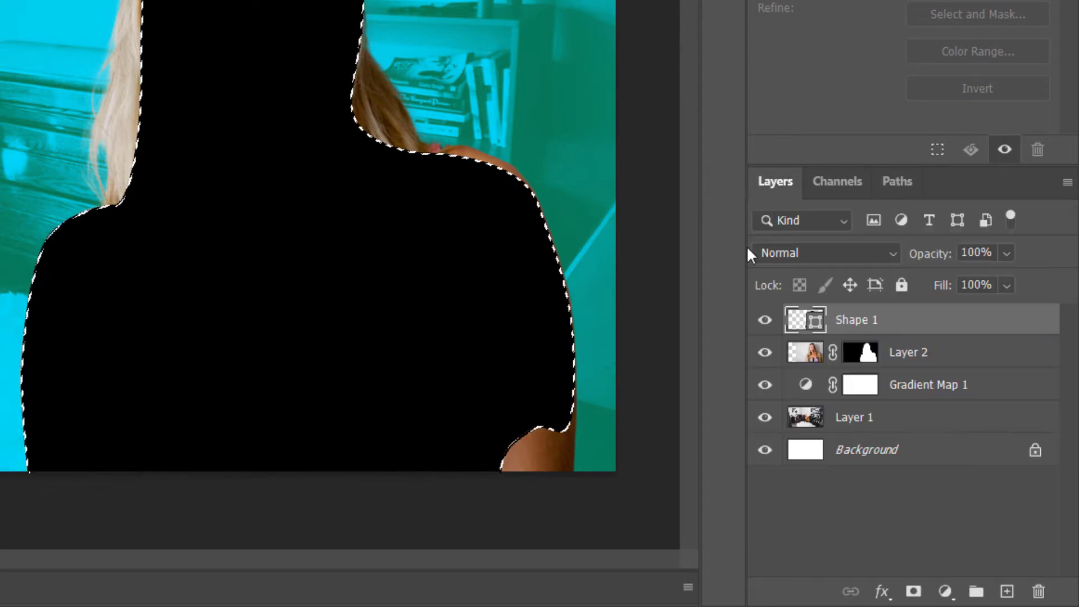
pyautogui.click(765, 321)
pyautogui.click(818, 360)
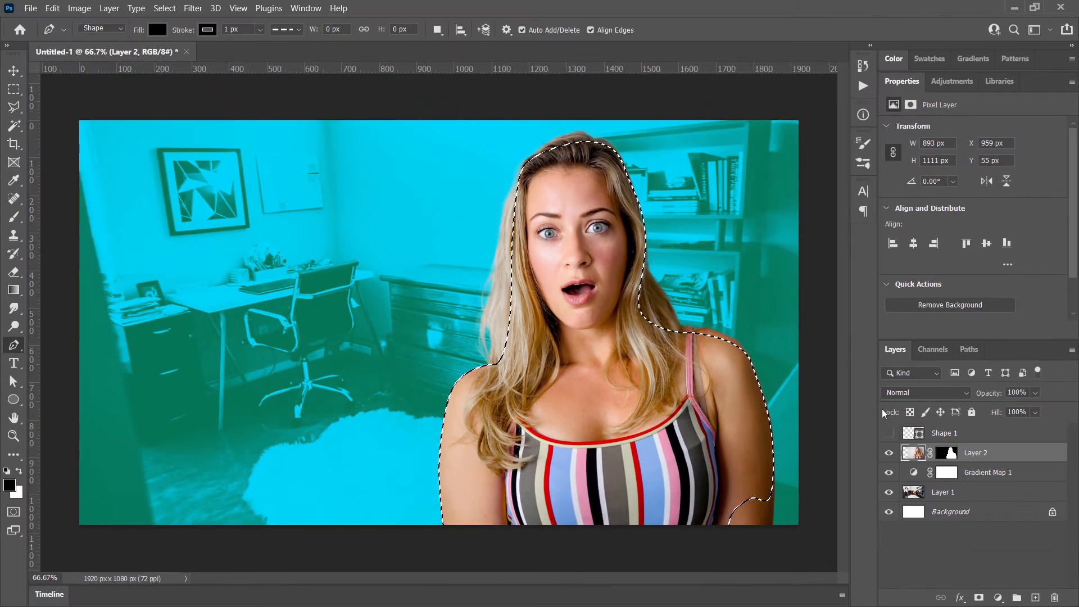
# Clear the selection and delete the Shape 1 layer
pyautogui.hotkey('ctrl', 'd')
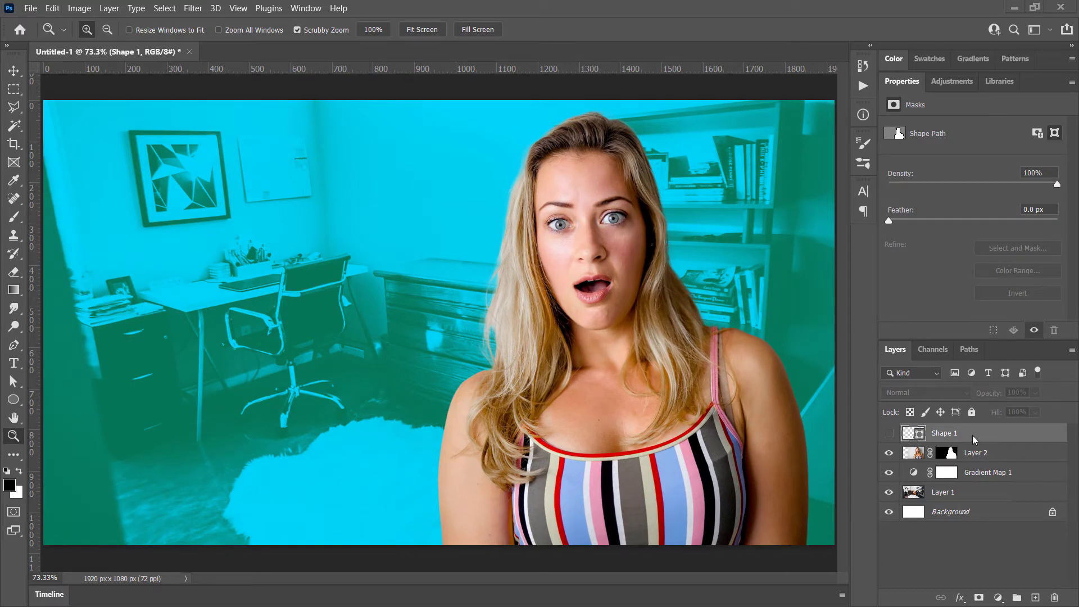
pyautogui.click(1055, 598)
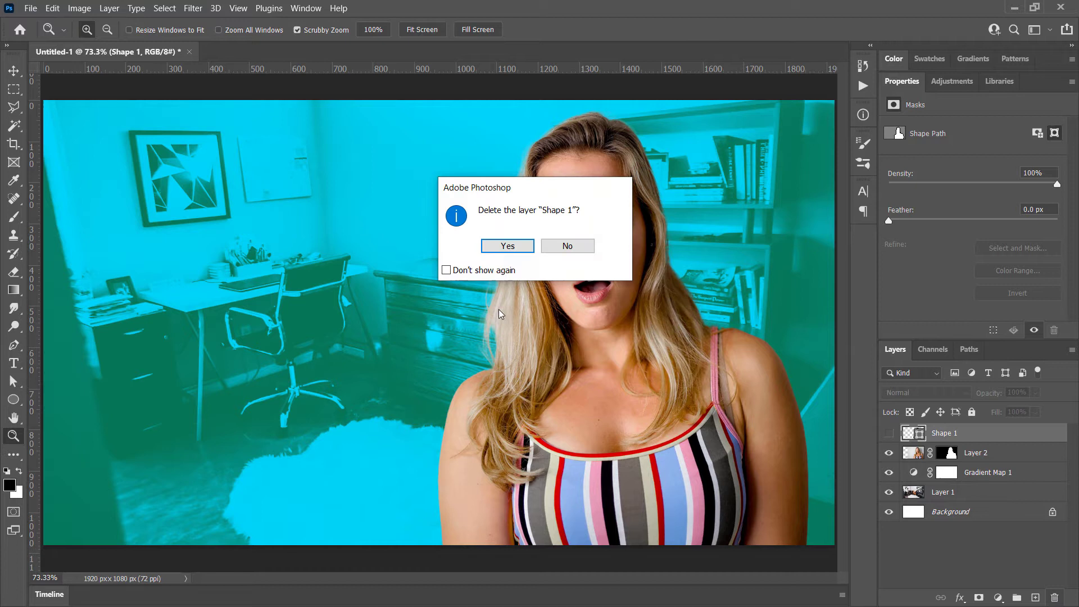
pyautogui.click(504, 248)
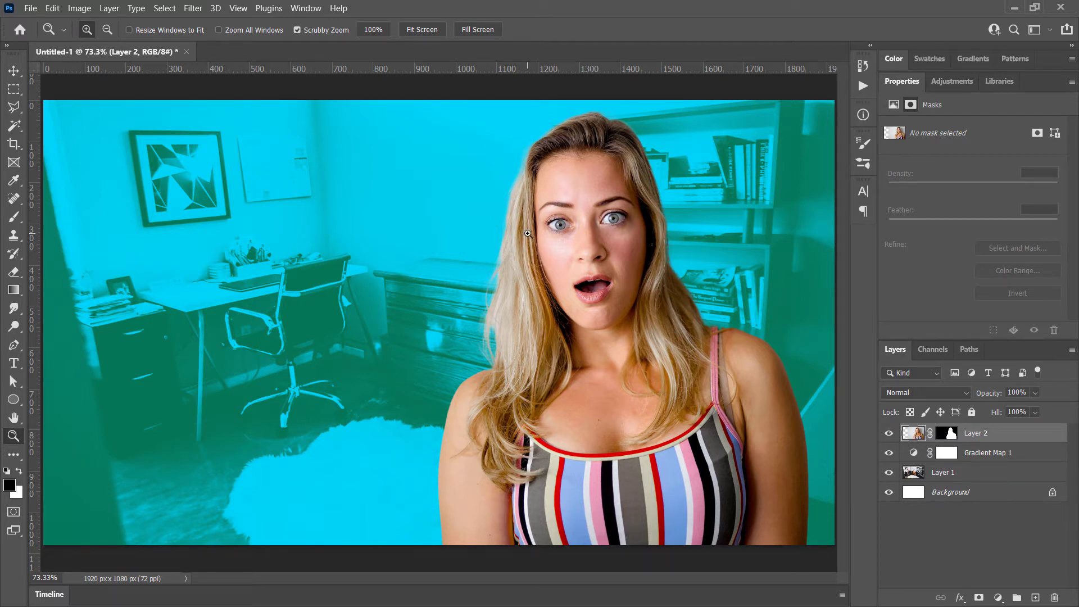
# Add a white 9 px Stroke effect positioned outside the cut-out woman on Layer 2
pyautogui.rightClick(1036, 437)
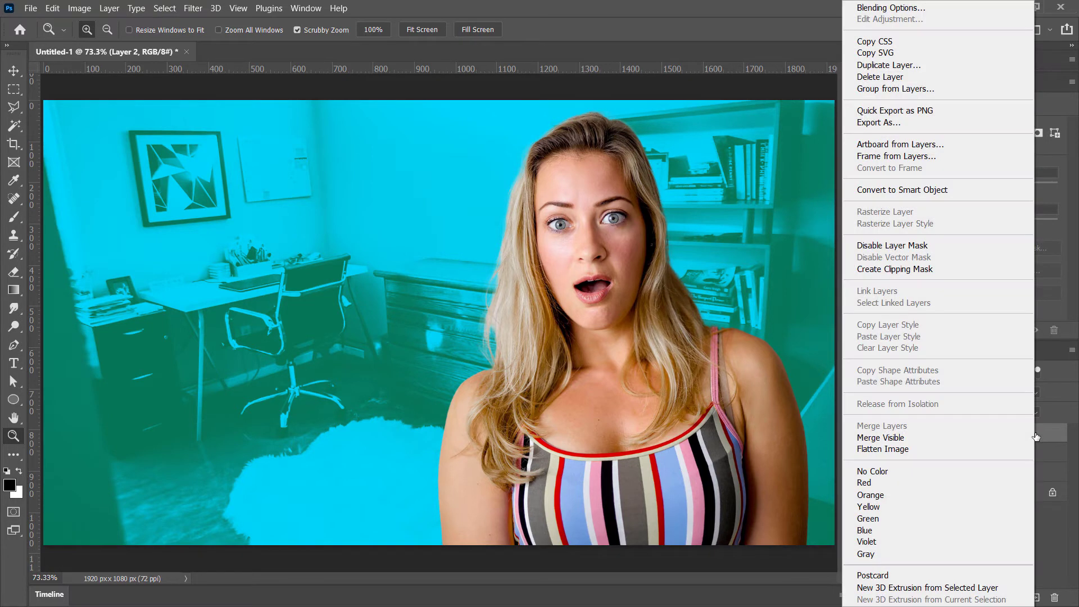
pyautogui.click(764, 13)
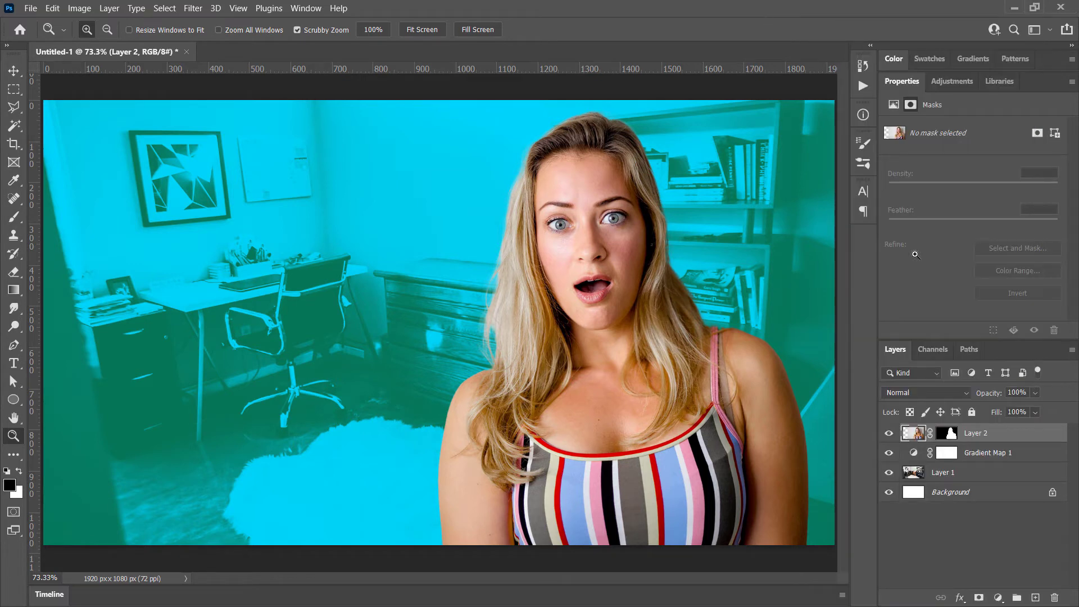
pyautogui.doubleClick(1034, 435)
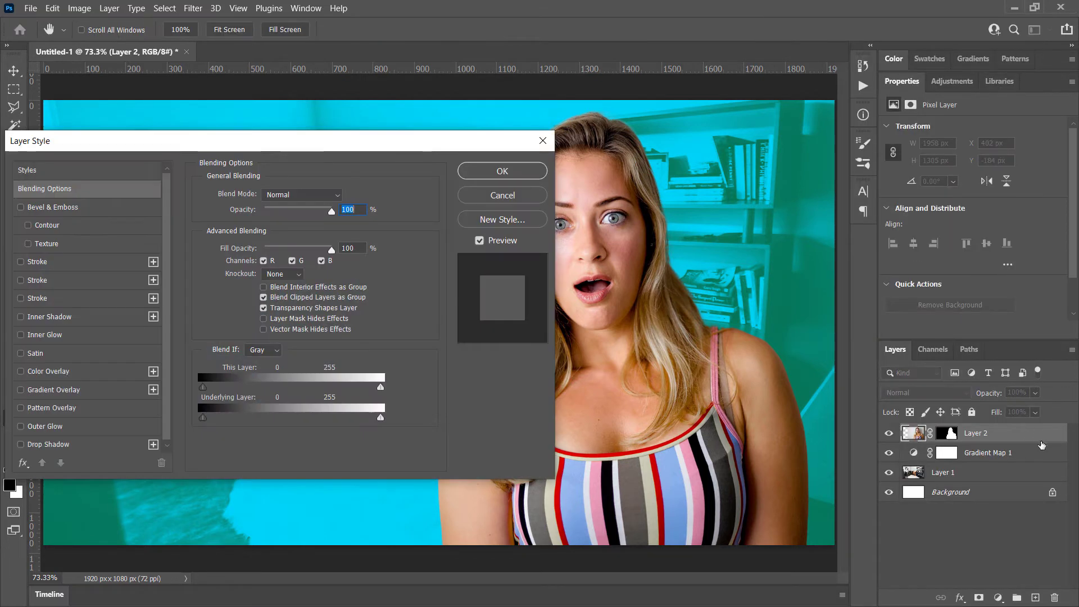
pyautogui.moveTo(408, 142); pyautogui.dragTo(438, 122)
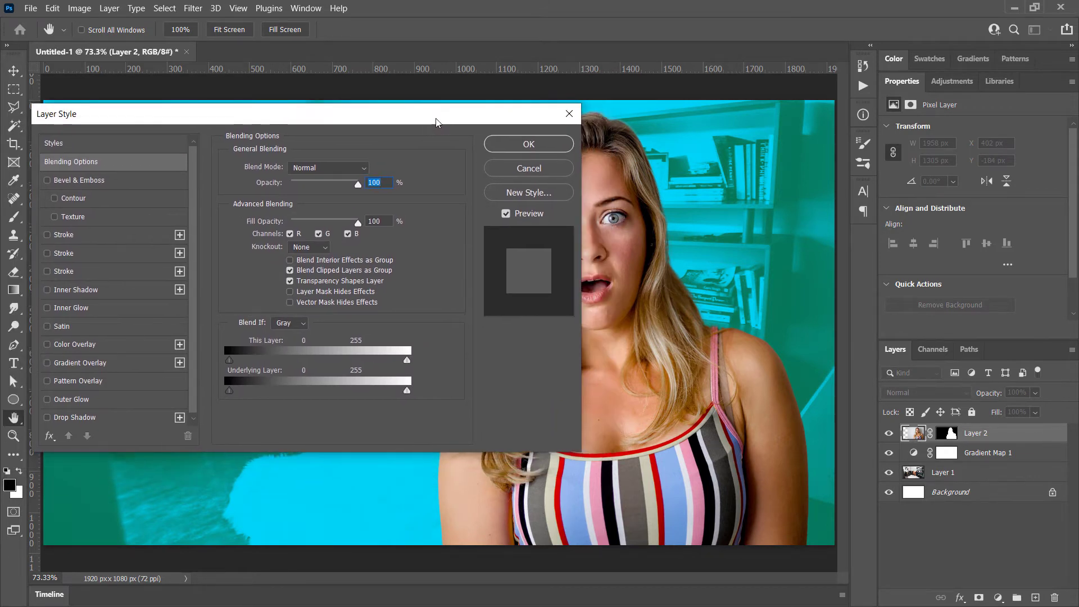
pyautogui.click(64, 235)
pyautogui.moveTo(310, 115); pyautogui.dragTo(133, 149)
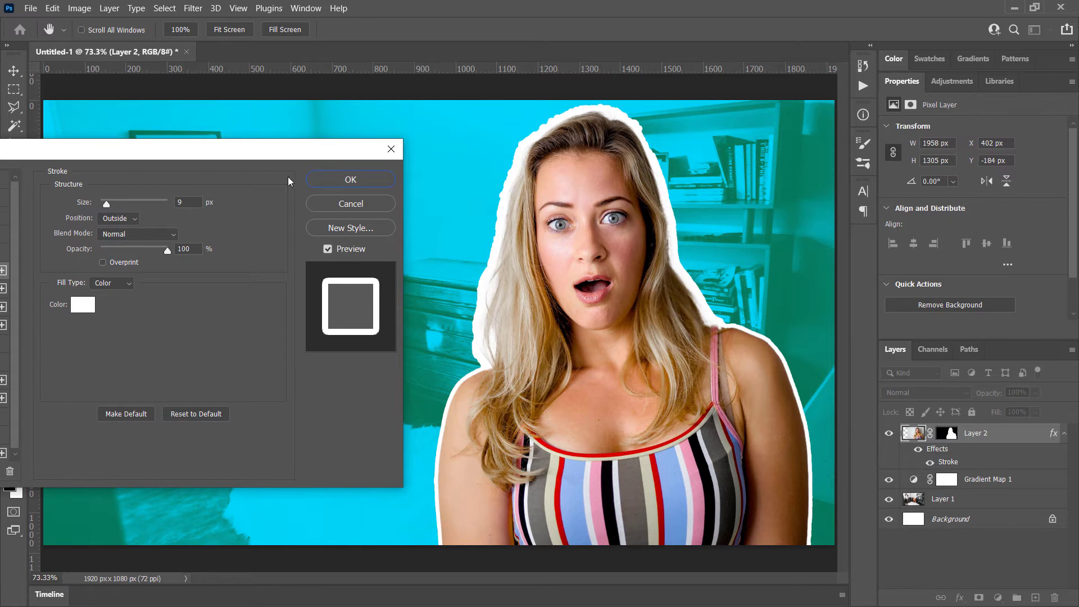
pyautogui.moveTo(192, 153); pyautogui.dragTo(338, 143)
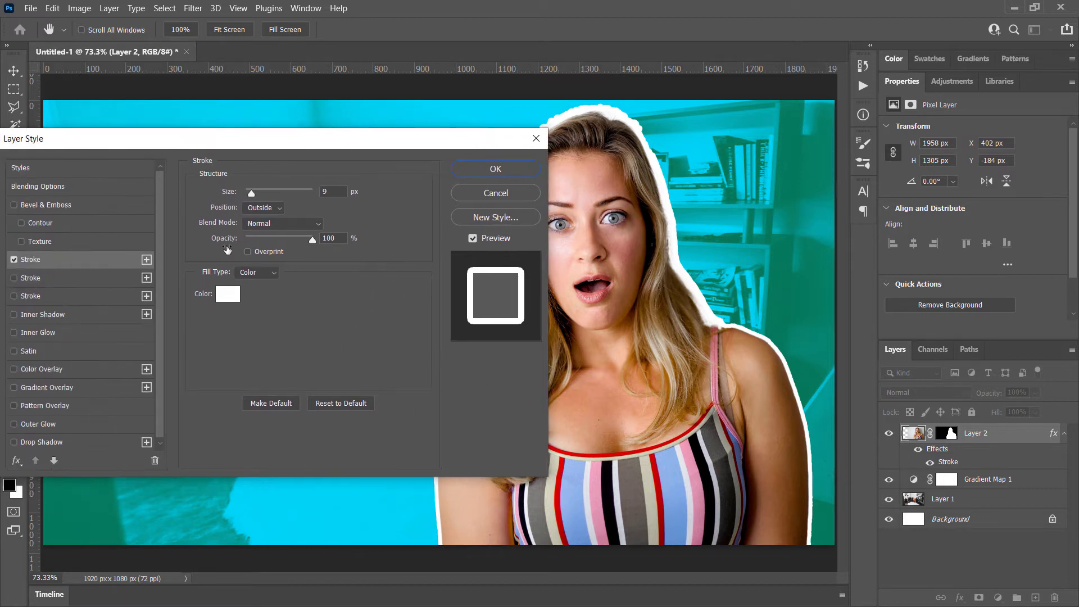
# Try the Inside and Center positions for the woman's stroke and return it to Outside
pyautogui.click(261, 209)
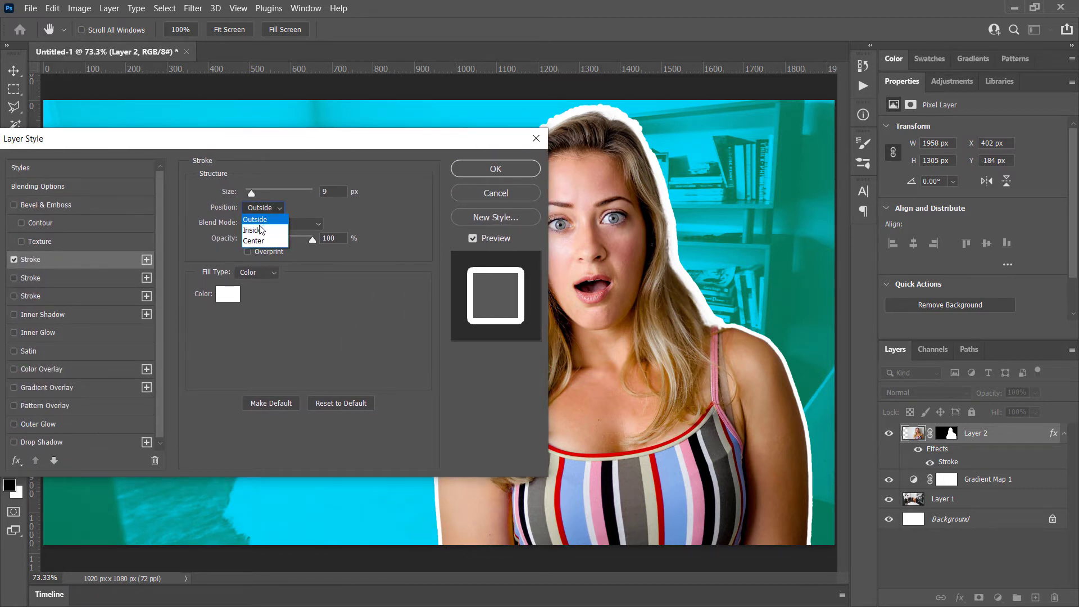
pyautogui.click(262, 230)
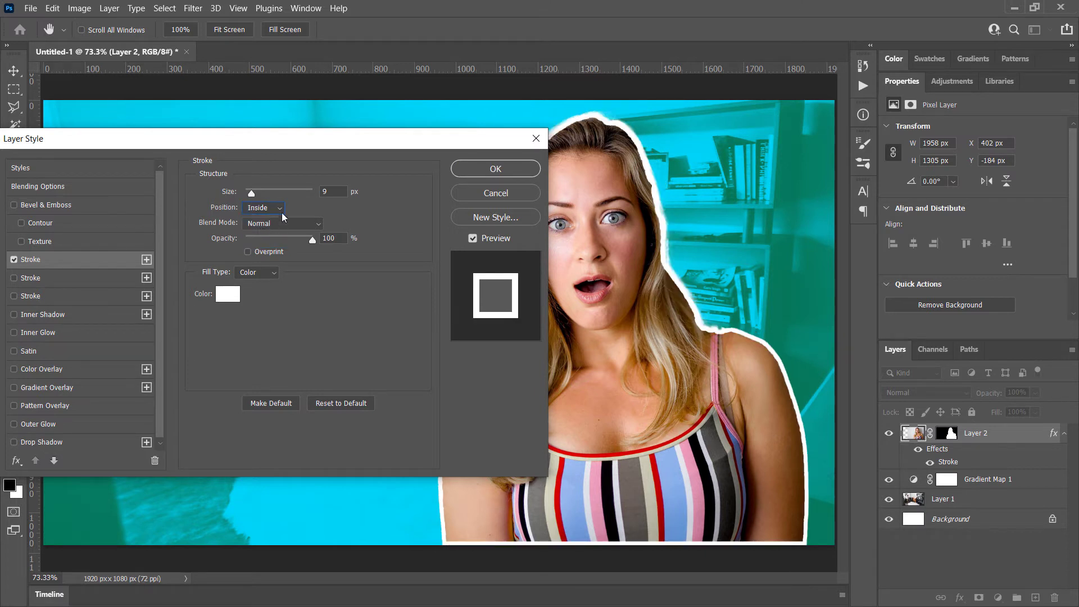
pyautogui.click(281, 210)
pyautogui.click(270, 242)
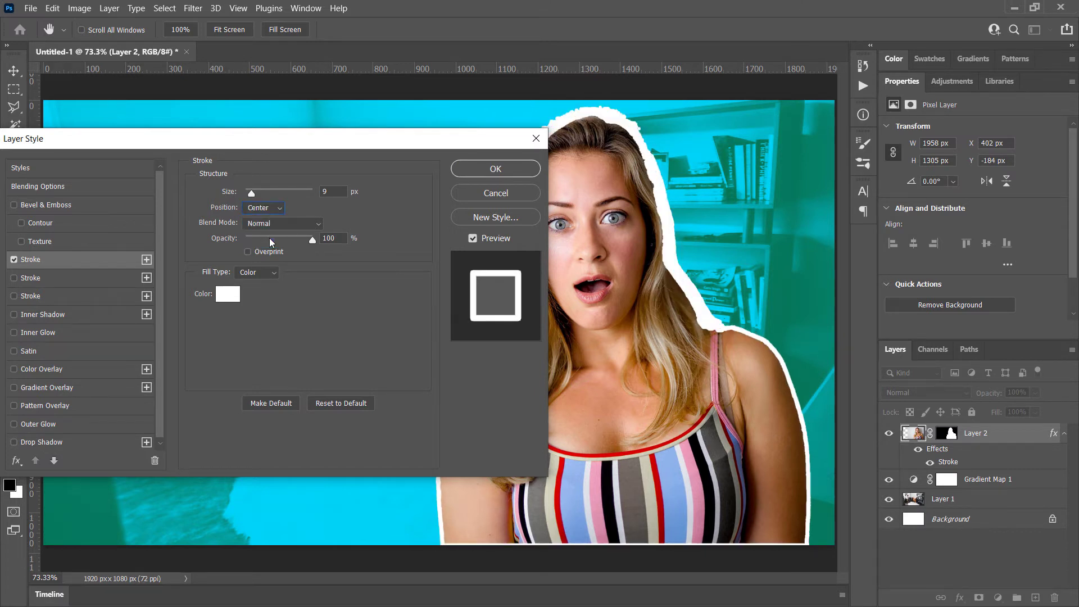
pyautogui.click(280, 212)
pyautogui.click(272, 218)
# Set the size of the woman's white stroke to 16 px
pyautogui.moveTo(270, 148); pyautogui.dragTo(183, 140)
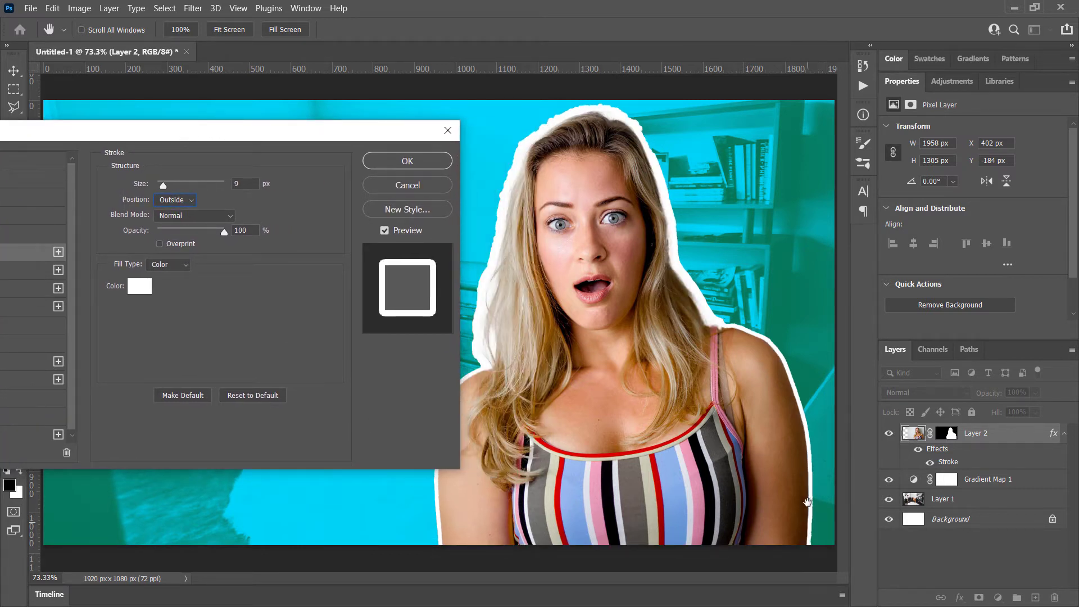
pyautogui.moveTo(164, 186); pyautogui.dragTo(166, 190)
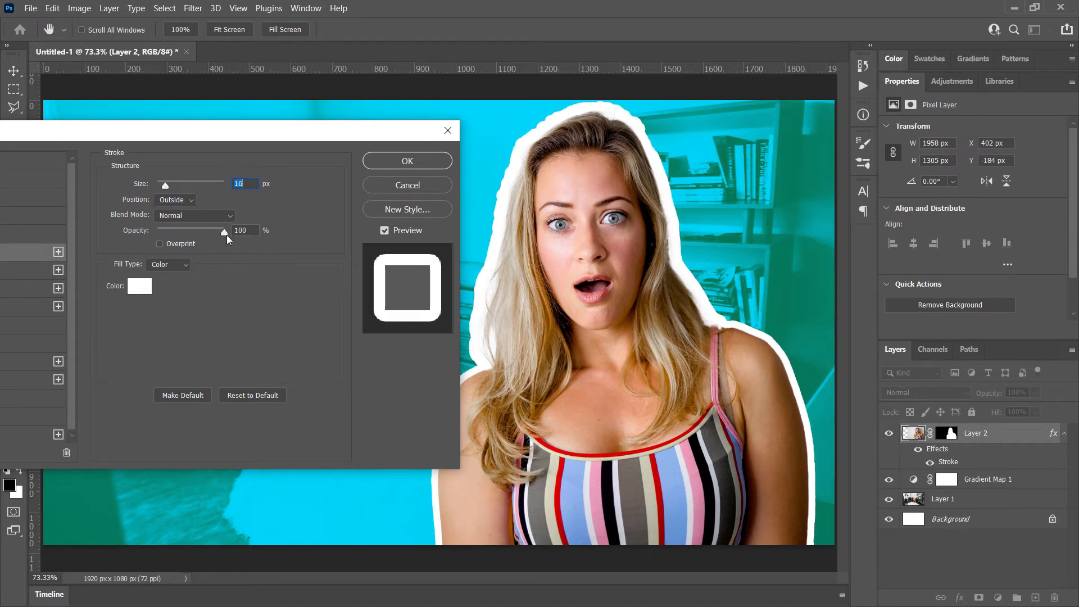
# Keep the white stroke's opacity at 100% and apply the layer style to the woman
pyautogui.moveTo(228, 235)
pyautogui.mouseDown()
pyautogui.moveTo(186, 239)
pyautogui.moveTo(294, 235)
pyautogui.mouseUp()
pyautogui.click(432, 164)
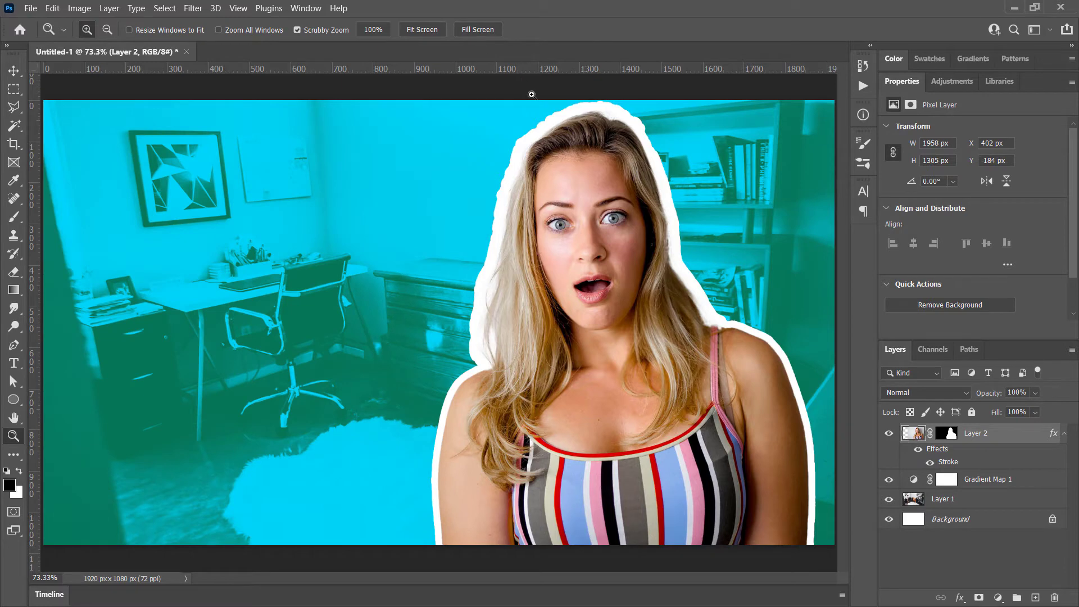
# Target Layer 2's mask and paint black over the excess edge where the woman's hair meets her shoulder
pyautogui.moveTo(541, 147); pyautogui.dragTo(560, 170)
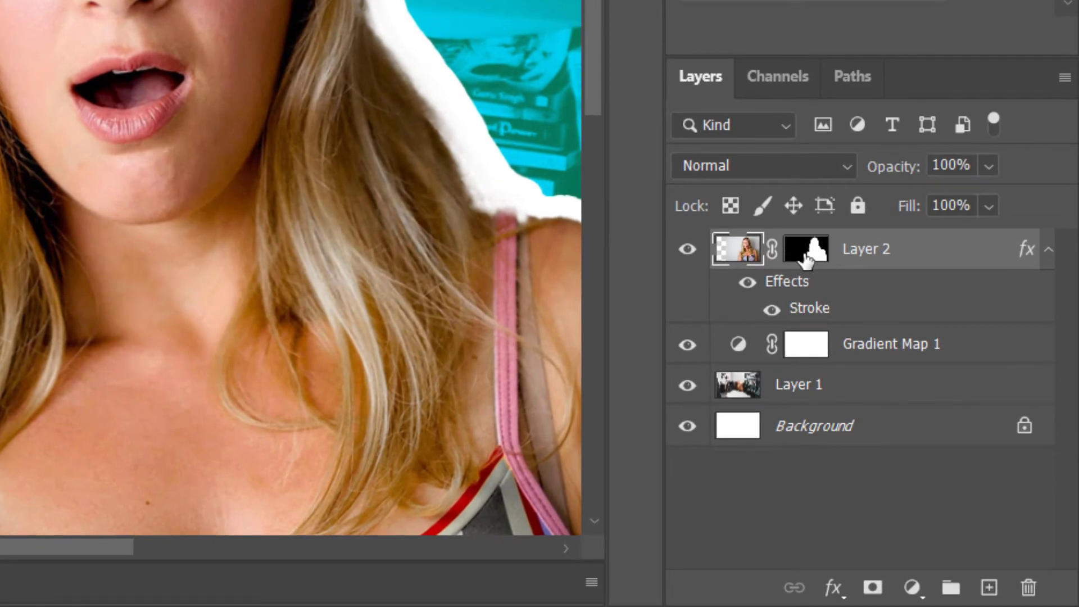
pyautogui.click(807, 256)
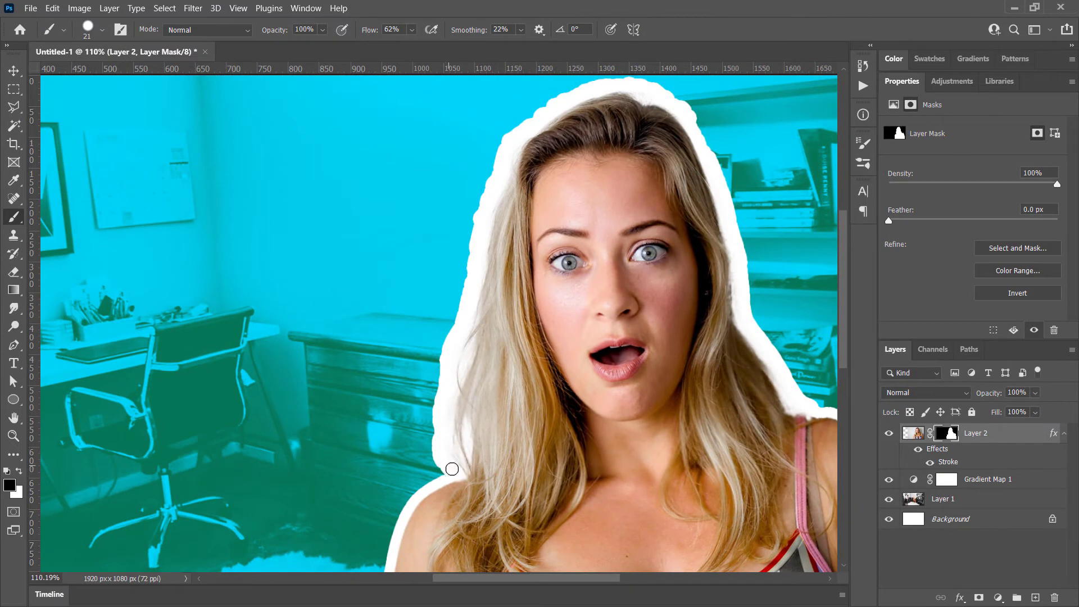
pyautogui.moveTo(442, 471); pyautogui.dragTo(458, 470)
pyautogui.click(447, 436)
# Set the brush to 56 px with 93% hardness and trim the mask along the lower hair edge facing the desk
pyautogui.click(102, 31)
pyautogui.click(104, 75)
pyautogui.moveTo(153, 107)
pyautogui.mouseDown()
pyautogui.moveTo(123, 109)
pyautogui.moveTo(156, 107)
pyautogui.mouseUp()
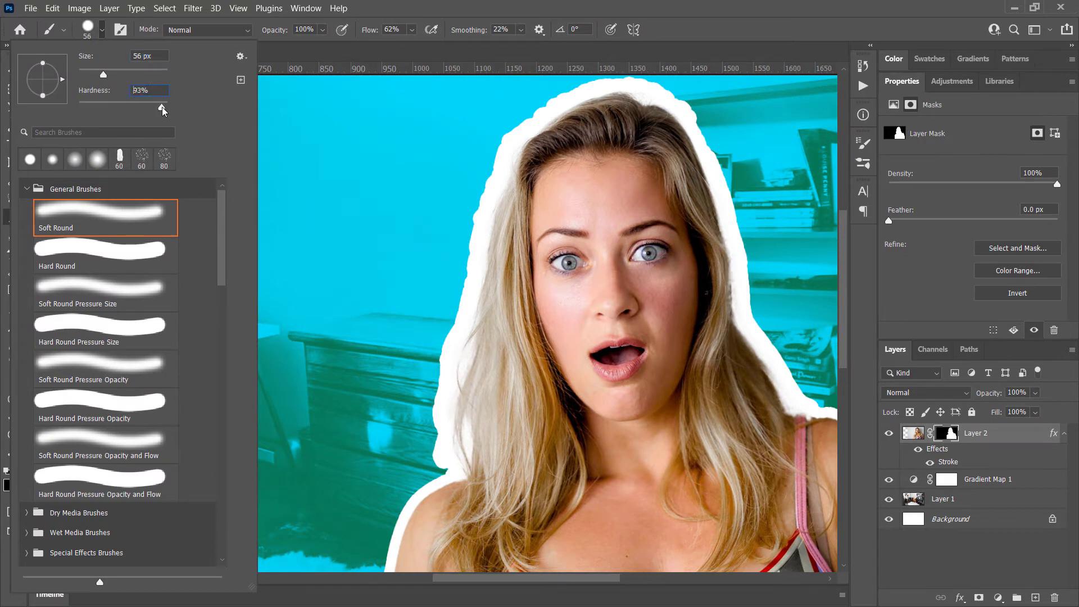
pyautogui.click(445, 453)
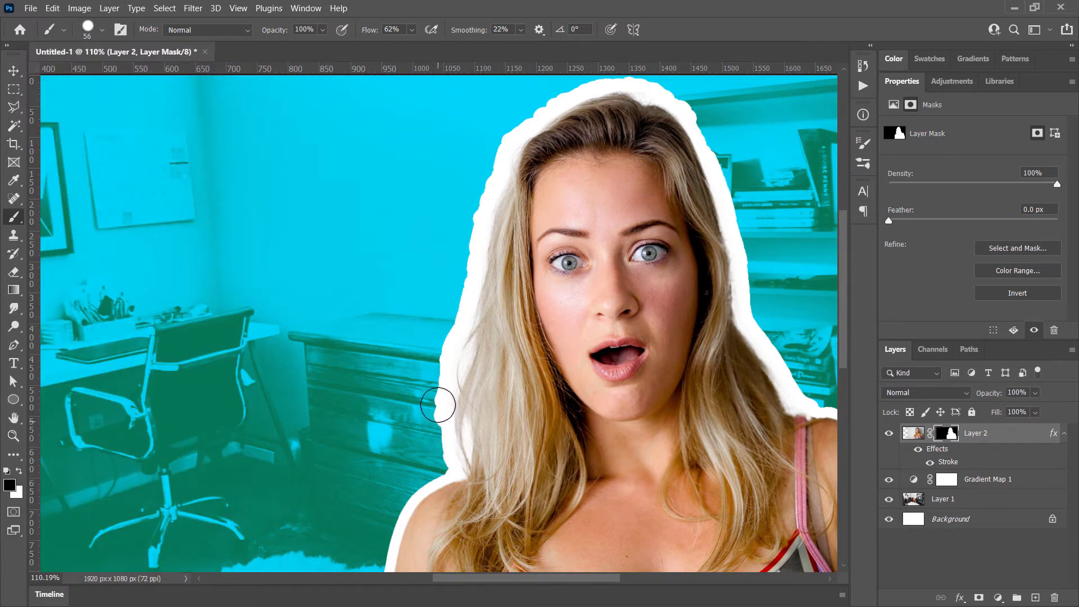
pyautogui.moveTo(438, 405)
pyautogui.mouseDown()
pyautogui.moveTo(447, 369)
pyautogui.moveTo(435, 429)
pyautogui.moveTo(437, 374)
pyautogui.moveTo(445, 442)
pyautogui.moveTo(453, 326)
pyautogui.mouseUp()
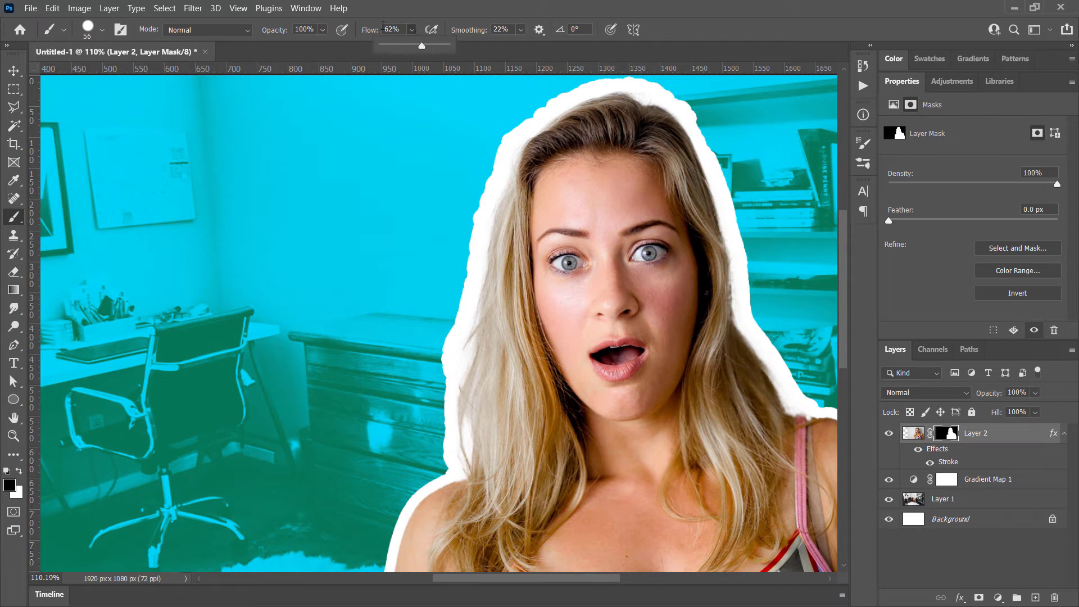
# Raise the brush flow to 100% and smooth the mask along the whole hair edge facing the desk
pyautogui.click(409, 30)
pyautogui.click(411, 30)
pyautogui.moveTo(423, 46); pyautogui.dragTo(462, 45)
pyautogui.moveTo(447, 455)
pyautogui.mouseDown()
pyautogui.moveTo(442, 388)
pyautogui.moveTo(487, 157)
pyautogui.mouseUp()
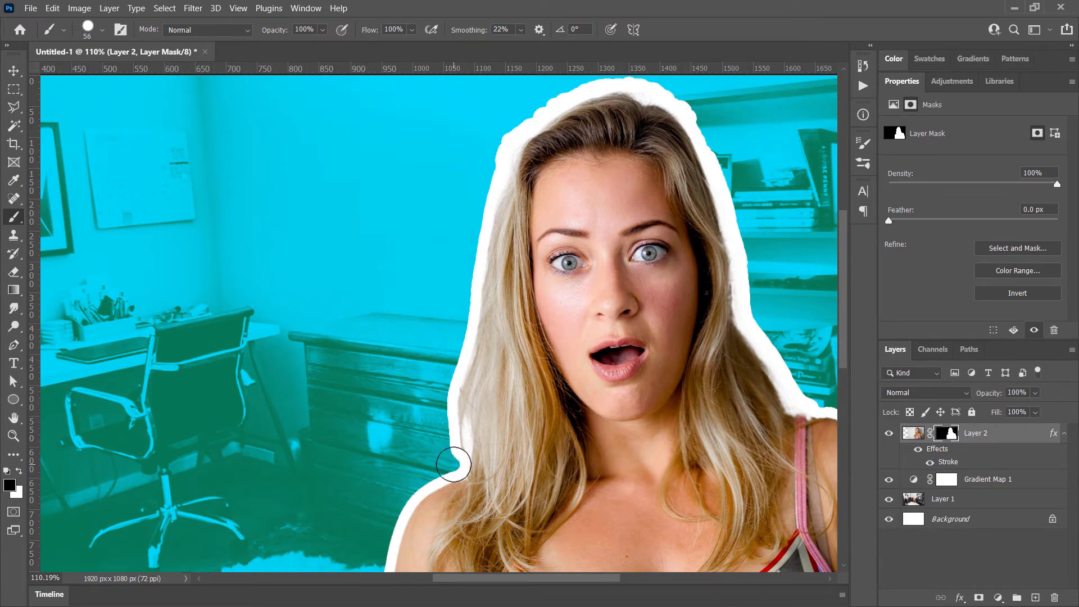
pyautogui.moveTo(448, 450); pyautogui.dragTo(440, 384)
# Smooth the mask along the hair edge facing the bookshelf and around the top of the woman's head
pyautogui.moveTo(704, 237); pyautogui.dragTo(385, 251)
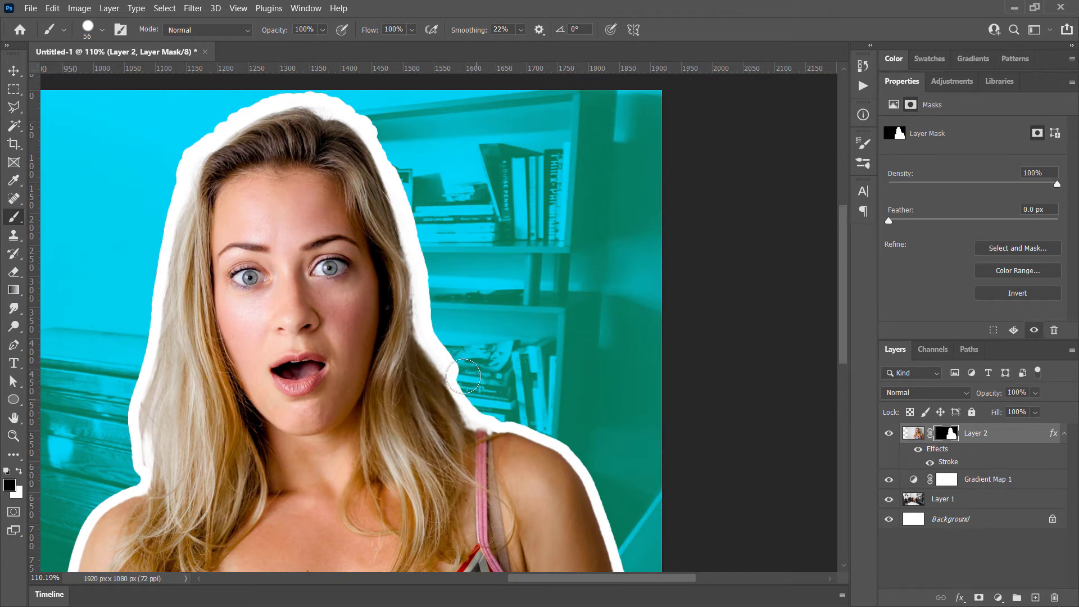
pyautogui.moveTo(463, 377)
pyautogui.mouseDown()
pyautogui.moveTo(427, 319)
pyautogui.moveTo(402, 176)
pyautogui.moveTo(390, 176)
pyautogui.moveTo(407, 179)
pyautogui.moveTo(358, 104)
pyautogui.moveTo(374, 131)
pyautogui.moveTo(368, 110)
pyautogui.moveTo(326, 98)
pyautogui.moveTo(373, 125)
pyautogui.moveTo(412, 212)
pyautogui.moveTo(461, 247)
pyautogui.mouseUp()
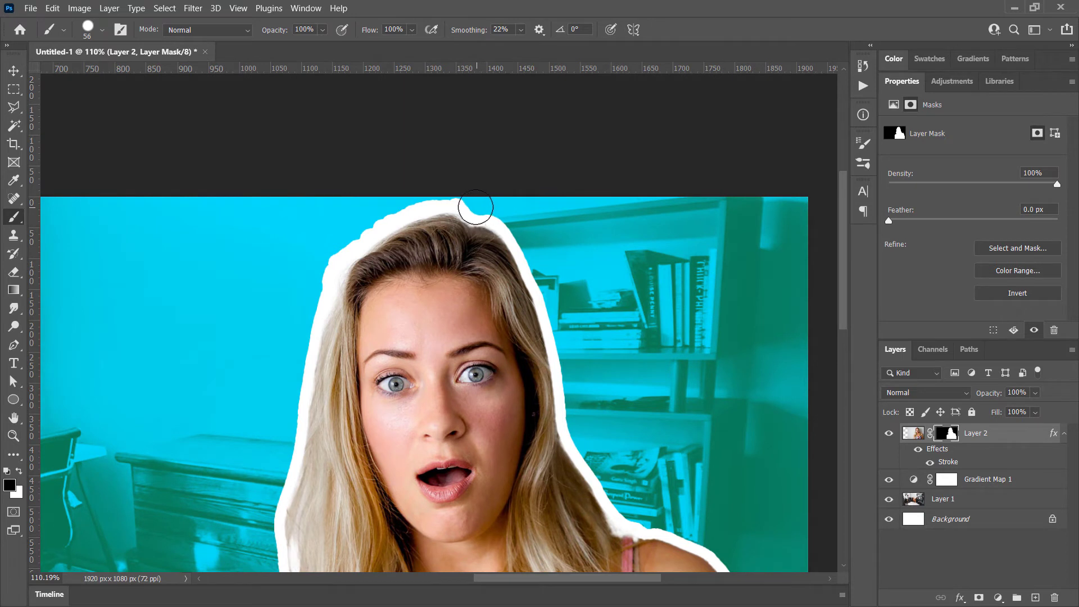
pyautogui.moveTo(475, 208)
pyautogui.mouseDown()
pyautogui.moveTo(400, 206)
pyautogui.moveTo(358, 233)
pyautogui.moveTo(298, 320)
pyautogui.moveTo(294, 349)
pyautogui.mouseUp()
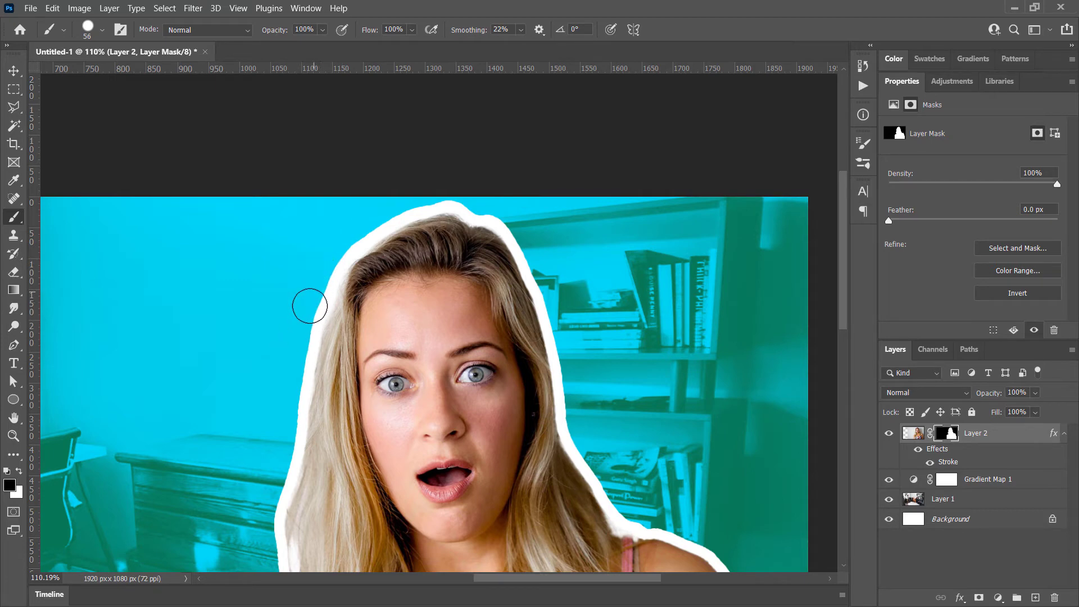
pyautogui.scroll(-1, 495, 257)
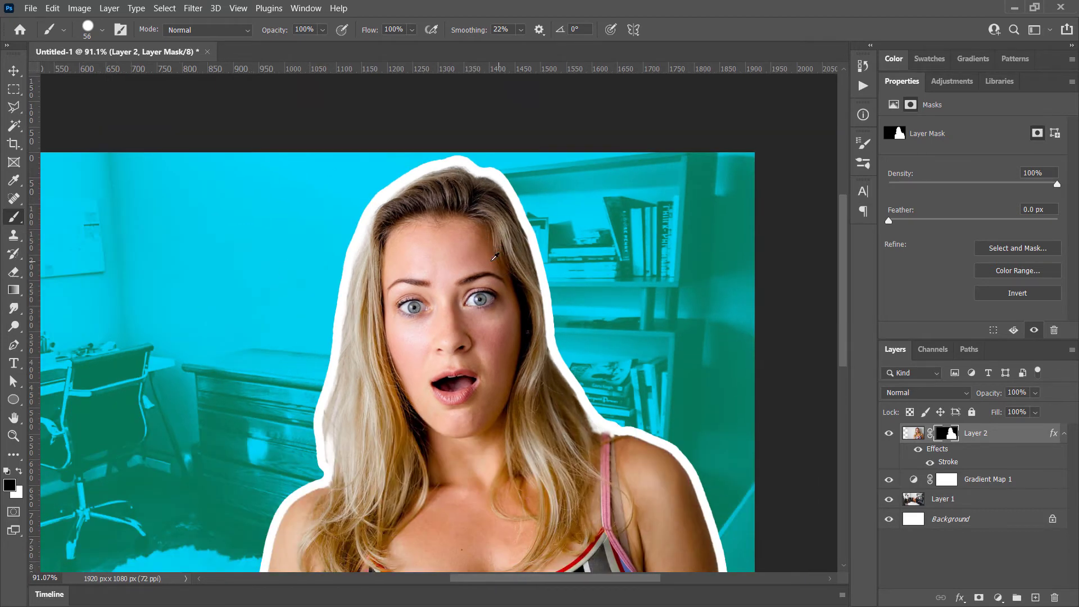
pyautogui.scroll(-2, 488, 258)
pyautogui.moveTo(477, 372)
pyautogui.mouseDown()
pyautogui.moveTo(515, 265)
pyautogui.moveTo(509, 284)
pyautogui.mouseUp()
pyautogui.scroll(-1, 491, 289)
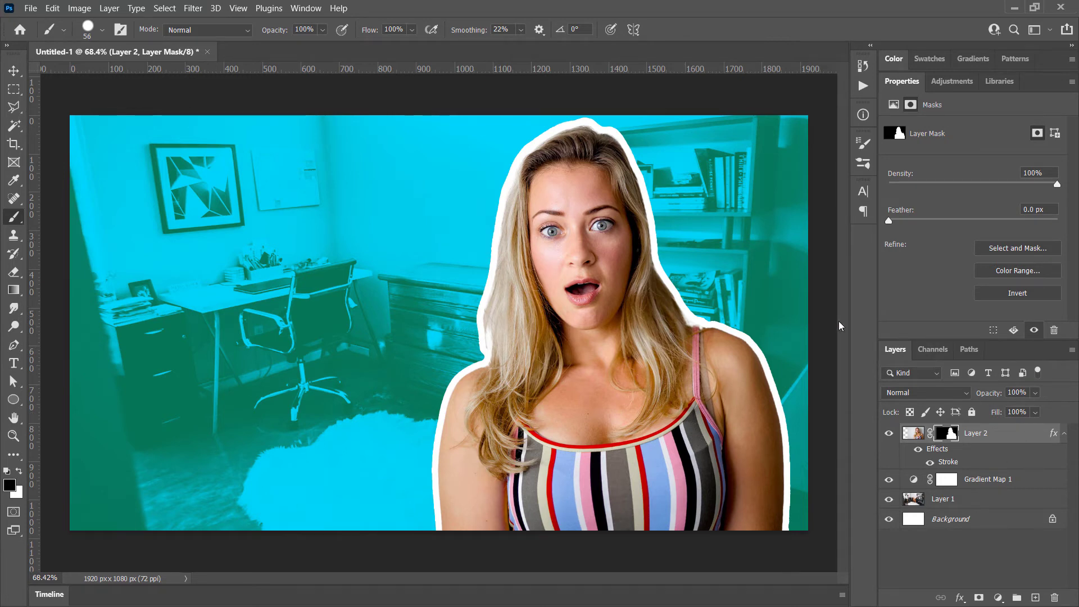
# Reopen Layer 2's layer style and enable a Color Overlay on the woman
pyautogui.rightClick(997, 435)
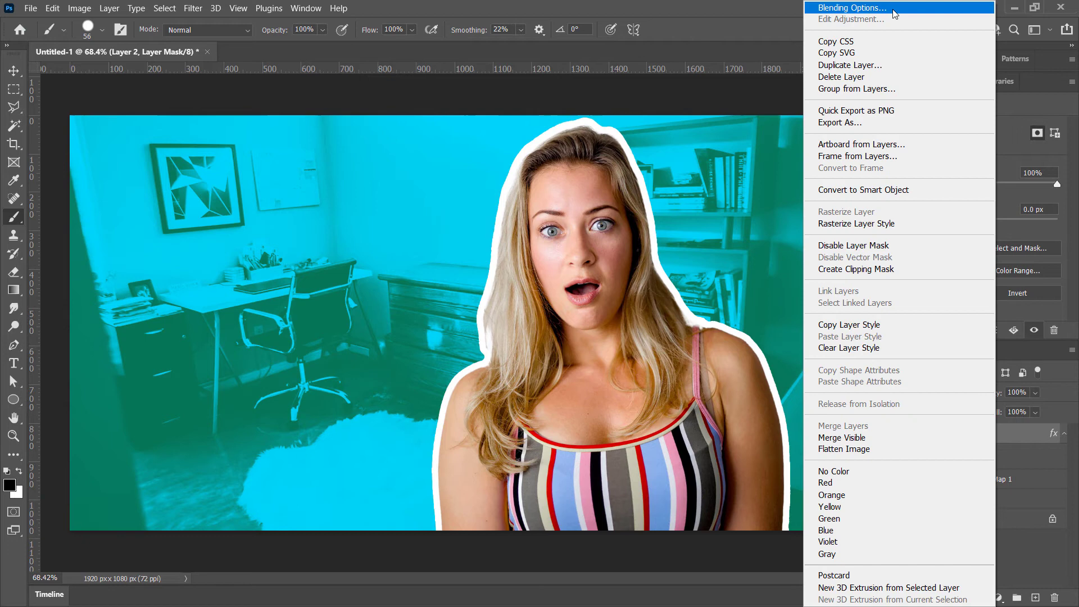
pyautogui.click(1021, 435)
pyautogui.doubleClick(1019, 432)
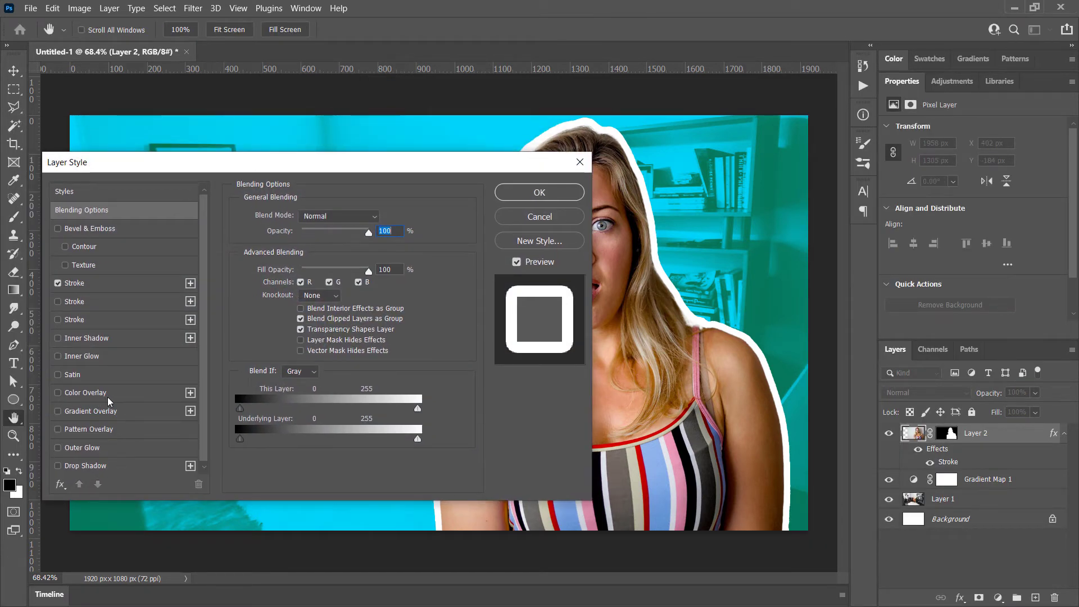
pyautogui.click(108, 395)
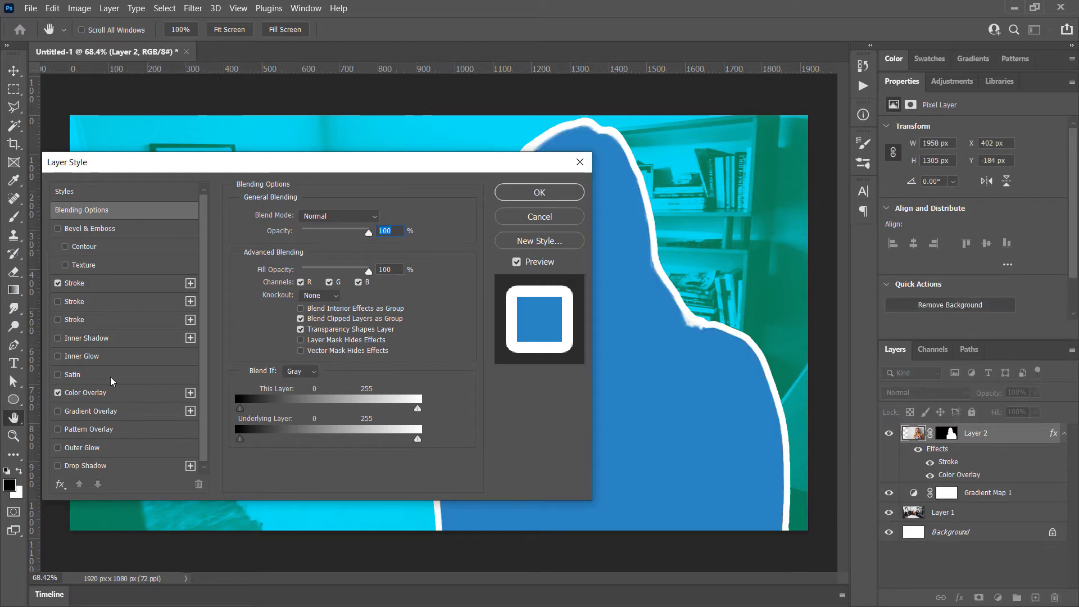
pyautogui.moveTo(379, 163); pyautogui.dragTo(242, 174)
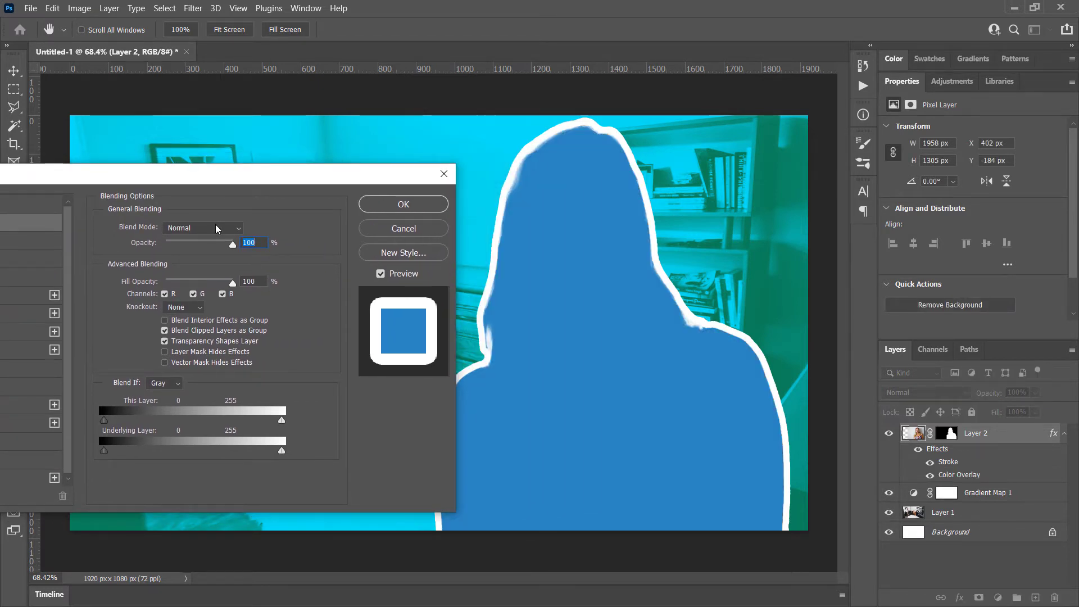
# Try the Color blend mode for the whole layer and return it to Normal
pyautogui.click(187, 228)
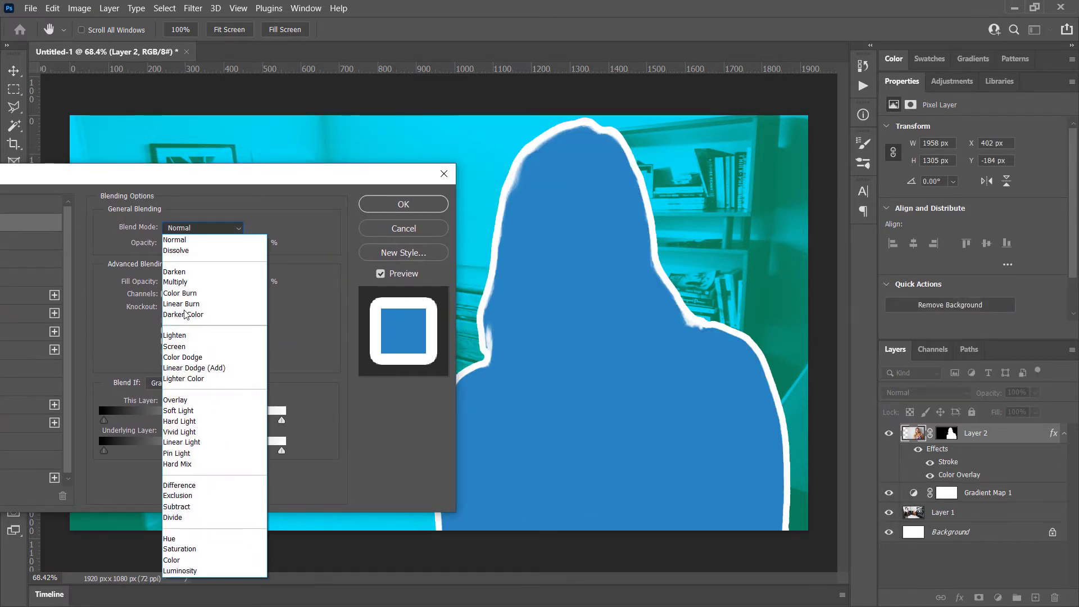
pyautogui.click(190, 560)
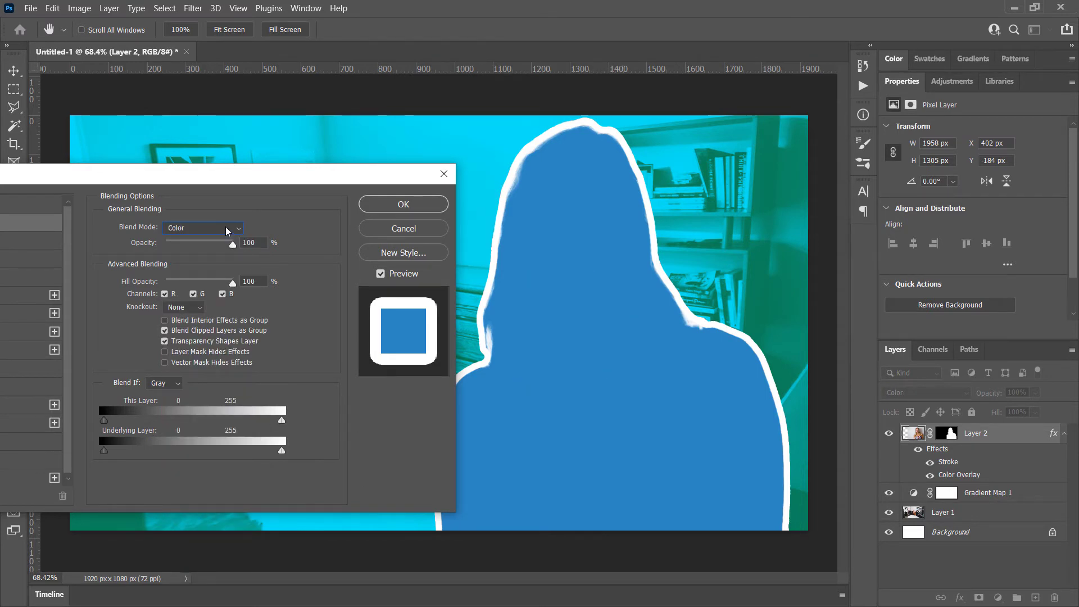
pyautogui.moveTo(183, 174); pyautogui.dragTo(273, 142)
pyautogui.click(284, 194)
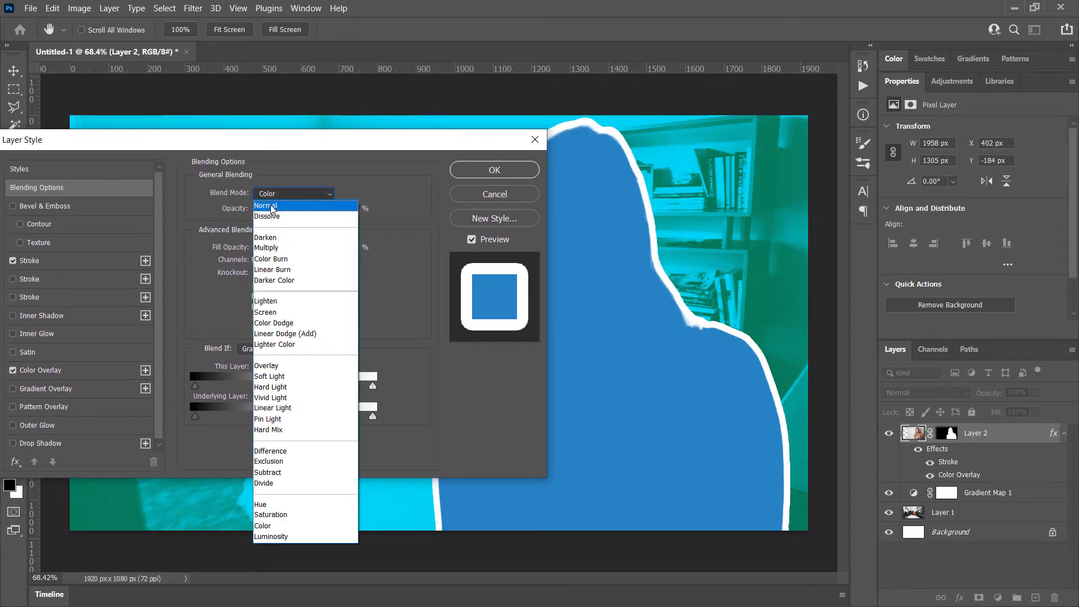
pyautogui.click(274, 207)
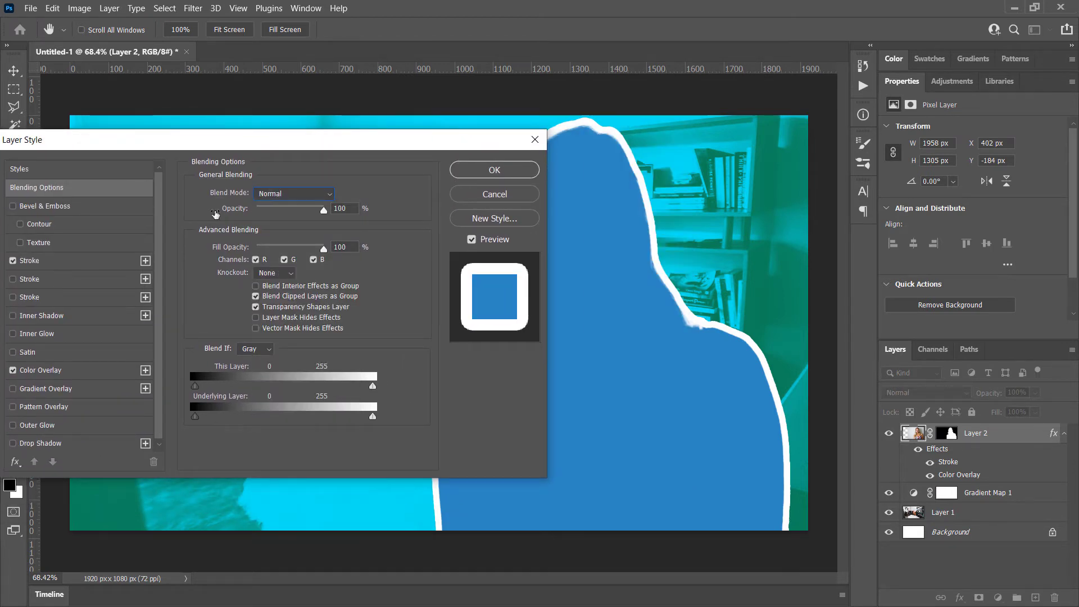
# Set the blend mode of the woman's Color Overlay to Color
pyautogui.click(48, 371)
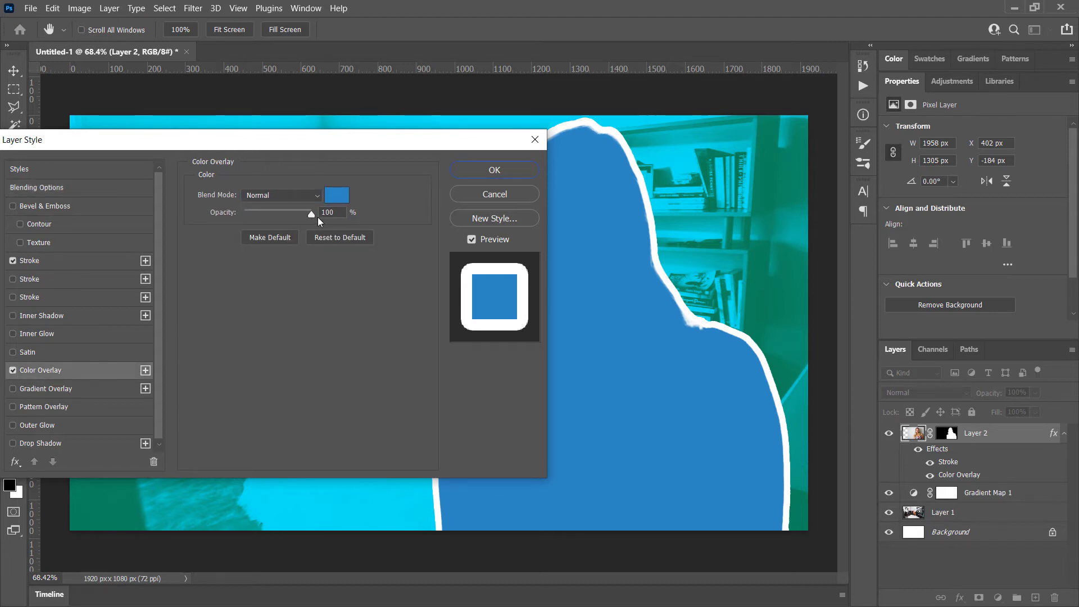
pyautogui.click(275, 194)
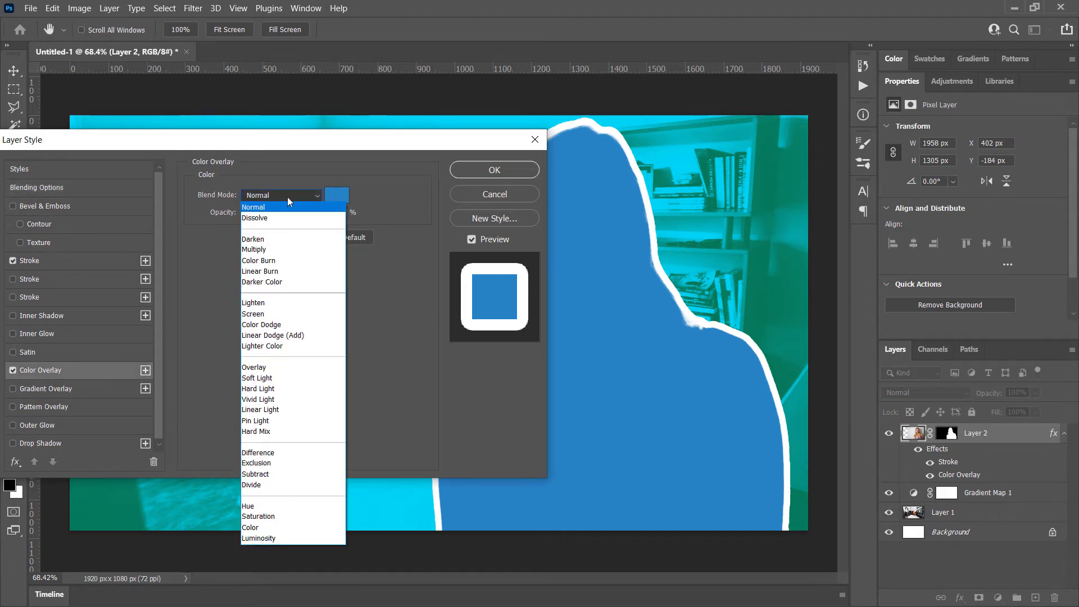
pyautogui.click(268, 530)
pyautogui.moveTo(460, 147); pyautogui.dragTo(342, 106)
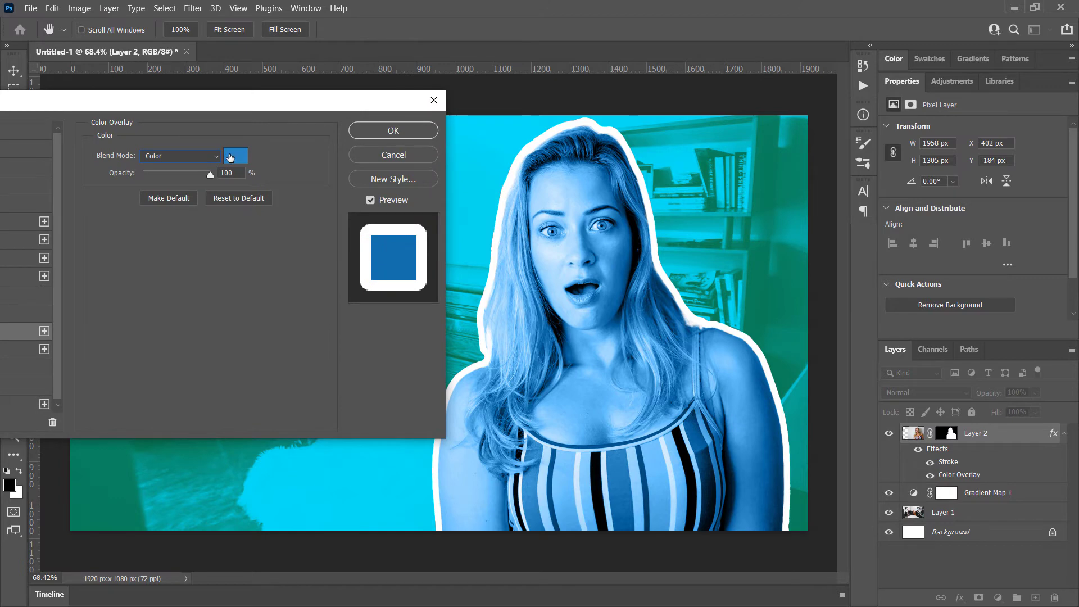
# Change the Color Overlay's colour to black, 000000
pyautogui.click(236, 157)
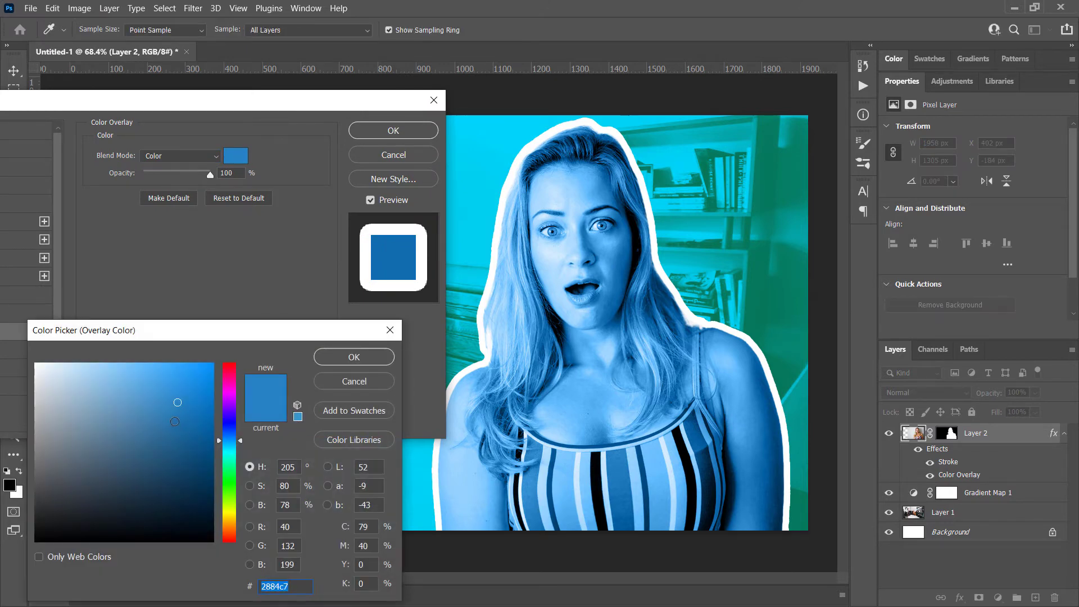
pyautogui.write('000000')
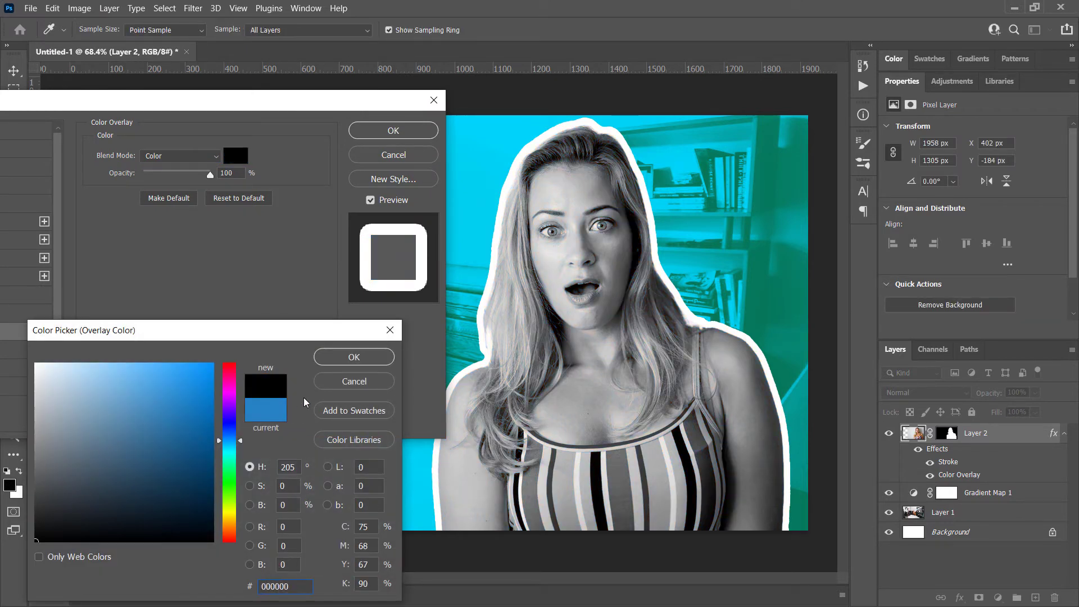
pyautogui.click(353, 357)
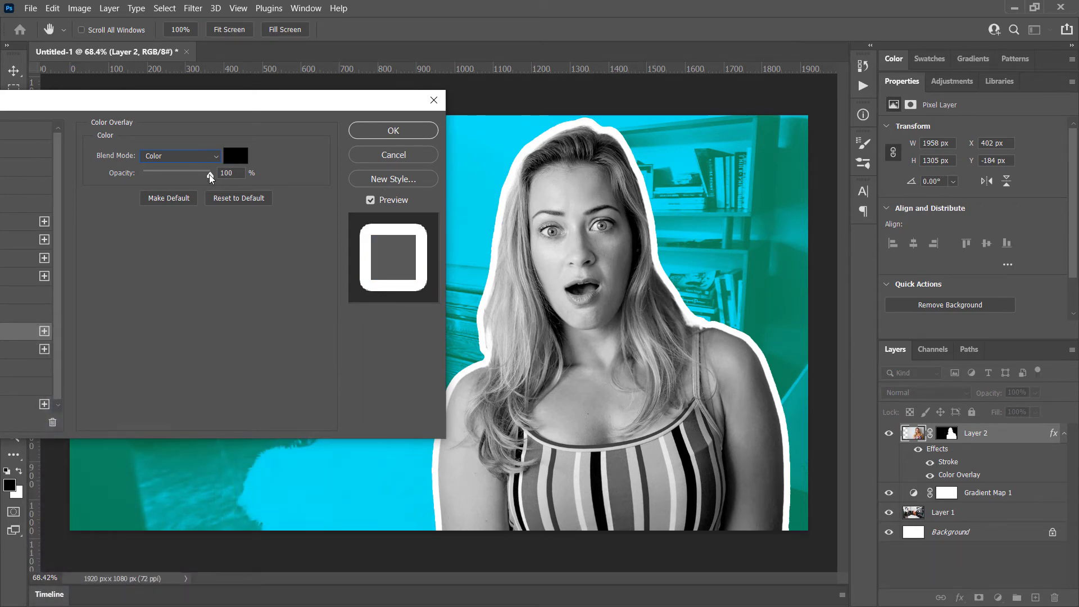
# Try a lower Color Overlay opacity, return it to 100% and apply the layer style
pyautogui.moveTo(209, 174); pyautogui.dragTo(52, 175)
pyautogui.moveTo(140, 174); pyautogui.dragTo(210, 175)
pyautogui.click(393, 130)
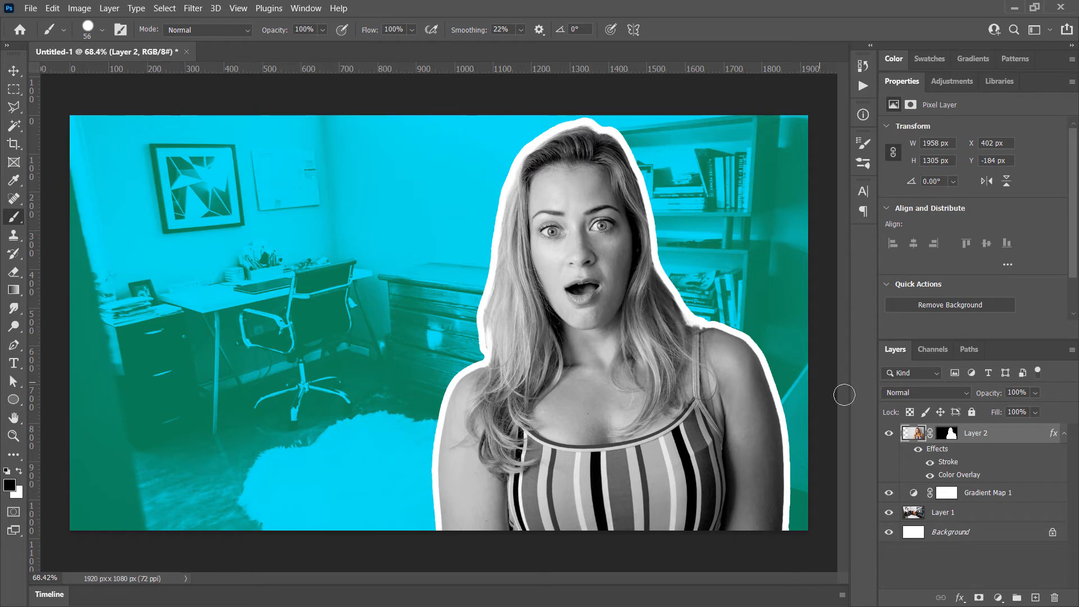
# Reopen Layer 2's layer style and enable a black Drop Shadow behind the woman
pyautogui.doubleClick(1029, 440)
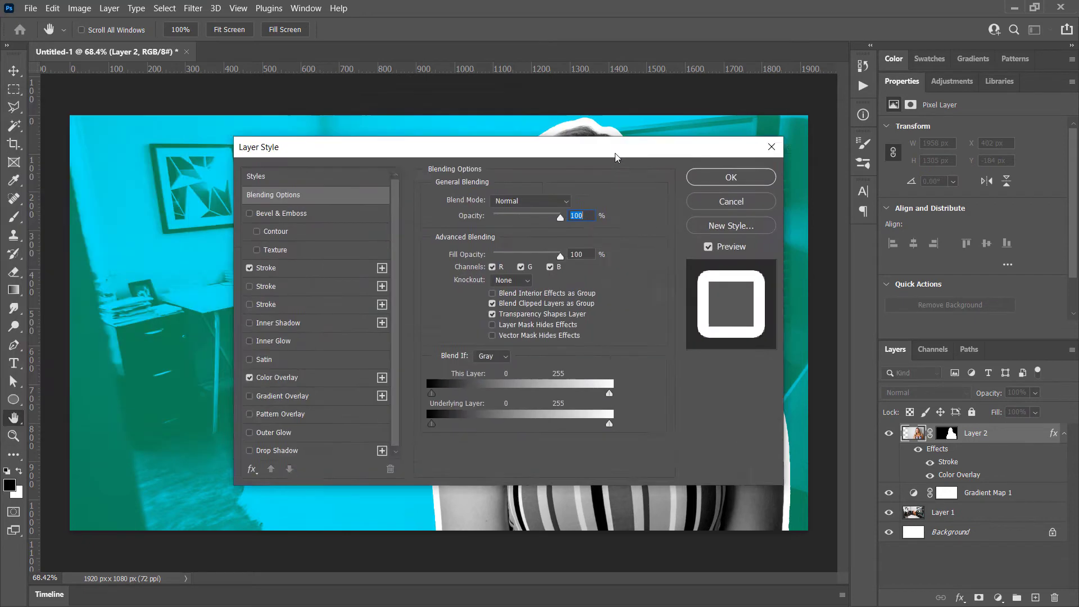
pyautogui.moveTo(615, 158); pyautogui.dragTo(422, 67)
pyautogui.scroll(-1, 100, 367)
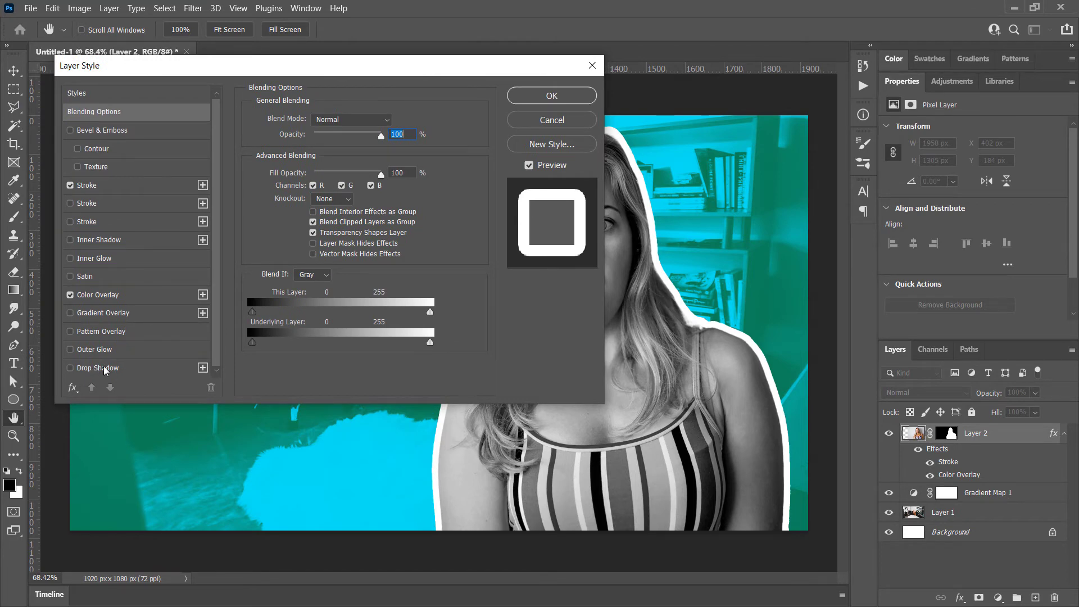
pyautogui.click(105, 368)
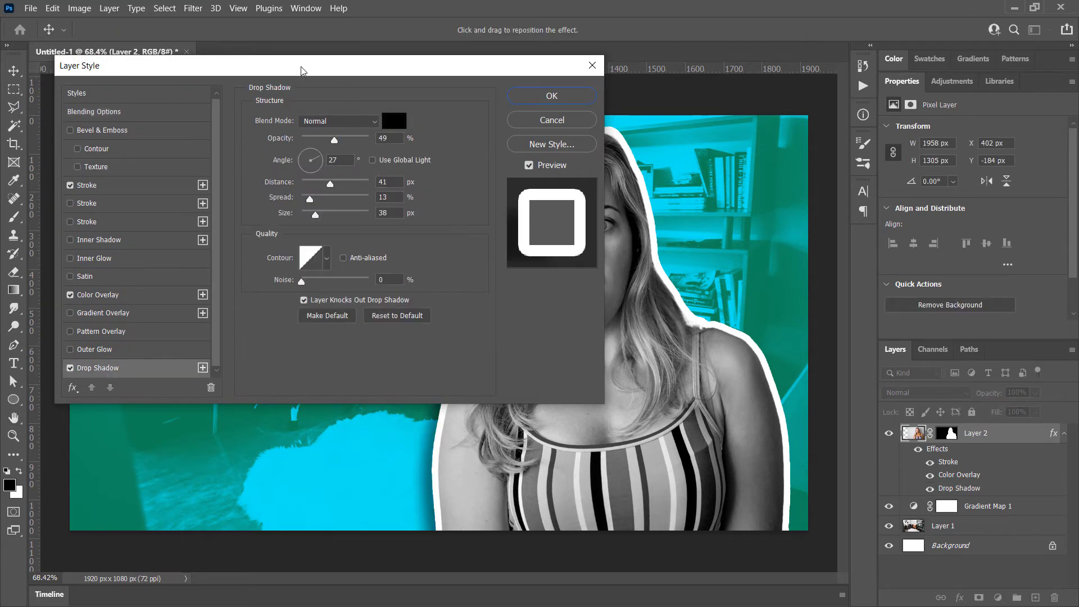
pyautogui.moveTo(302, 67); pyautogui.dragTo(301, 171)
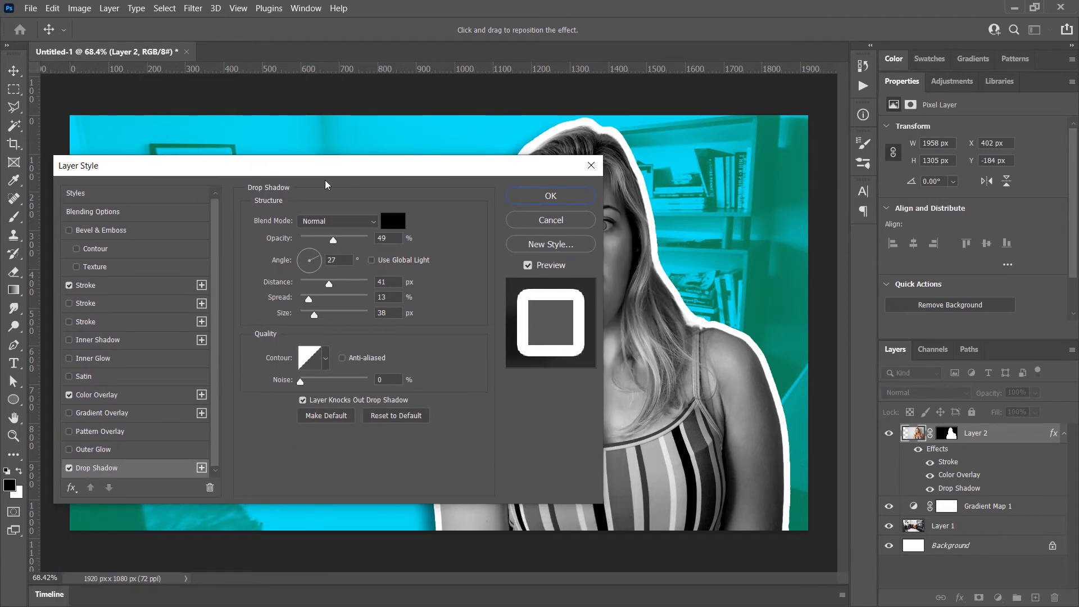
pyautogui.moveTo(316, 168); pyautogui.dragTo(131, 65)
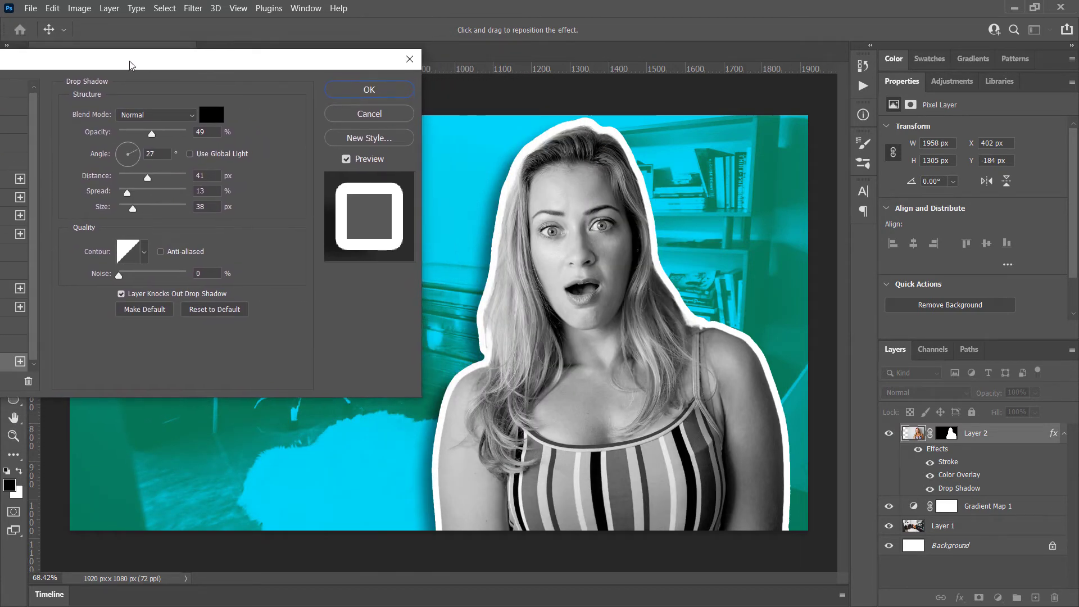
# Set the woman's Drop Shadow to a 149° angle, 98 px distance, 17% spread and 62 px size, and apply the layer style
pyautogui.moveTo(148, 179)
pyautogui.mouseDown()
pyautogui.moveTo(176, 185)
pyautogui.moveTo(163, 181)
pyautogui.mouseUp()
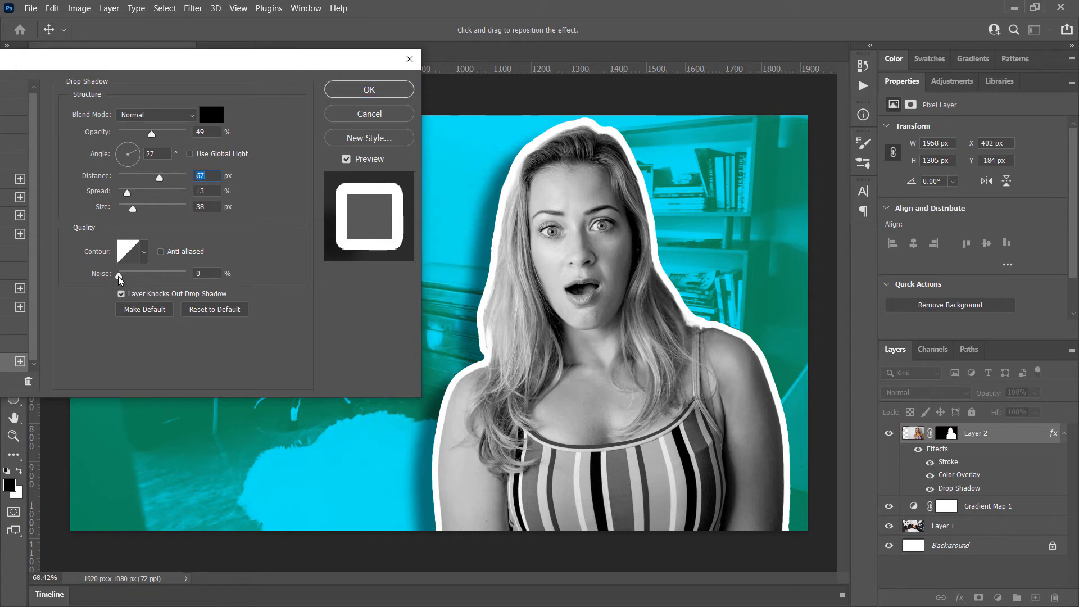
pyautogui.moveTo(119, 276)
pyautogui.mouseDown()
pyautogui.moveTo(150, 279)
pyautogui.moveTo(114, 274)
pyautogui.mouseUp()
pyautogui.click(131, 148)
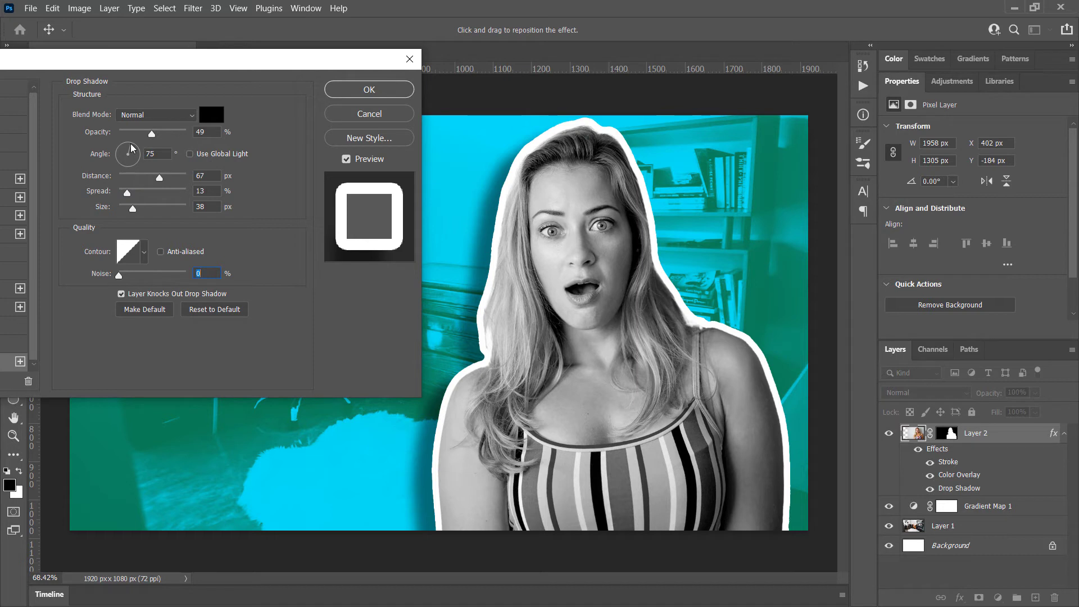
pyautogui.click(122, 145)
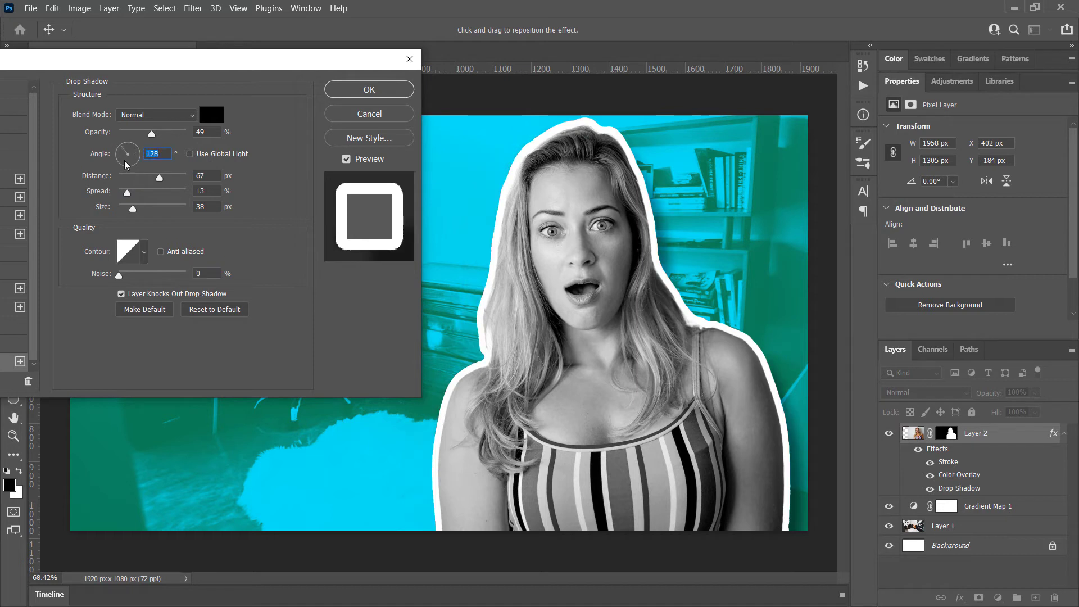
pyautogui.moveTo(159, 179); pyautogui.dragTo(140, 211)
pyautogui.click(120, 150)
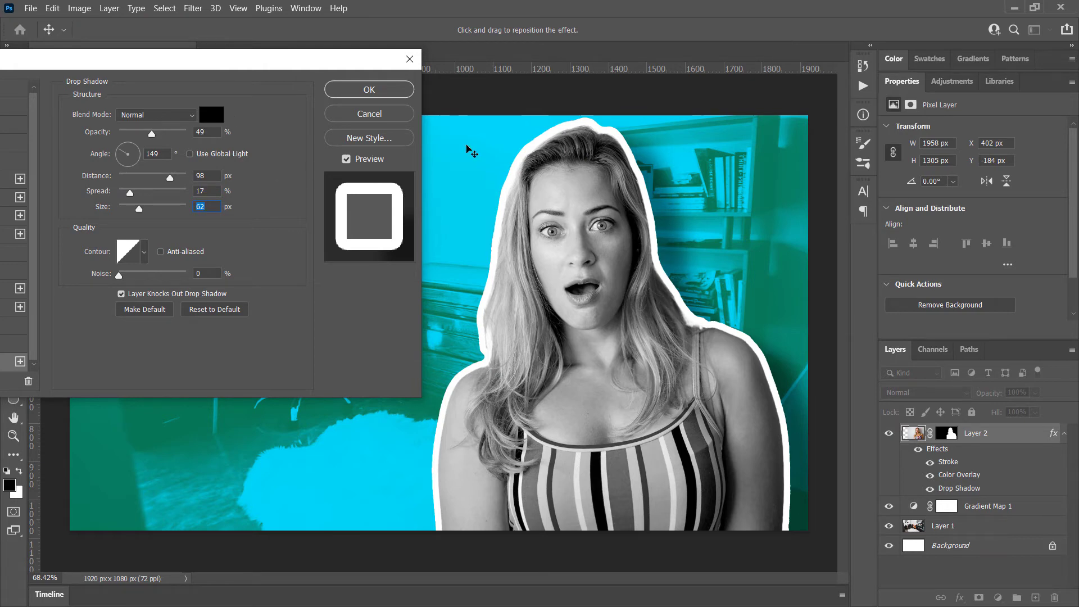
pyautogui.click(371, 90)
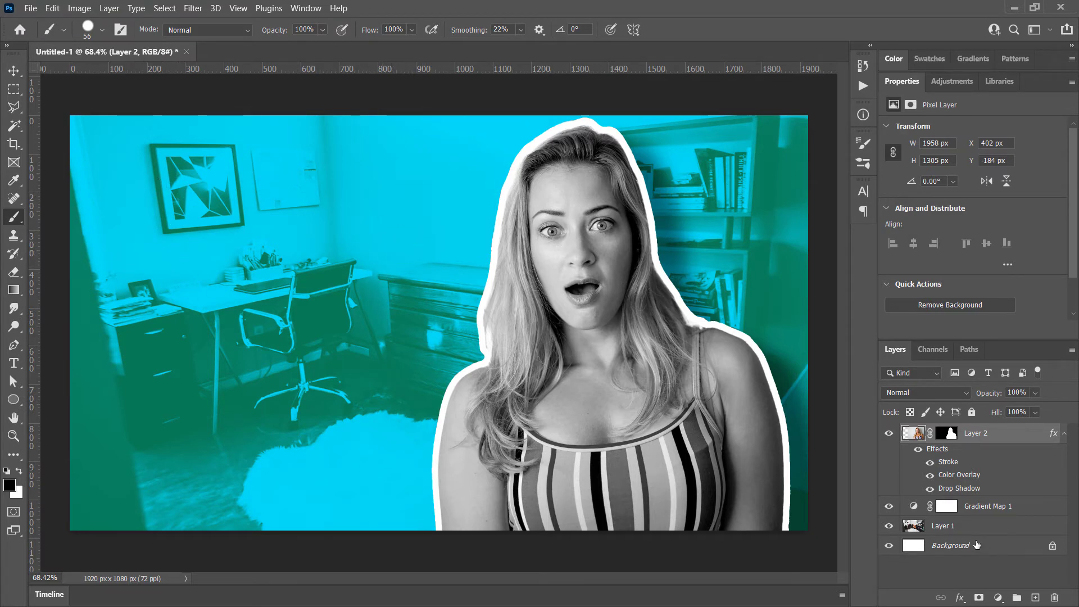
# Change Gradient Map 1's green stop to a darker, more teal green and move the gradient midpoint to 80%
pyautogui.click(990, 508)
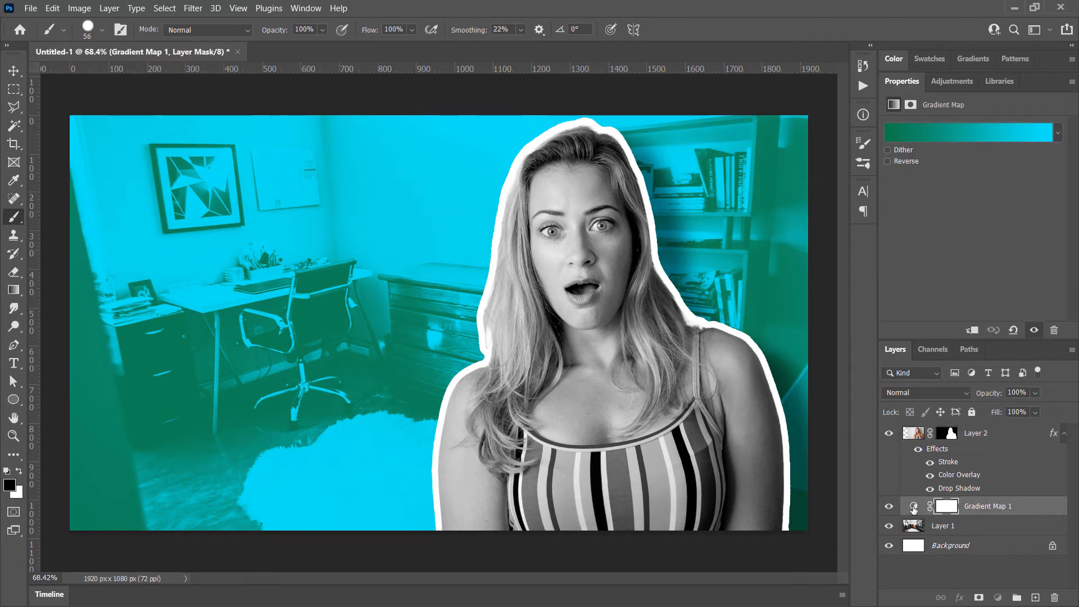
pyautogui.click(914, 508)
pyautogui.click(962, 136)
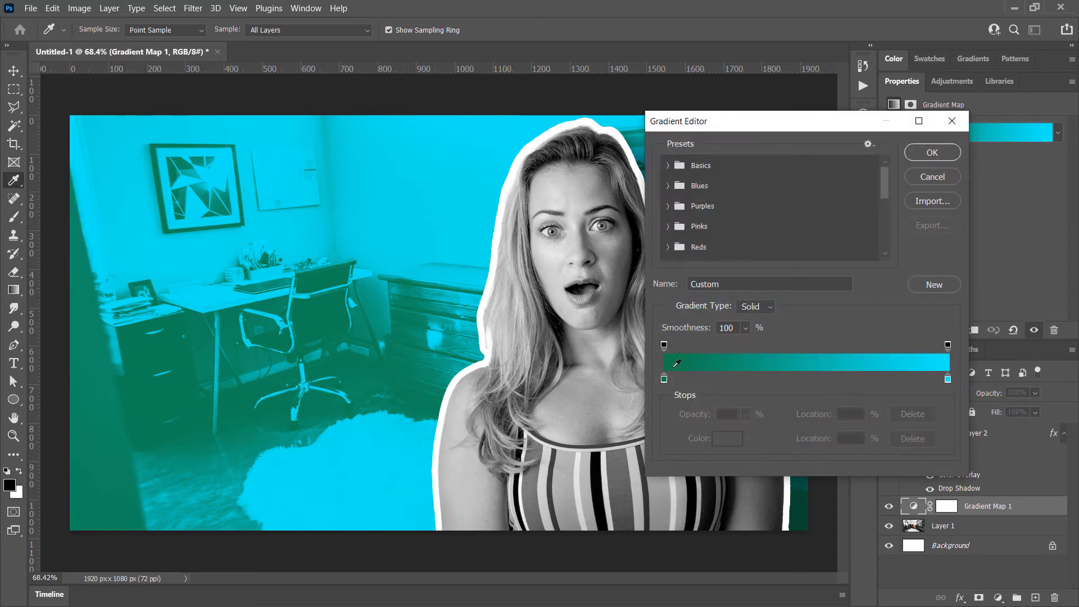
pyautogui.click(664, 379)
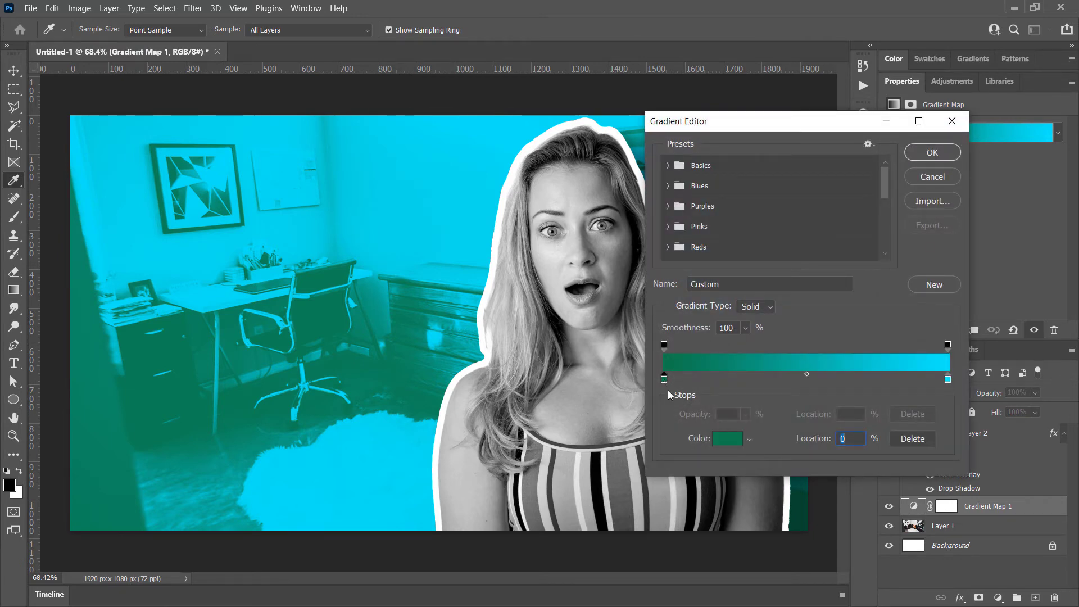
pyautogui.click(726, 440)
pyautogui.moveTo(240, 470); pyautogui.dragTo(240, 465)
pyautogui.click(206, 484)
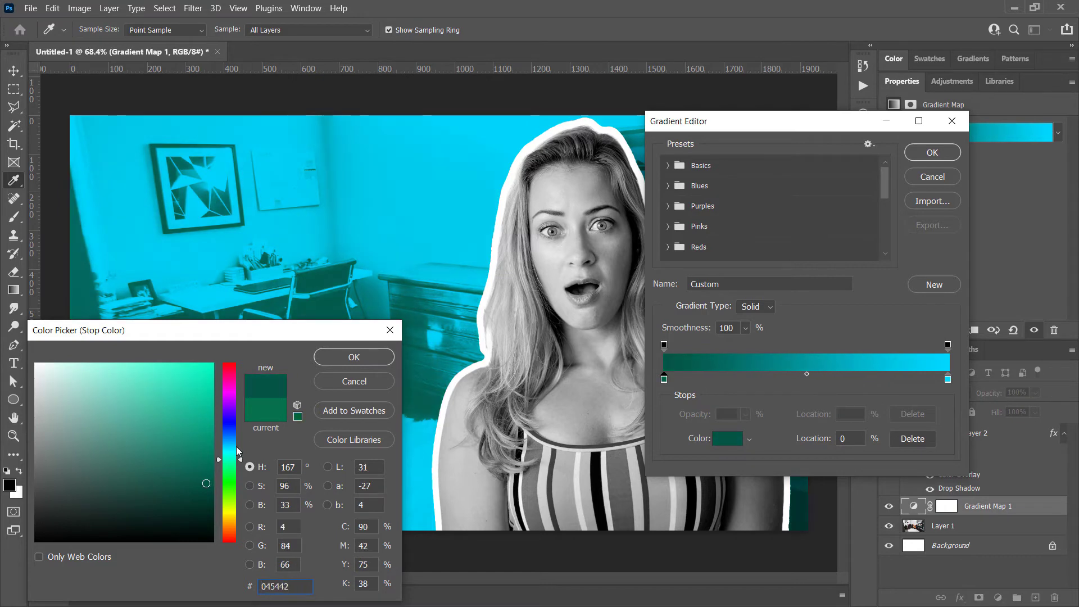
pyautogui.click(206, 477)
pyautogui.click(354, 357)
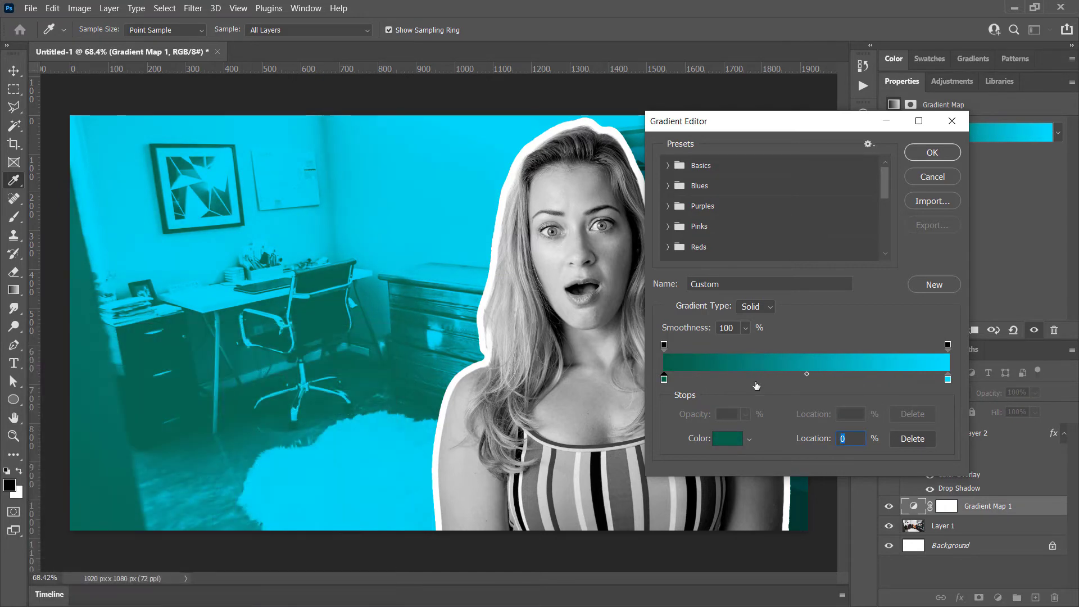
pyautogui.moveTo(807, 373); pyautogui.dragTo(893, 376)
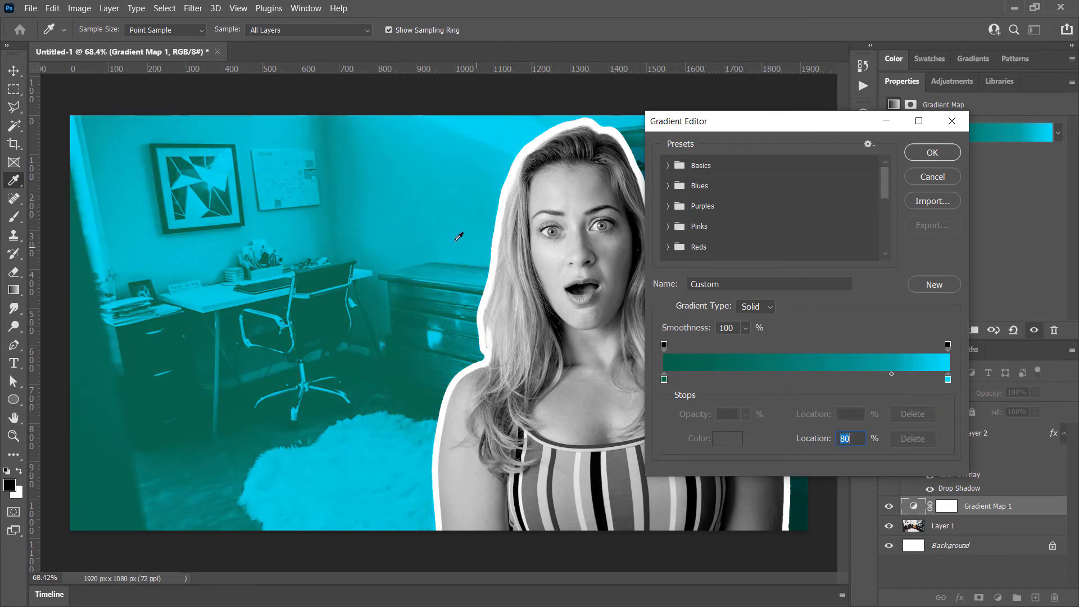
pyautogui.click(933, 153)
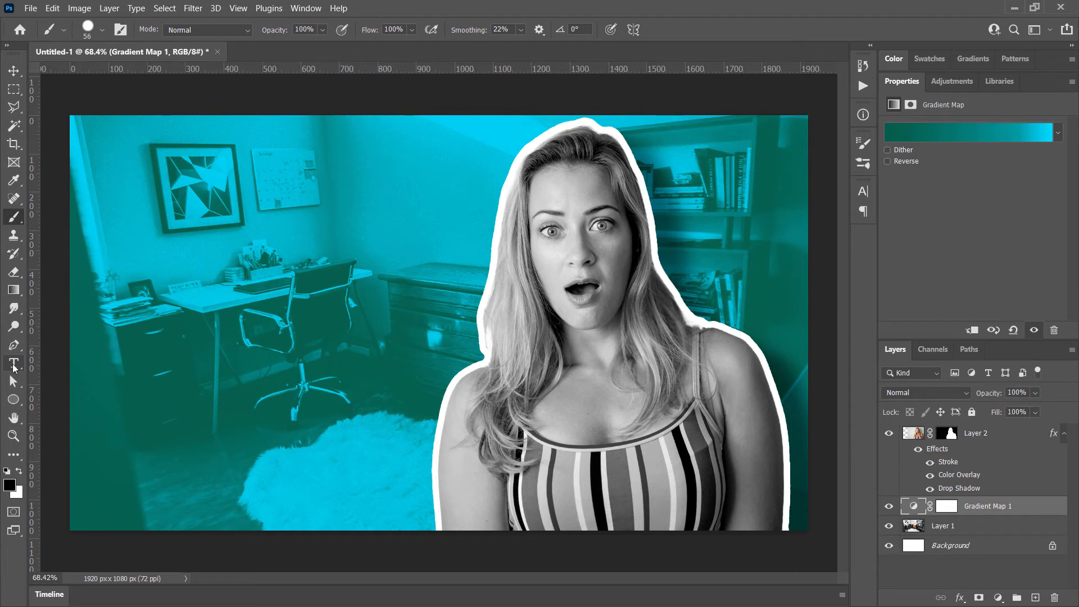
# Add a text layer reading THE ULTIMATE over the office background beside the woman
pyautogui.click(14, 364)
pyautogui.click(165, 237)
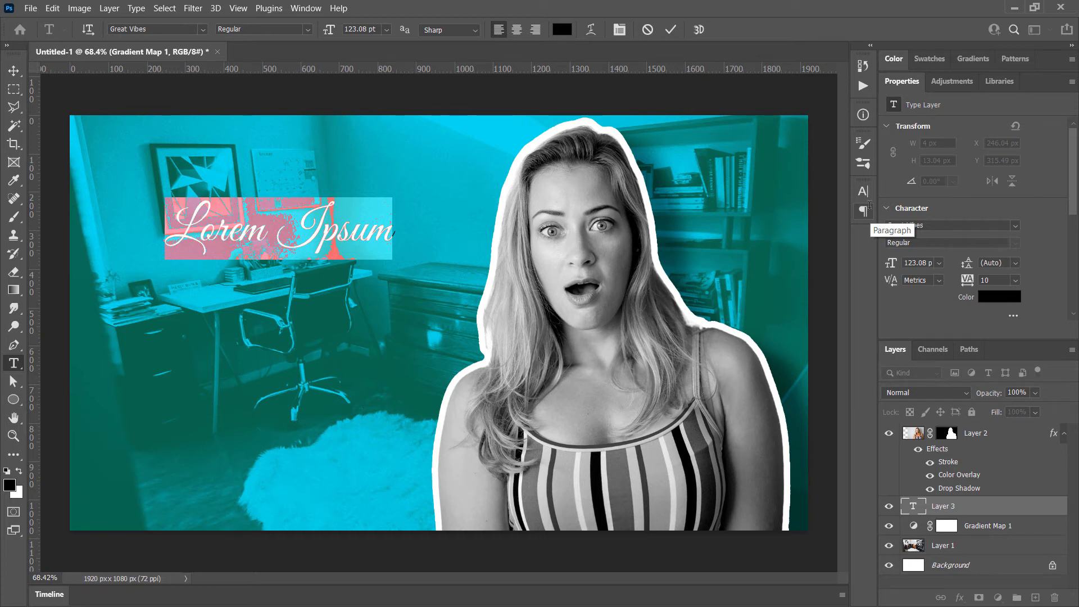
pyautogui.write('THE U')
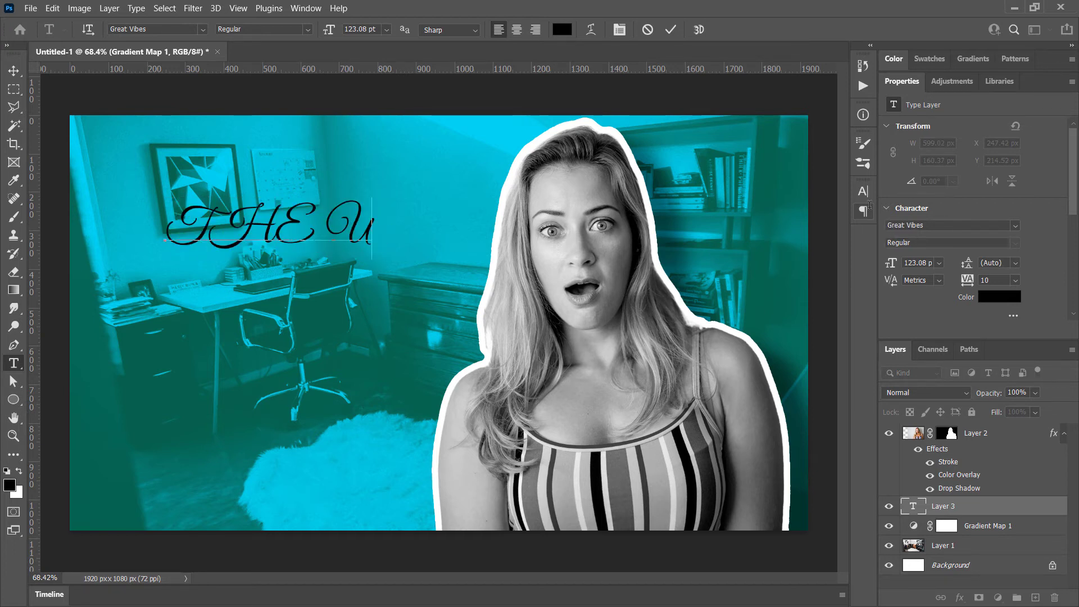
pyautogui.write('LTIMATE')
pyautogui.hotkey('ctrl', 'Return')
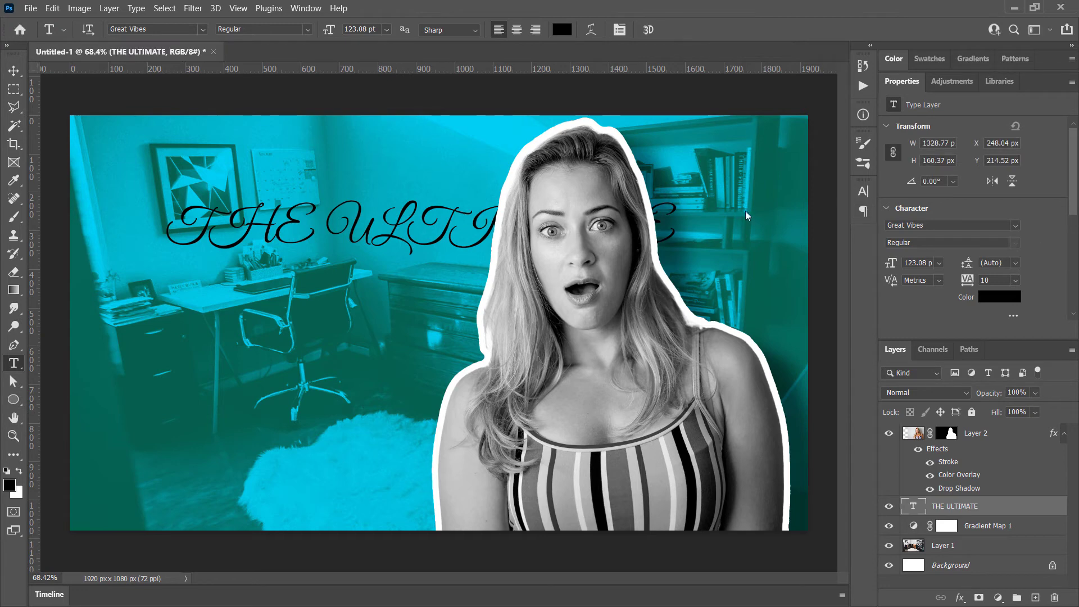
# Change the THE ULTIMATE text's font to Poppins and shift the text slightly left
pyautogui.click(155, 31)
pyautogui.write('POPP')
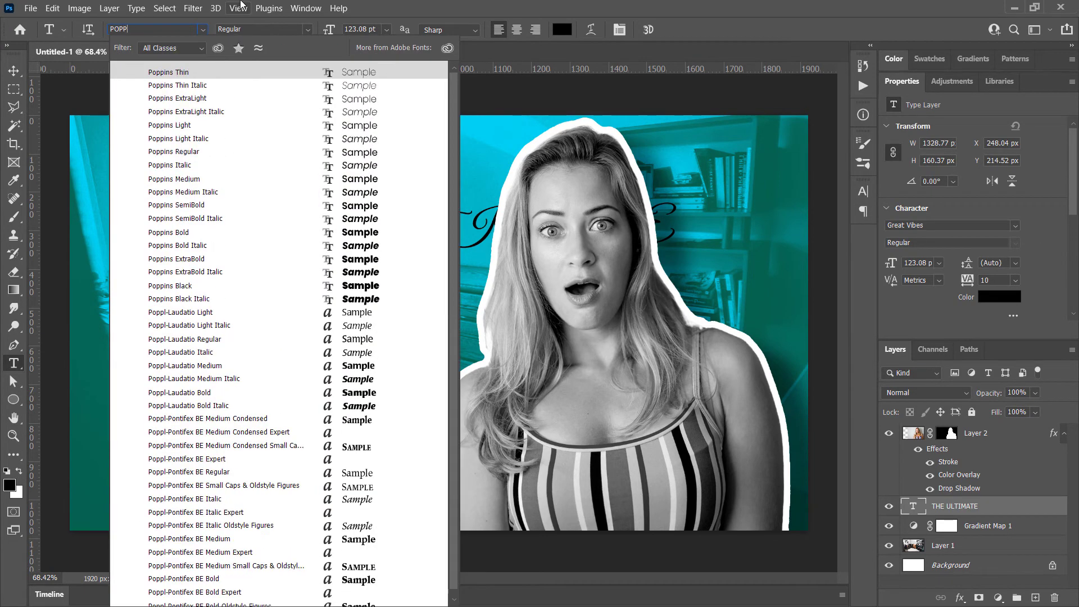
pyautogui.press('Return')
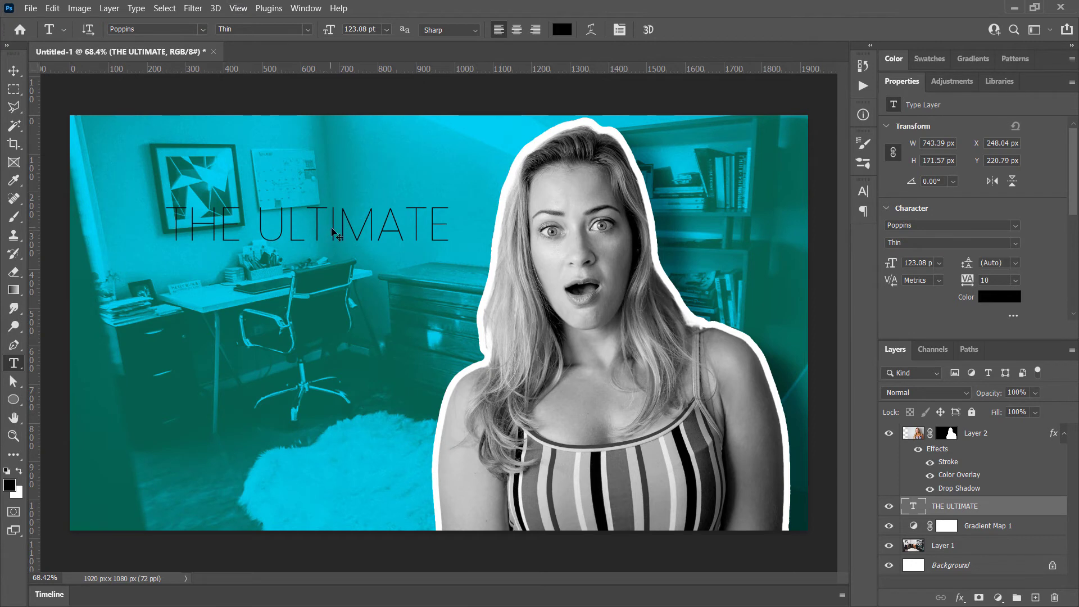
pyautogui.moveTo(335, 238); pyautogui.dragTo(310, 230)
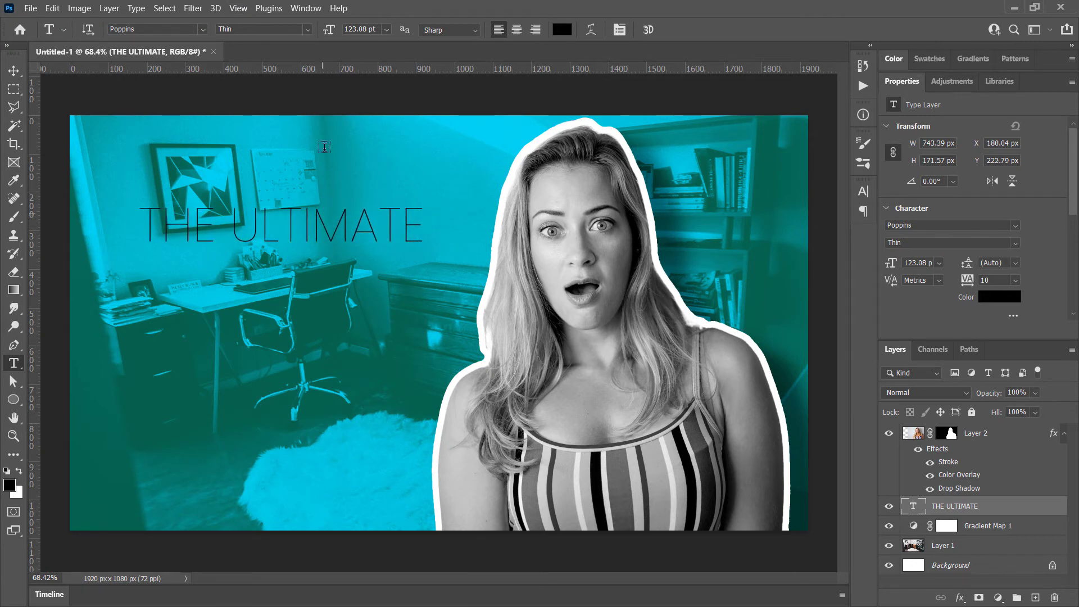
# Set the THE ULTIMATE text to SemiBold and move it up and left to about X 126, Y 179 px
pyautogui.click(202, 31)
pyautogui.click(202, 32)
pyautogui.click(138, 32)
pyautogui.click(307, 29)
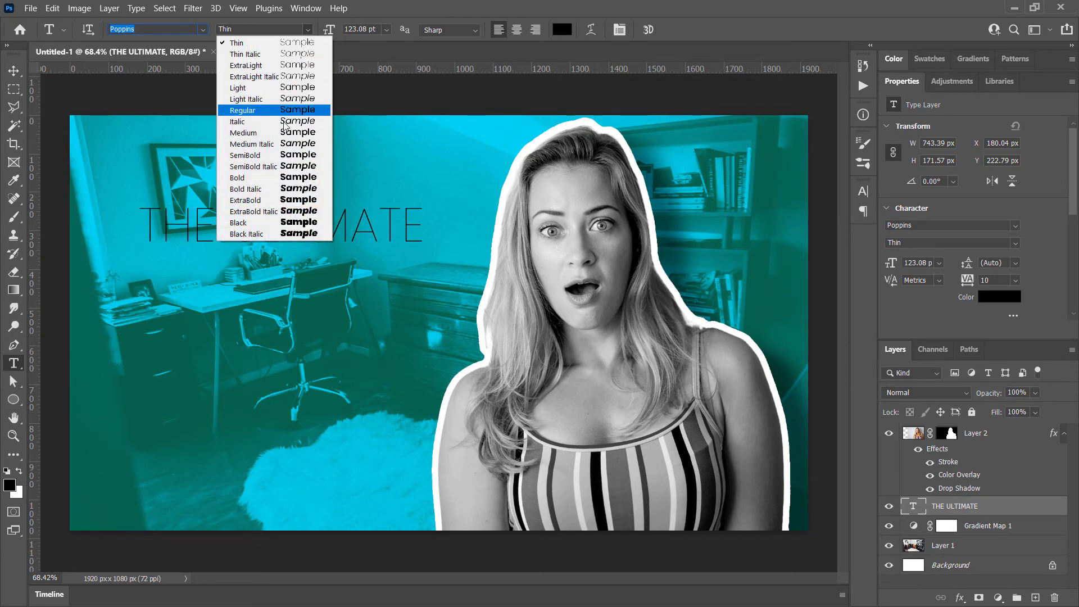
pyautogui.click(274, 155)
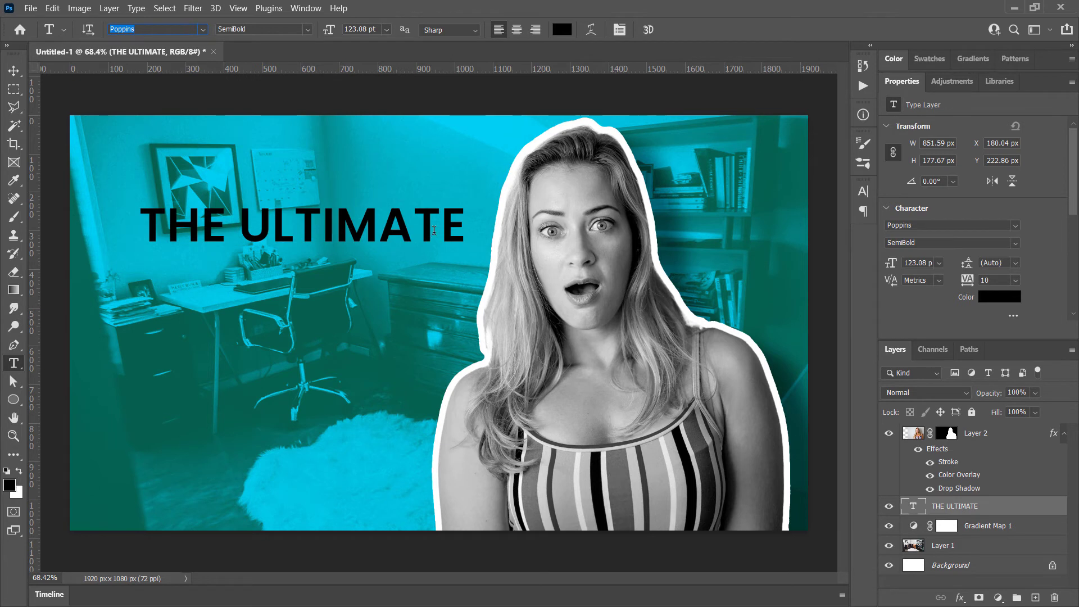
pyautogui.moveTo(411, 243); pyautogui.dragTo(390, 226)
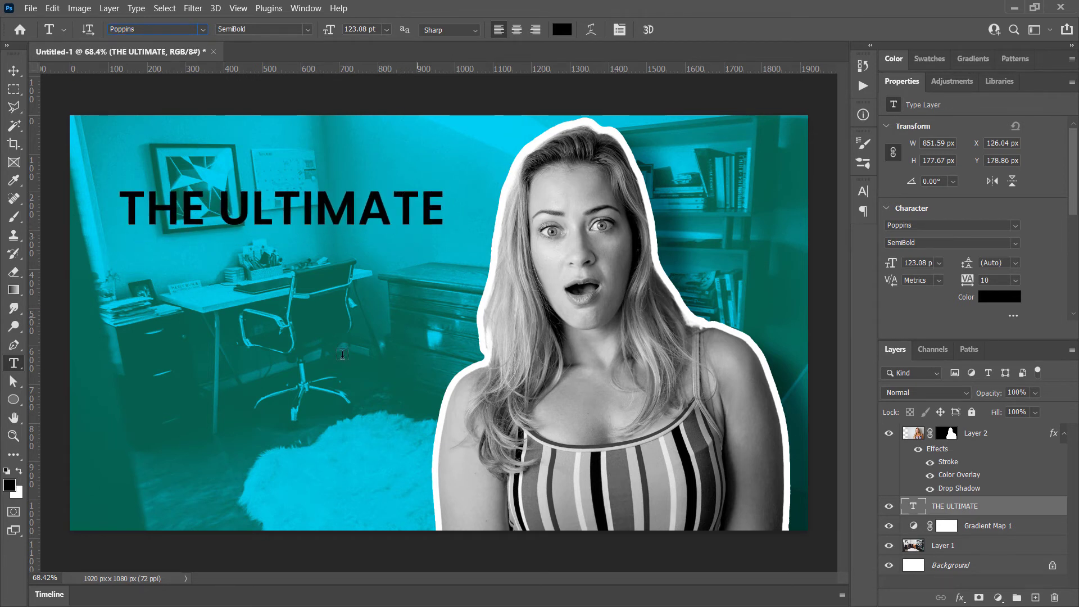
# Add a separate text layer below THE ULTIMATE with HOME and OFFICE on two lines
pyautogui.click(124, 274)
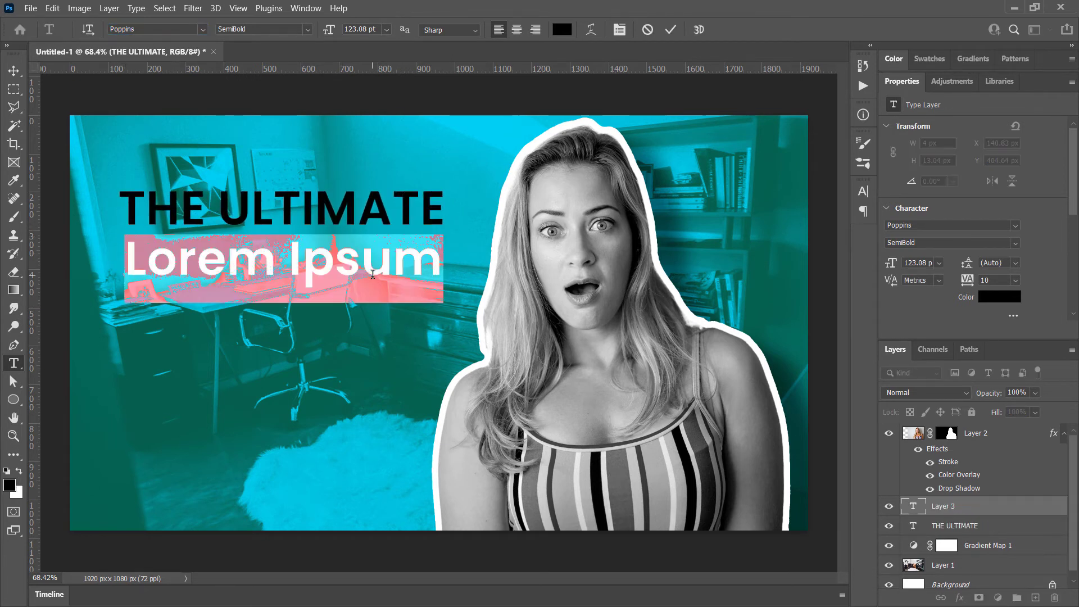
pyautogui.write('HOME')
pyautogui.press('Return')
pyautogui.write('OFFICXE')
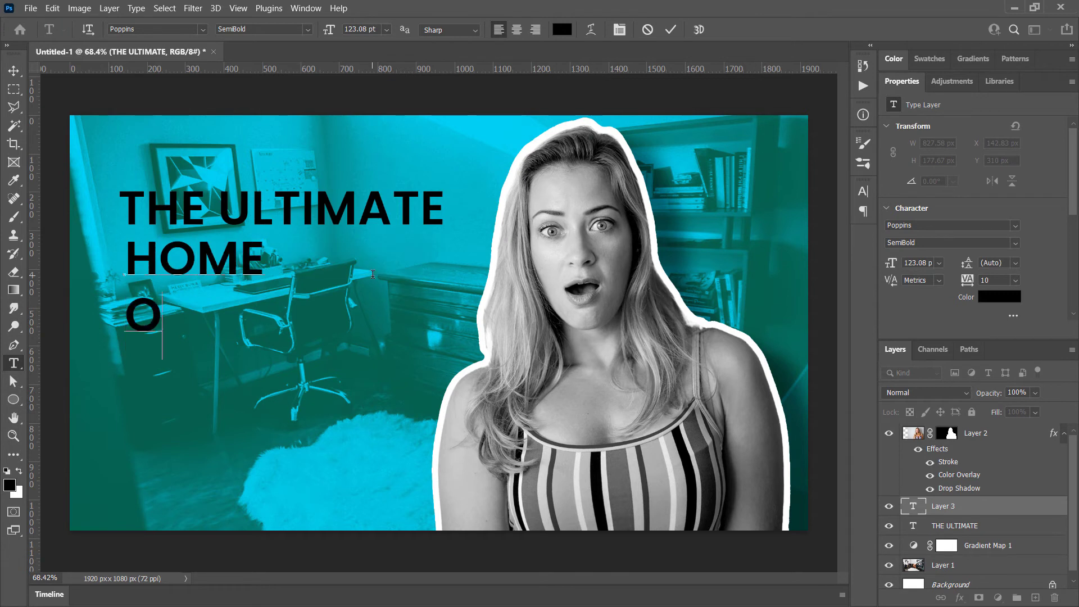
pyautogui.press('BackSpace')
pyautogui.press('BackSpace')
pyautogui.write('E')
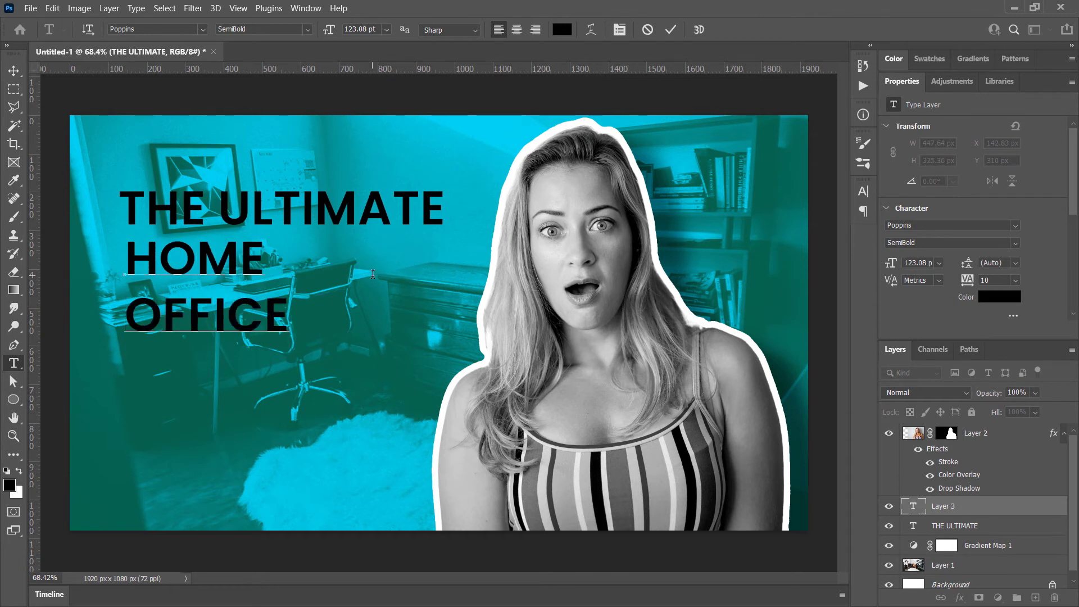
pyautogui.hotkey('ctrl', 'Return')
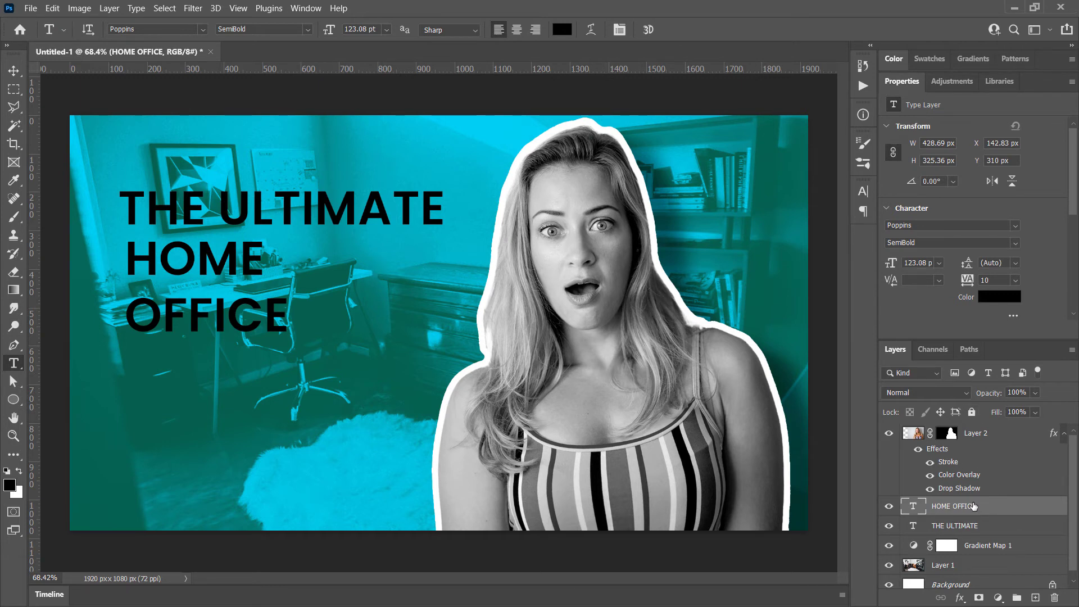
# Skew the HOME OFFICE and THE ULTIMATE layers together by about -8.7° vertically at about 95% width, so they slope upward to the right
pyautogui.keyDown('ctrl'); pyautogui.click(969, 527); pyautogui.keyUp('ctrl')
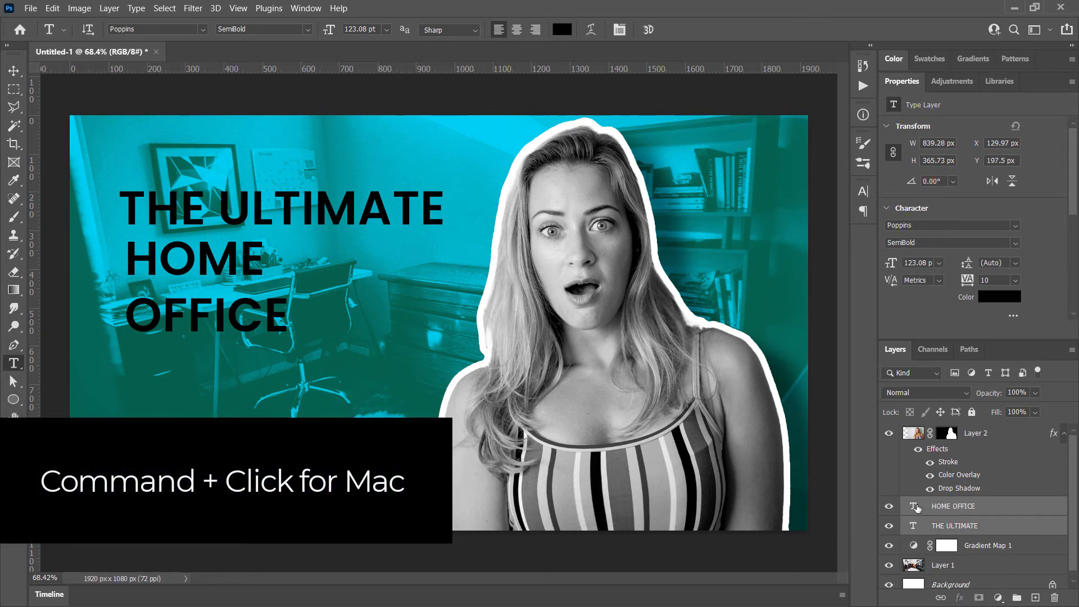
pyautogui.hotkey('ctrl', 't')
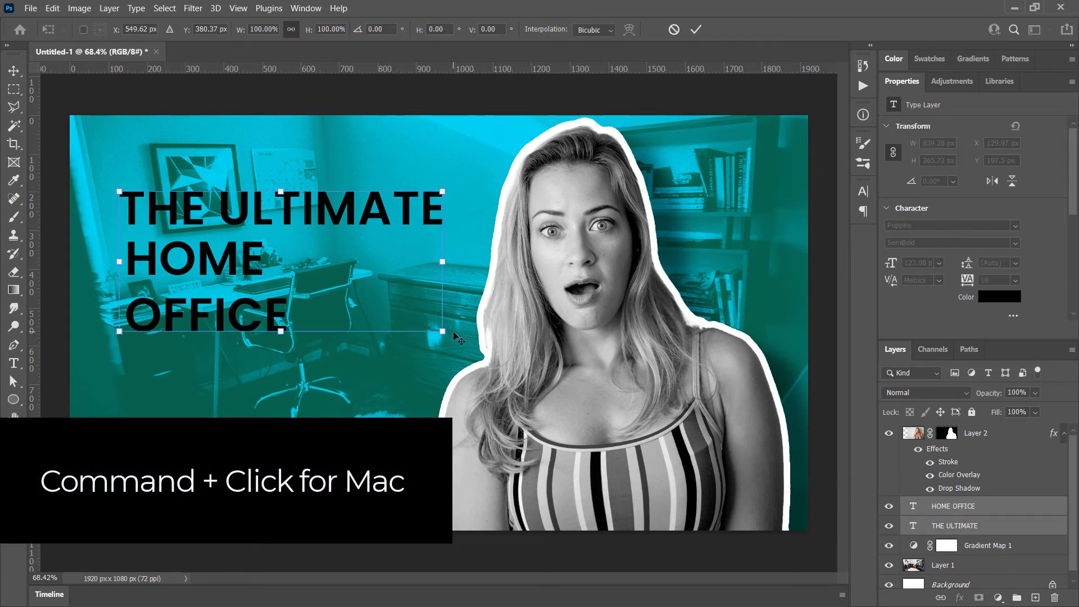
pyautogui.click(52, 8)
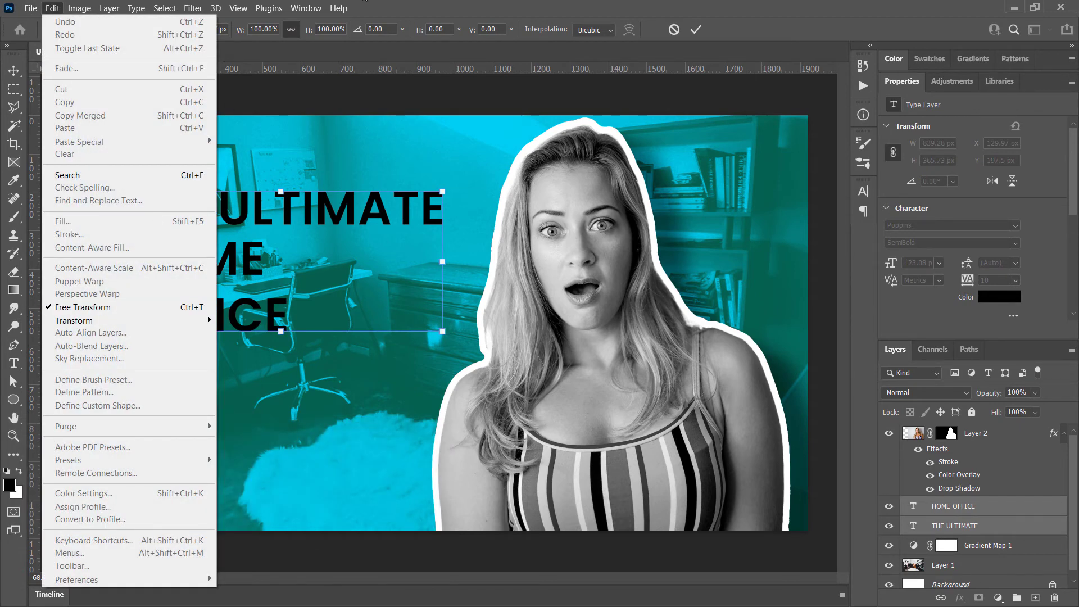
pyautogui.click(490, 185)
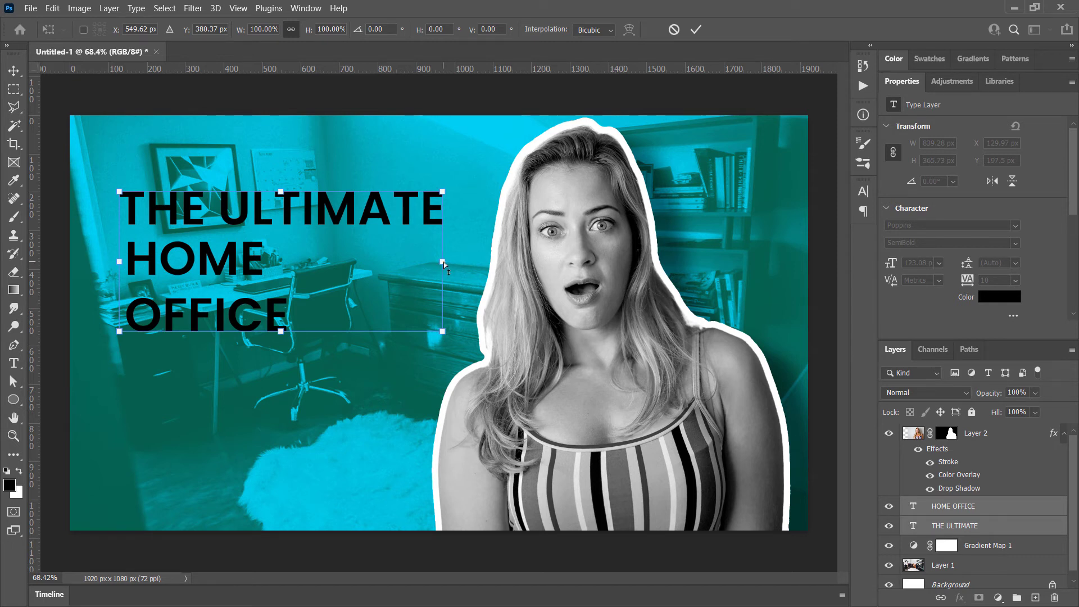
pyautogui.moveTo(444, 262); pyautogui.dragTo(432, 226)
pyautogui.moveTo(427, 218); pyautogui.dragTo(427, 214)
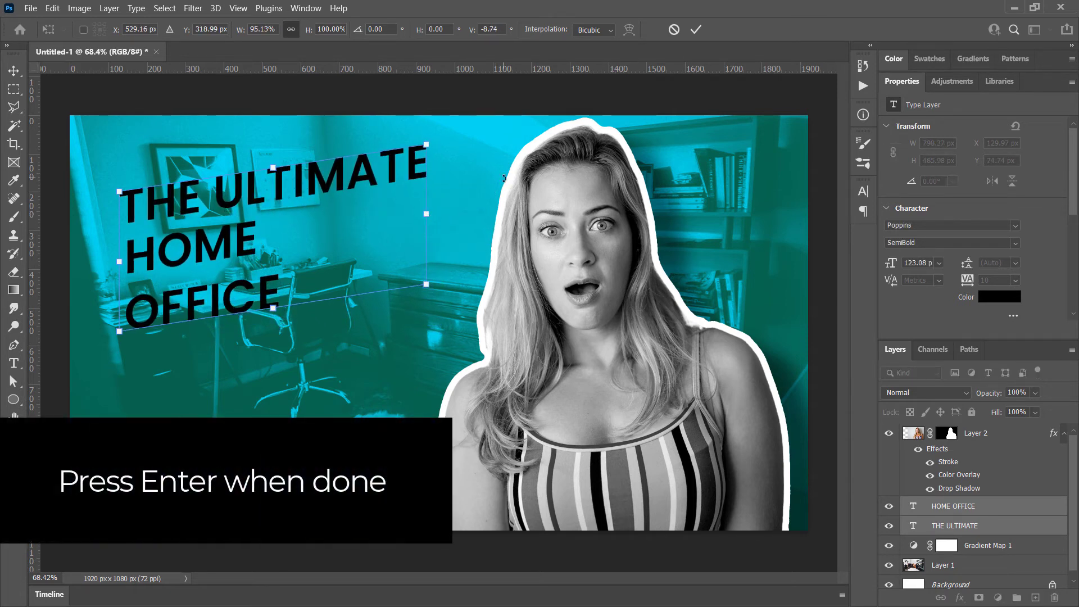
pyautogui.press('Return')
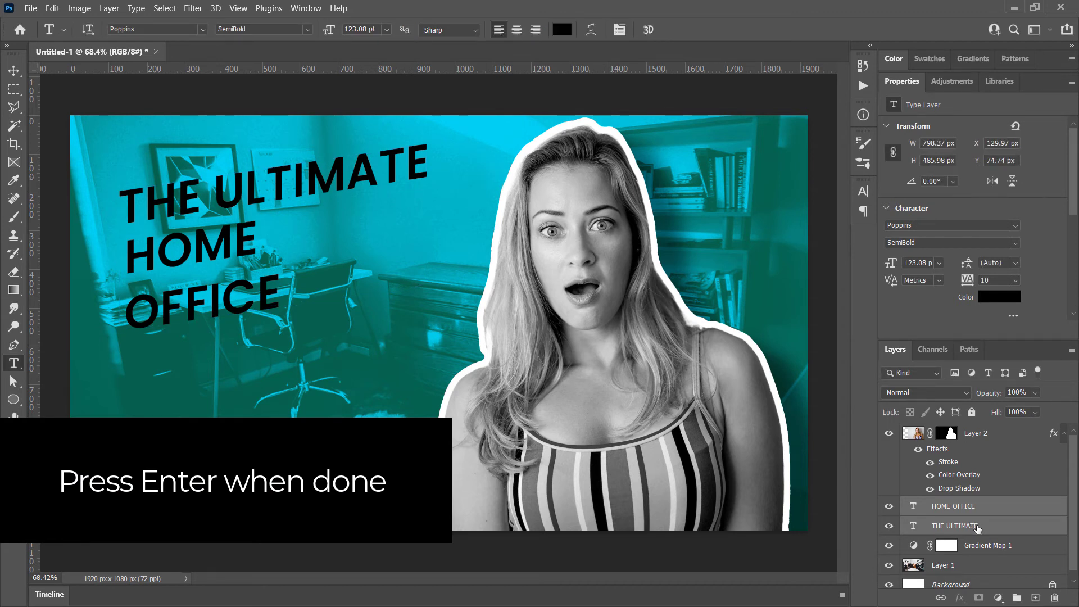
# Move THE ULTIMATE down slightly, place HOME OFFICE beneath it at about X 165, Y 341 px, and set HOME OFFICE to Black weight
pyautogui.moveTo(271, 183); pyautogui.dragTo(285, 219)
pyautogui.click(969, 508)
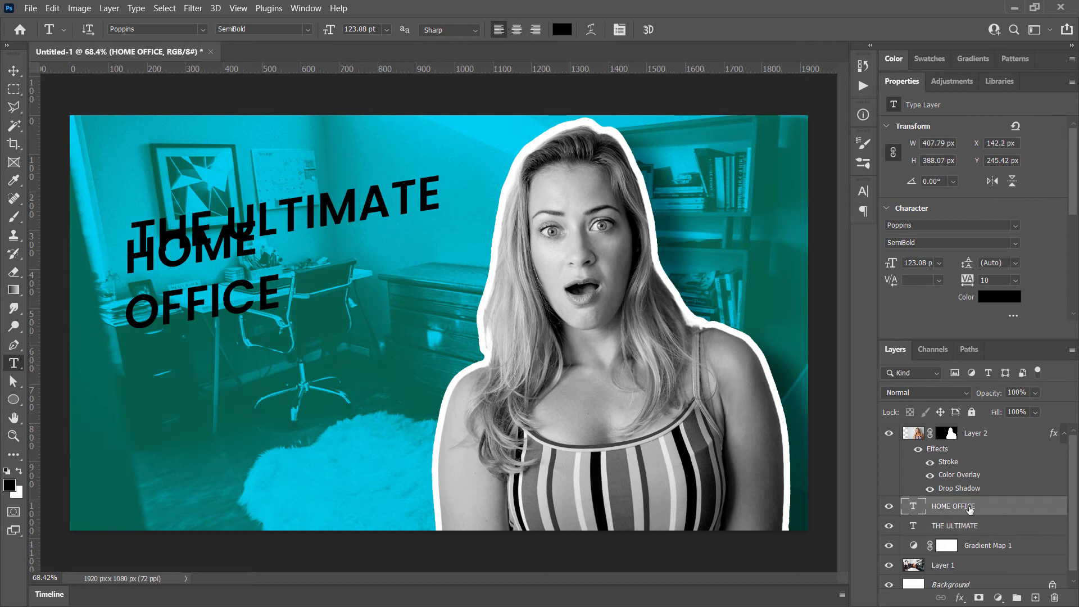
pyautogui.moveTo(223, 255); pyautogui.dragTo(231, 291)
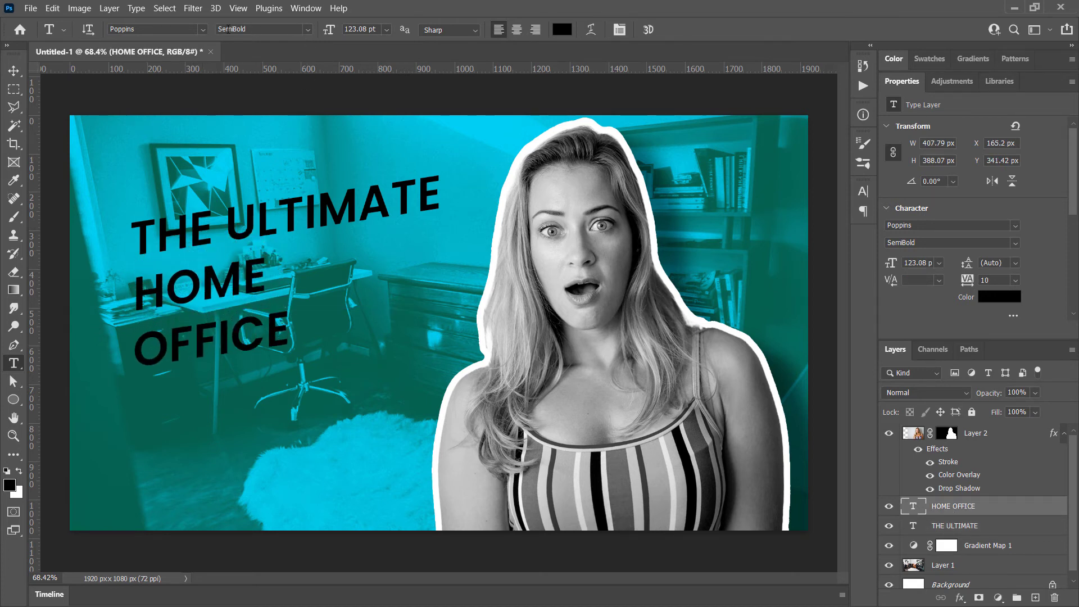
pyautogui.click(308, 31)
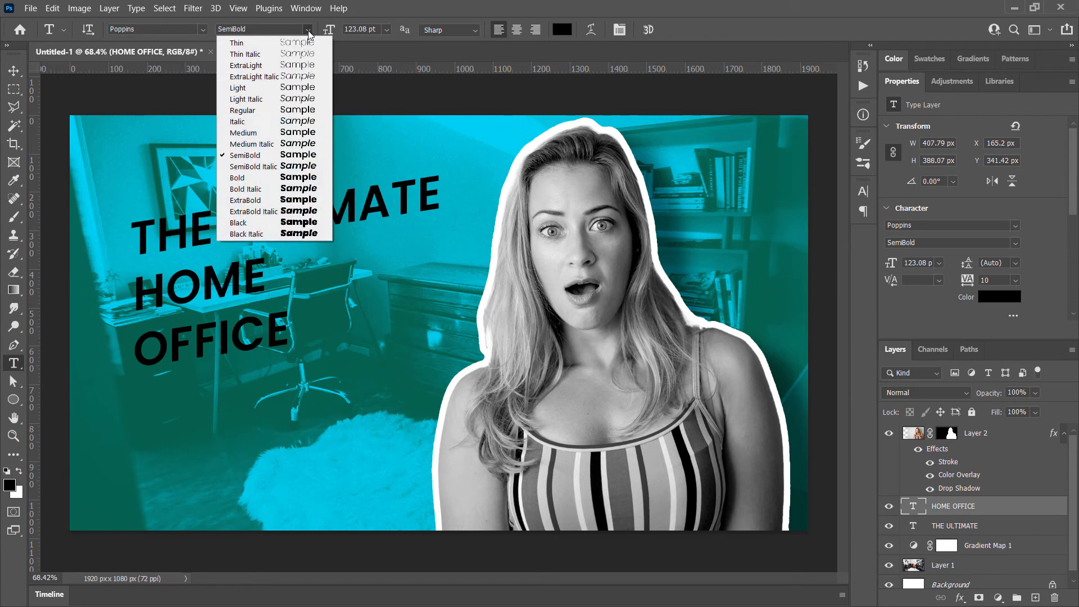
pyautogui.click(299, 225)
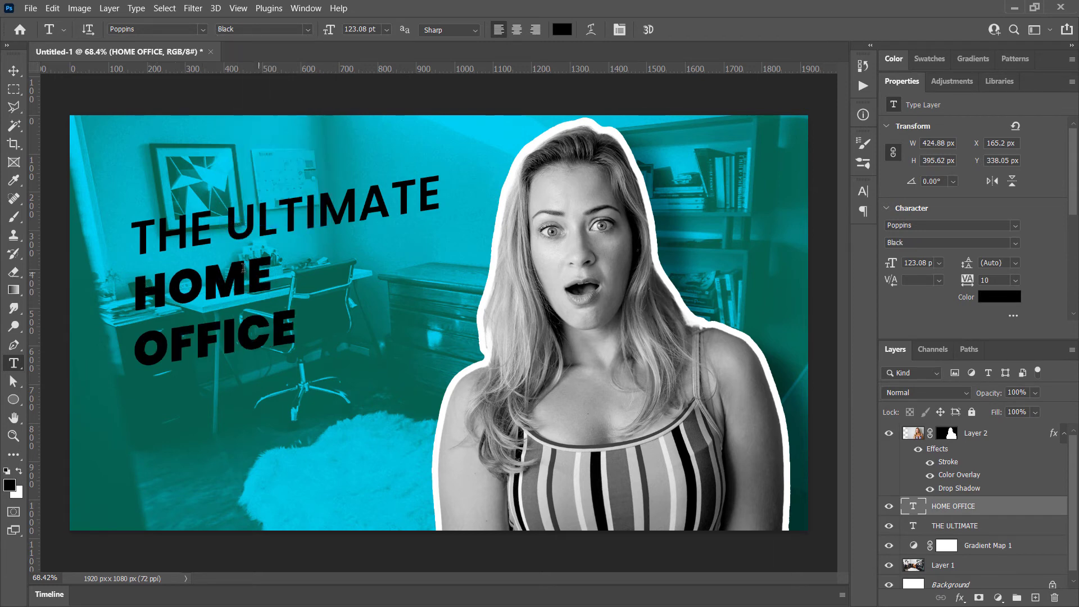
# Set the HOME OFFICE text colour to white (ffffff)
pyautogui.click(561, 30)
pyautogui.write('ffffff')
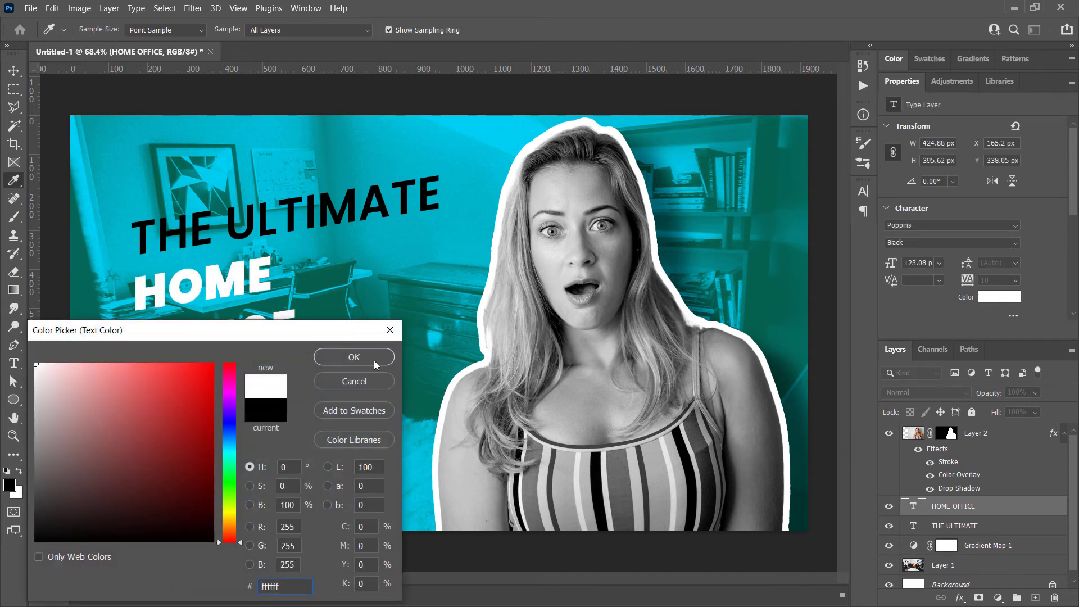
pyautogui.click(375, 363)
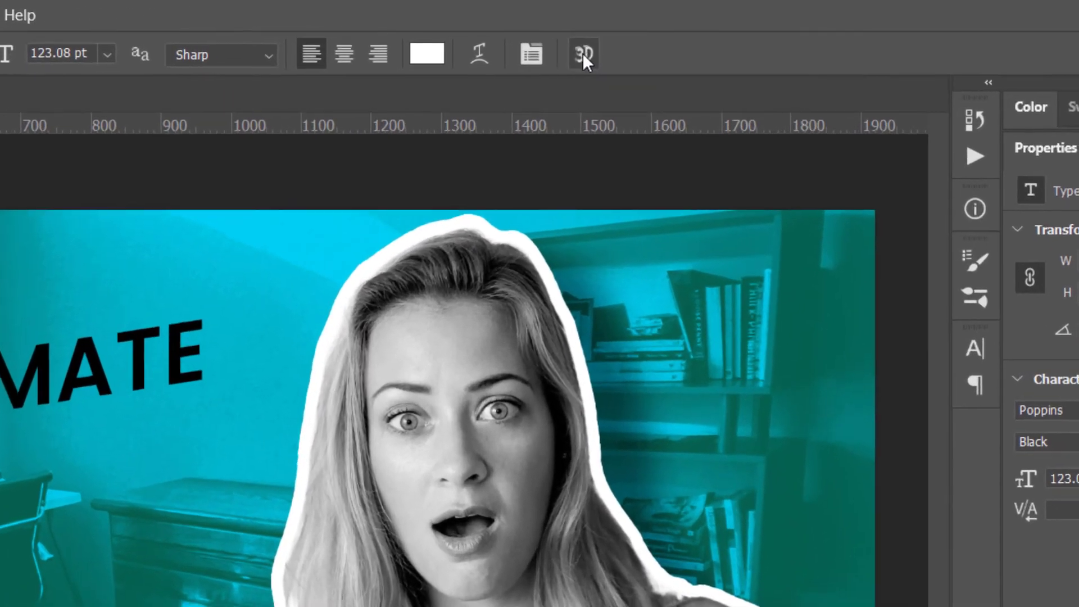
# Tighten the line spacing of the HOME OFFICE text by setting its leading to 105 pt
pyautogui.click(533, 49)
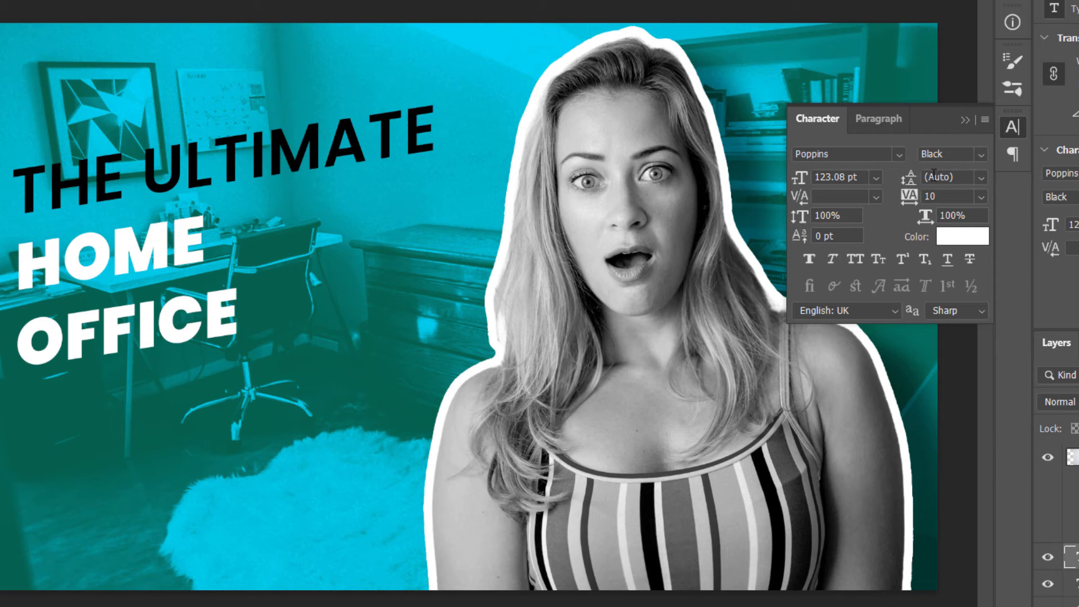
pyautogui.moveTo(817, 178); pyautogui.dragTo(859, 177)
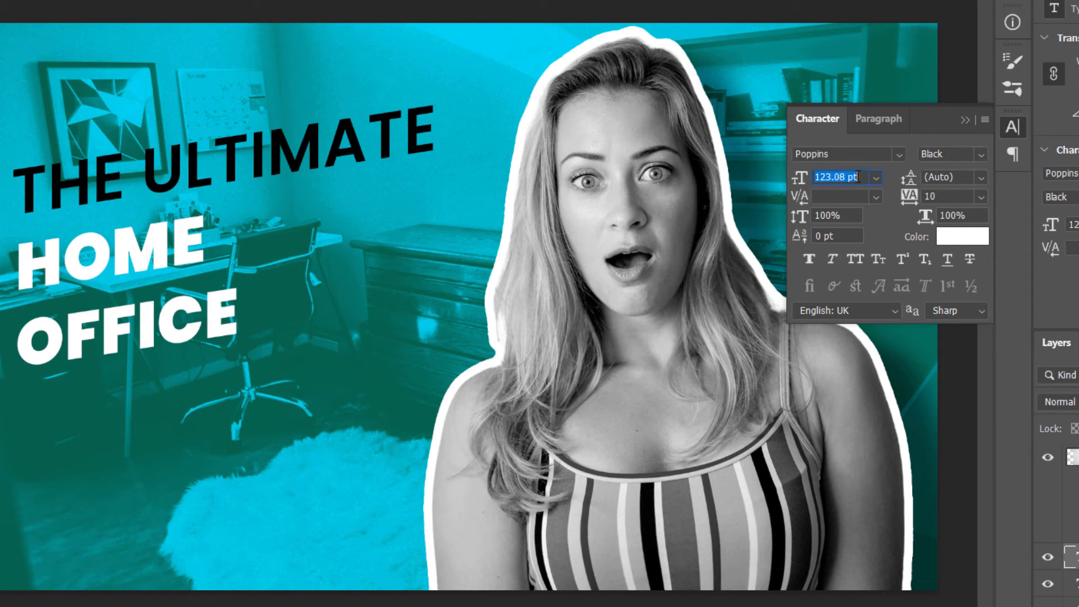
pyautogui.click(949, 178)
pyautogui.write('123')
pyautogui.click(938, 197)
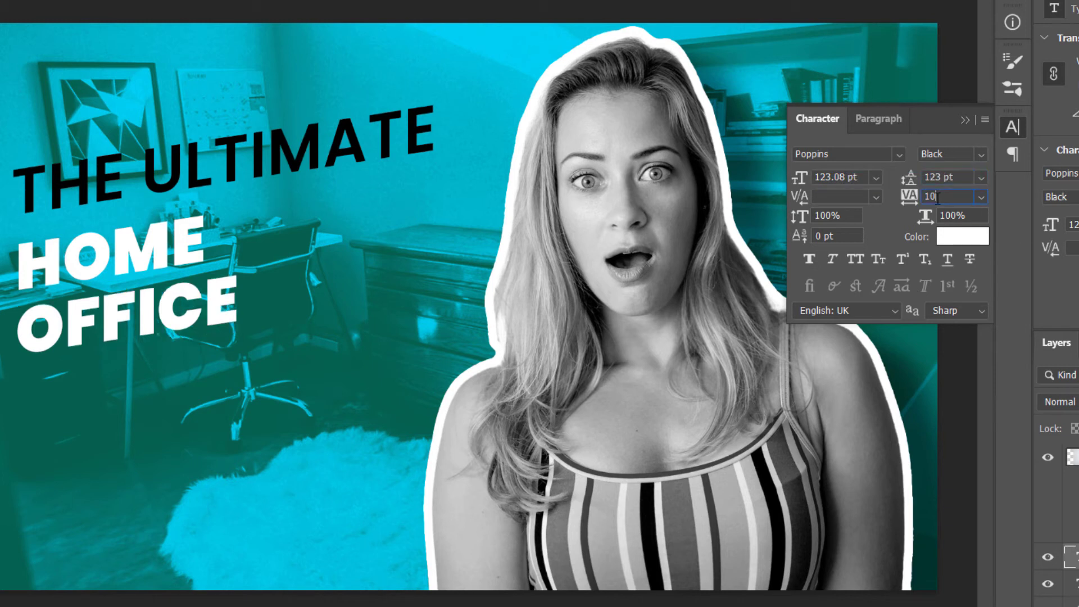
pyautogui.click(961, 176)
pyautogui.write('110')
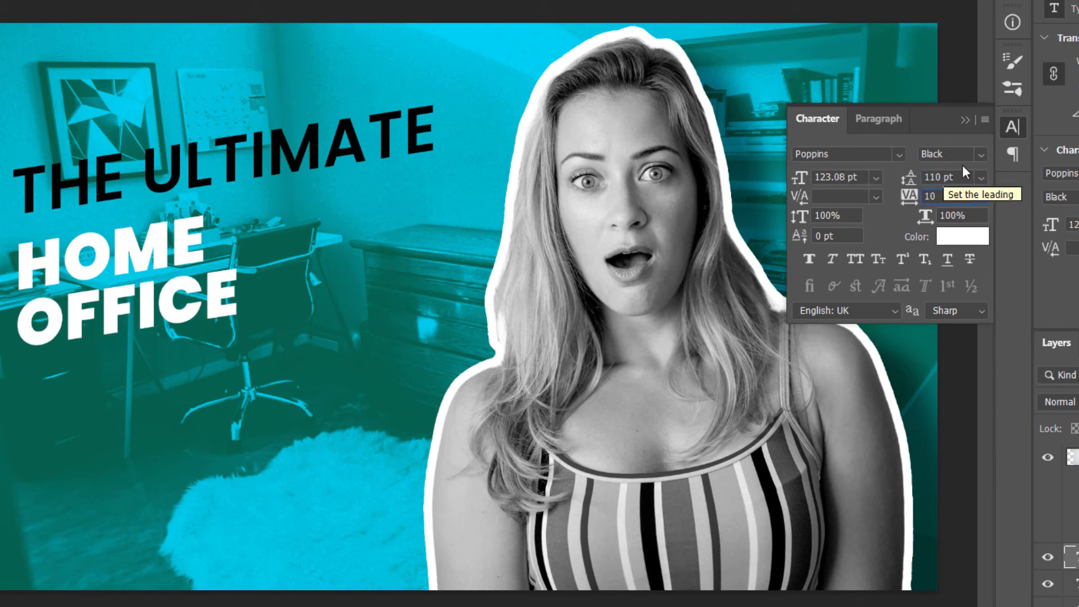
pyautogui.click(950, 177)
pyautogui.write('105')
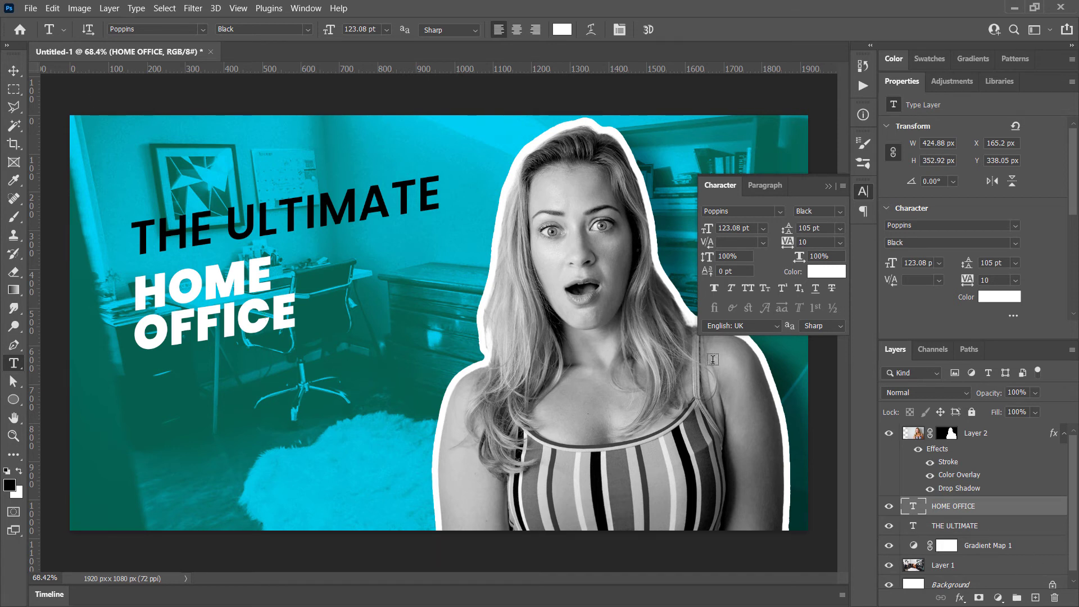
pyautogui.click(829, 187)
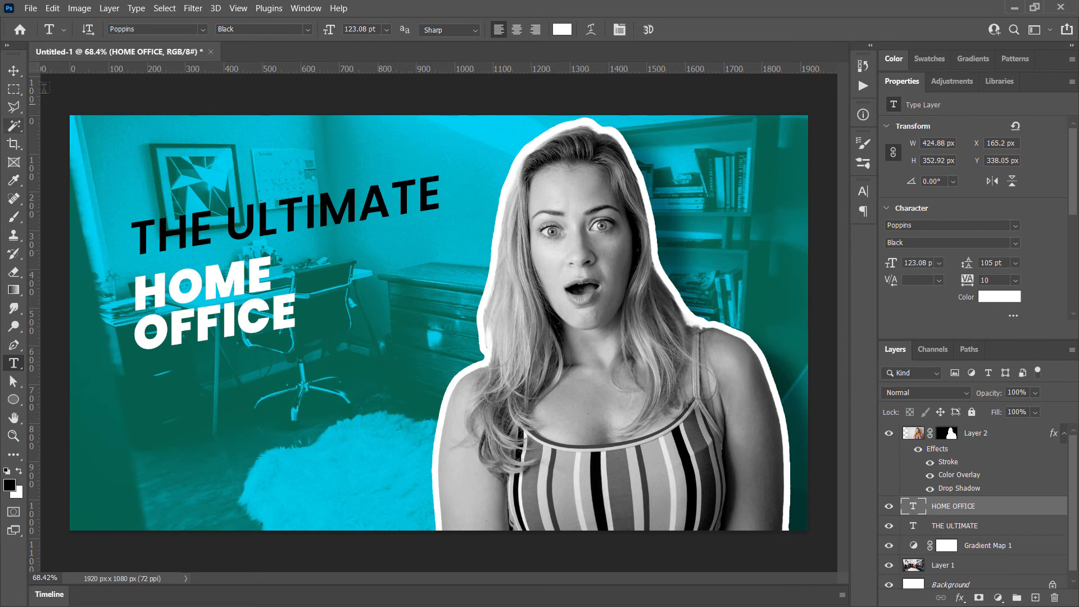
# Scale the HOME OFFICE text to about 205% and place it below THE ULTIMATE at about X 109, Y 251 px
pyautogui.click(53, 8)
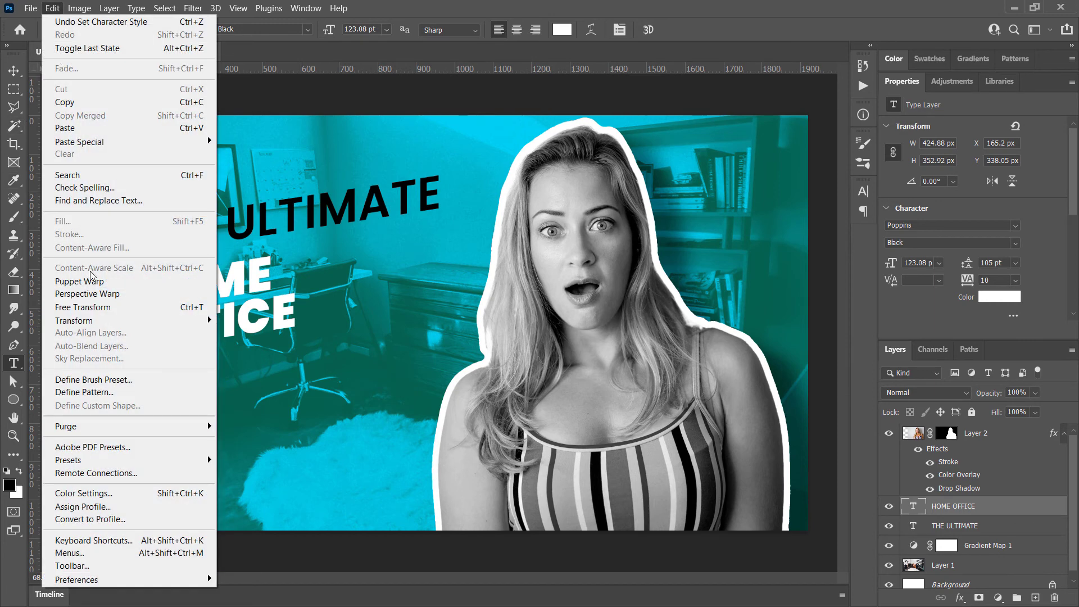
pyautogui.click(98, 307)
pyautogui.moveTo(298, 397); pyautogui.dragTo(436, 488)
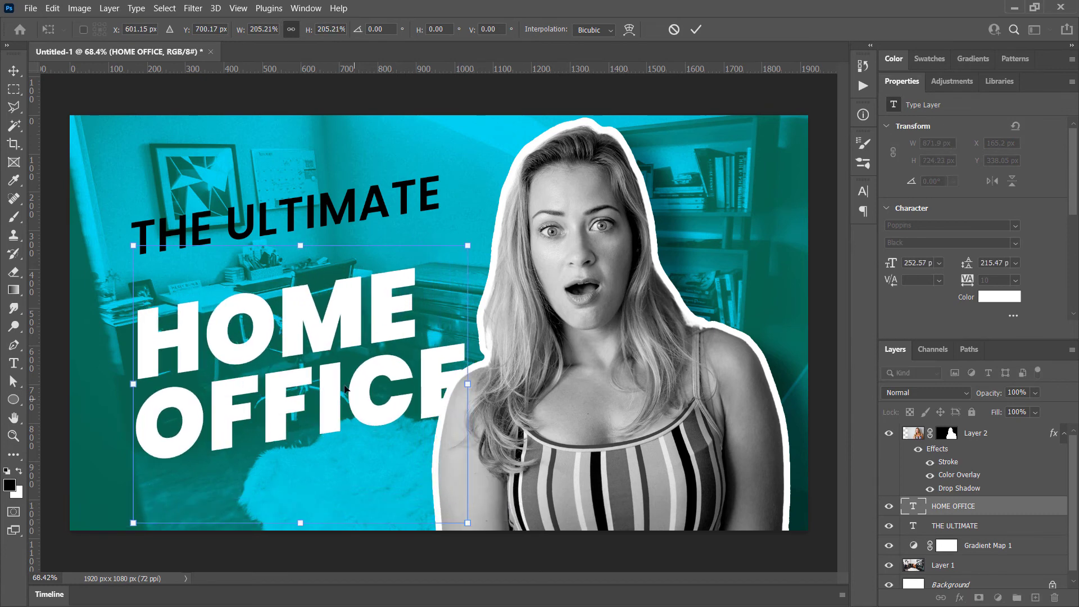
pyautogui.moveTo(367, 402); pyautogui.dragTo(342, 374)
pyautogui.press('Return')
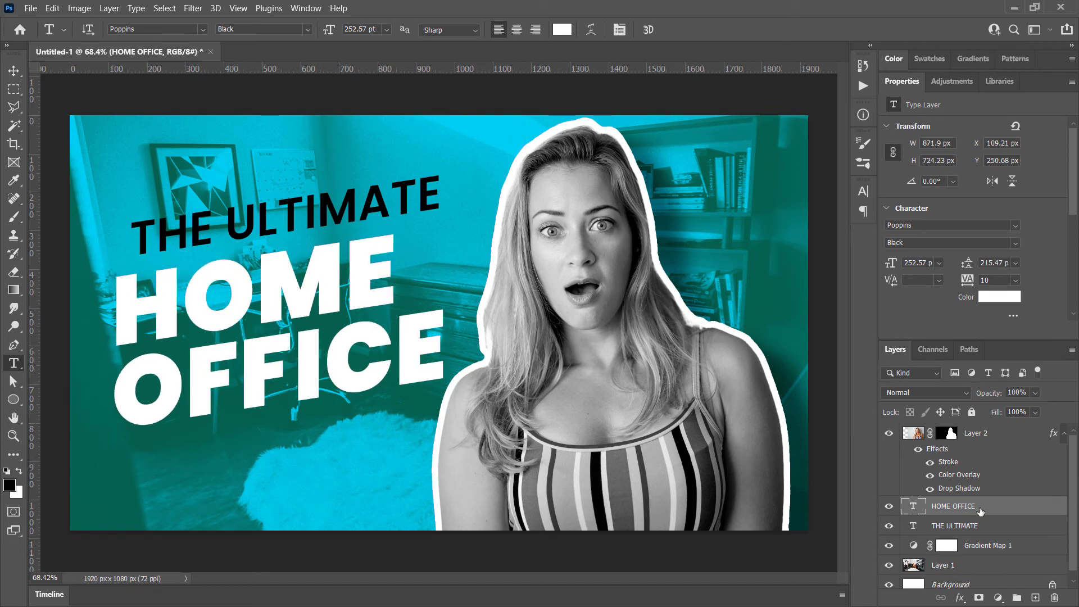
# Add a black drop shadow to HOME OFFICE with 49% opacity, 149° angle, 8 px distance, 17% spread and 62 px size
pyautogui.doubleClick(1028, 509)
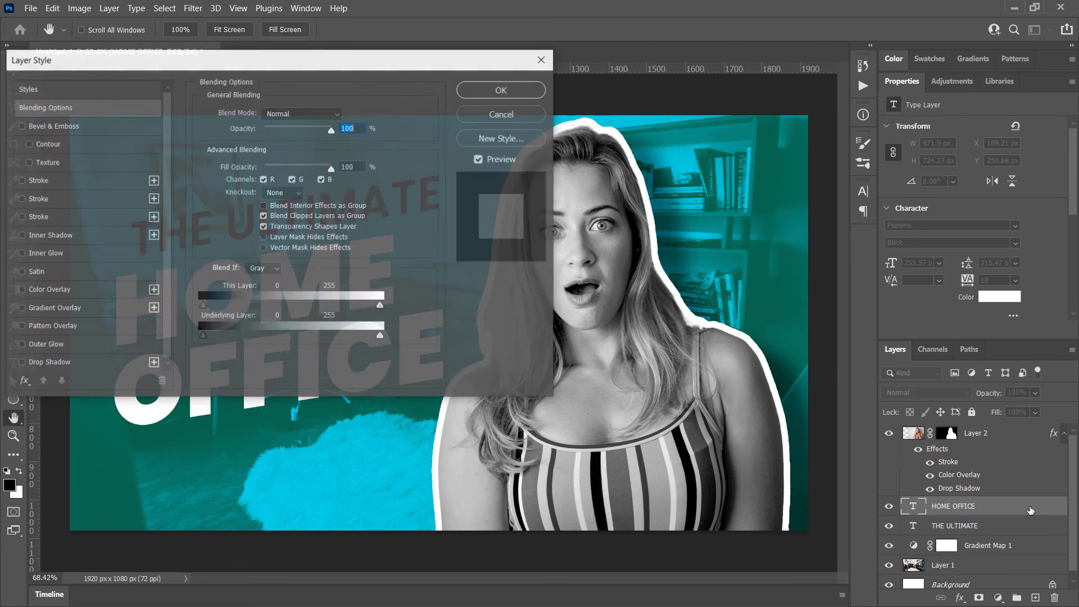
pyautogui.moveTo(298, 54); pyautogui.dragTo(777, 121)
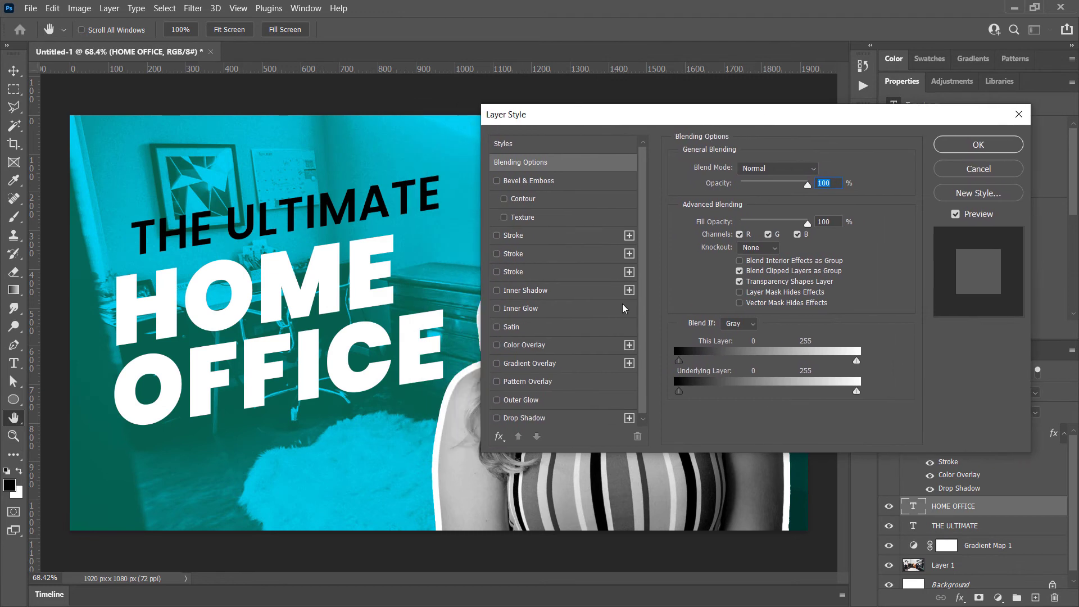
pyautogui.click(524, 417)
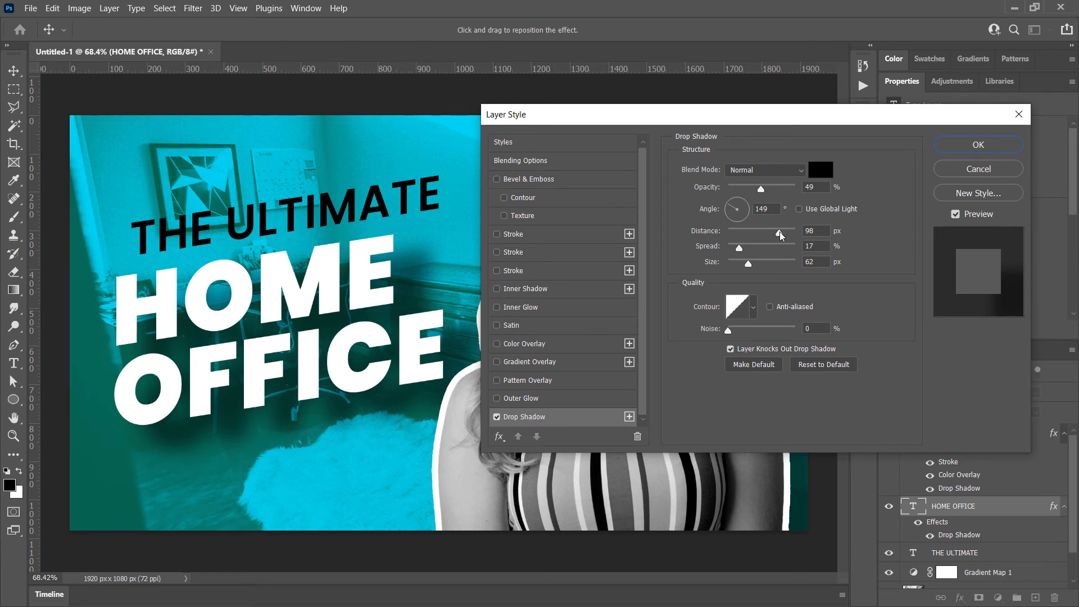
pyautogui.moveTo(779, 233); pyautogui.dragTo(733, 232)
pyautogui.click(1003, 146)
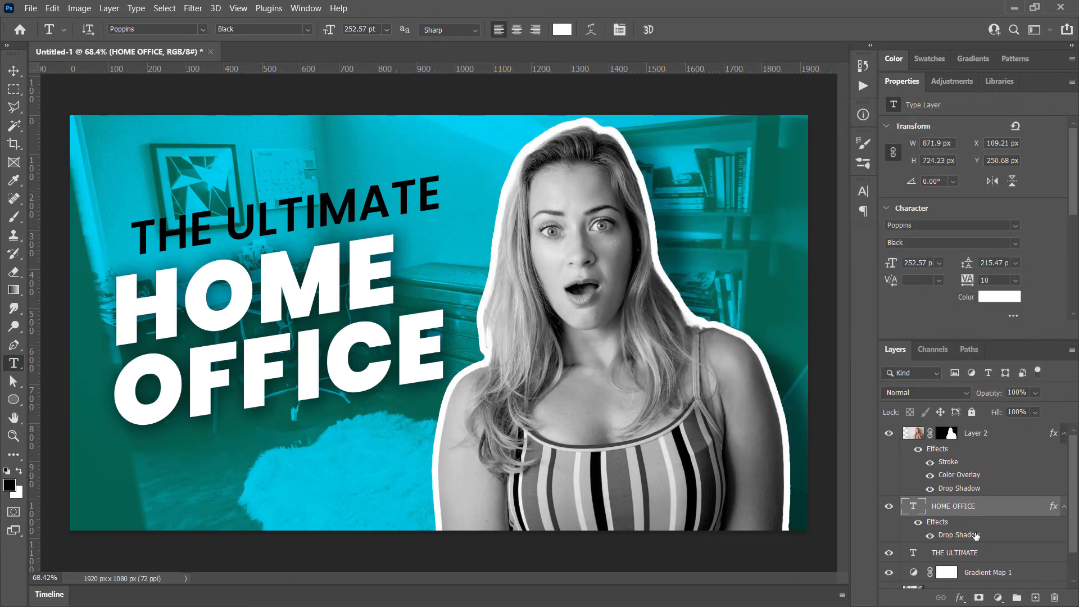
# Move THE ULTIMATE to about X 97, Y 153 px and give it a white 3 px outside stroke
pyautogui.click(978, 554)
pyautogui.moveTo(343, 222); pyautogui.dragTo(320, 226)
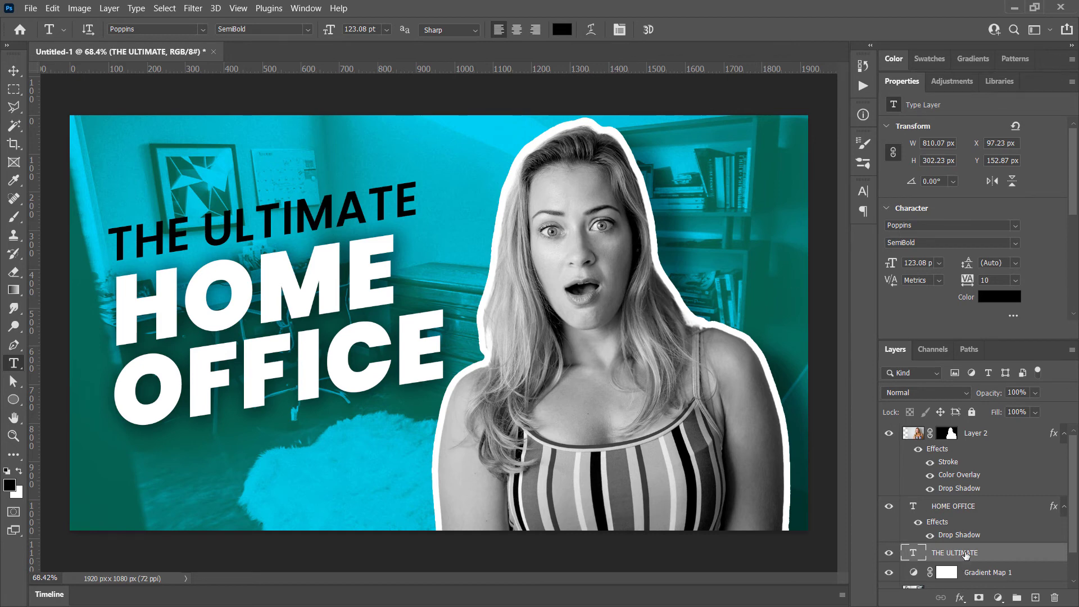
pyautogui.doubleClick(1053, 552)
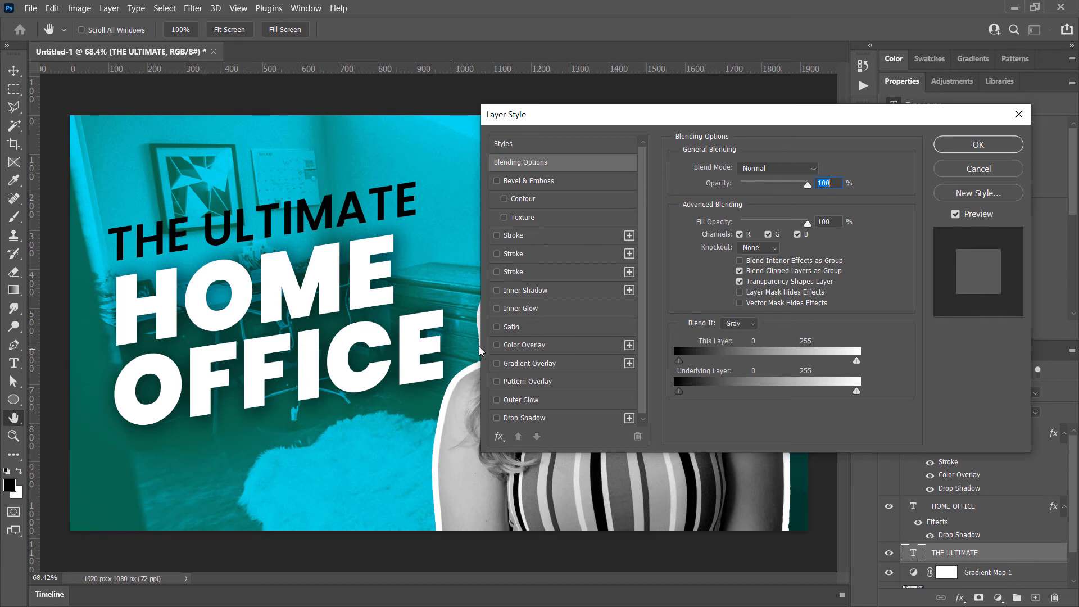
pyautogui.scroll(-1, 526, 314)
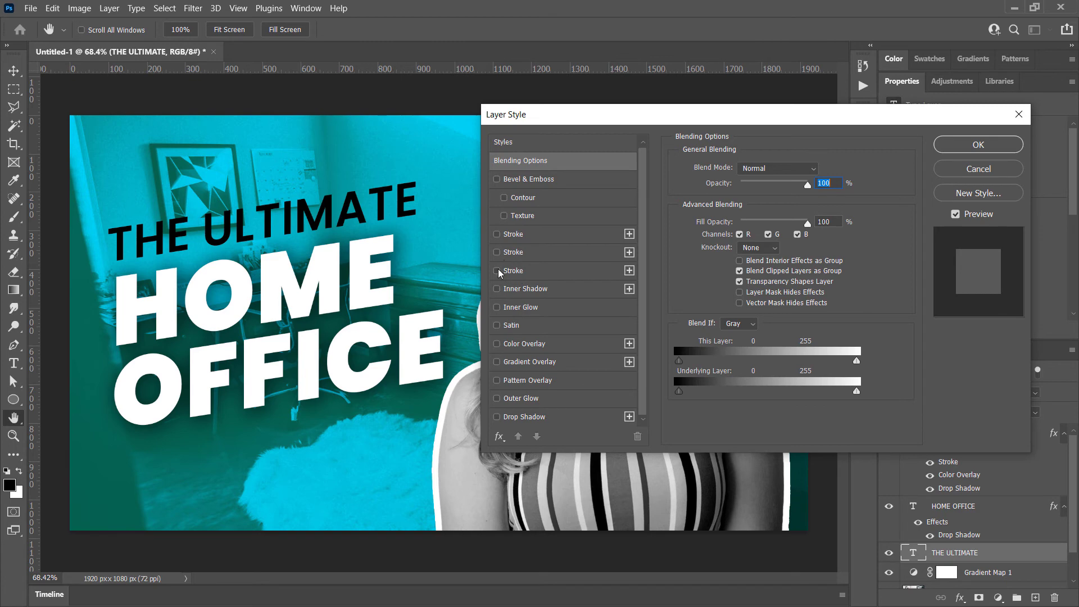
pyautogui.click(497, 235)
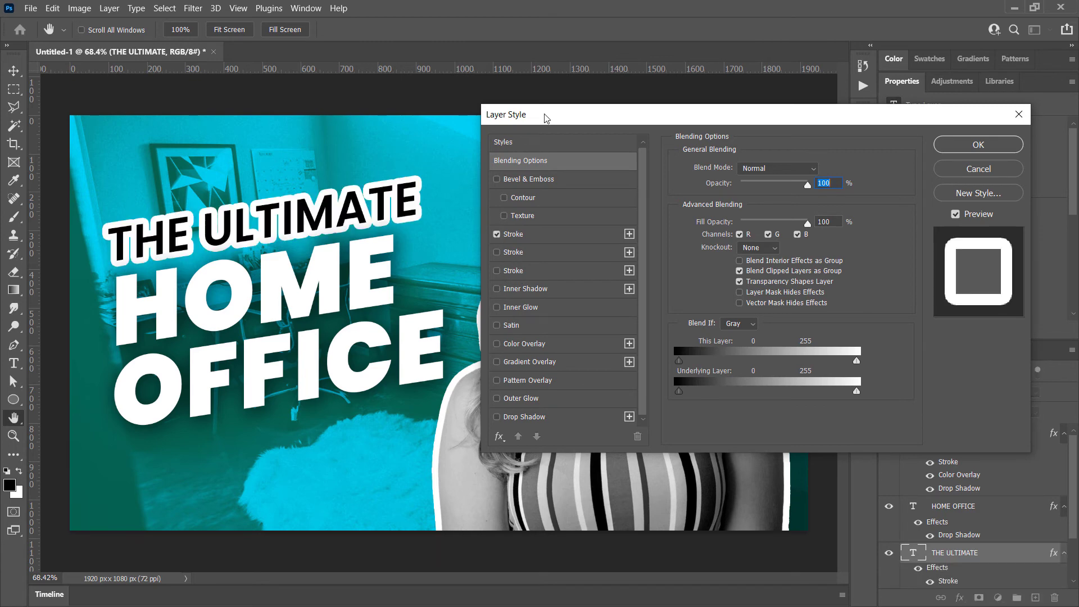
pyautogui.moveTo(549, 118)
pyautogui.mouseDown()
pyautogui.moveTo(785, 352)
pyautogui.moveTo(632, 123)
pyautogui.moveTo(642, 147)
pyautogui.mouseUp()
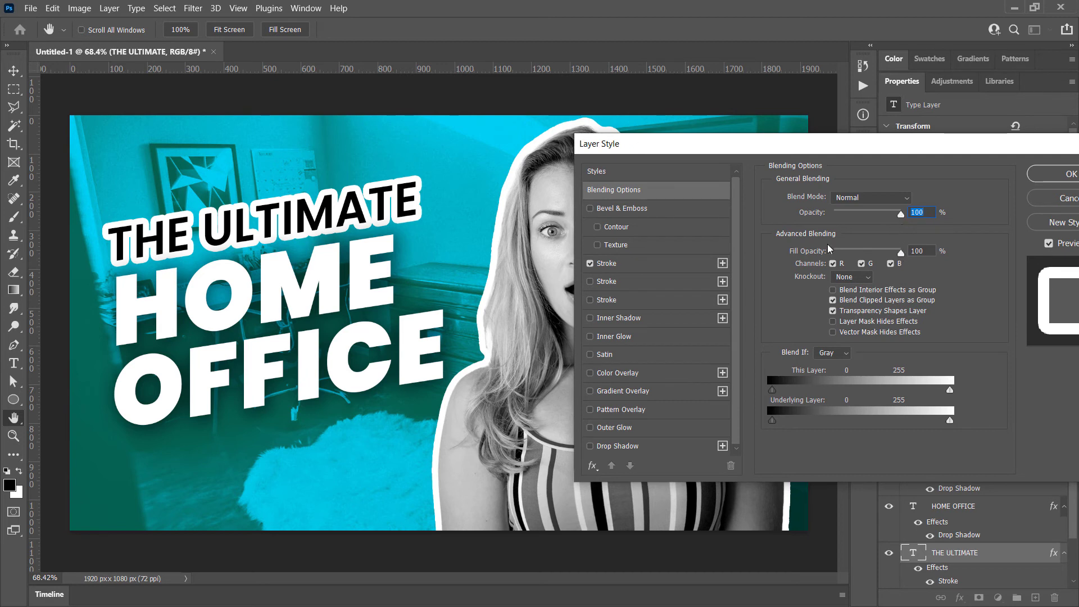
pyautogui.click(632, 266)
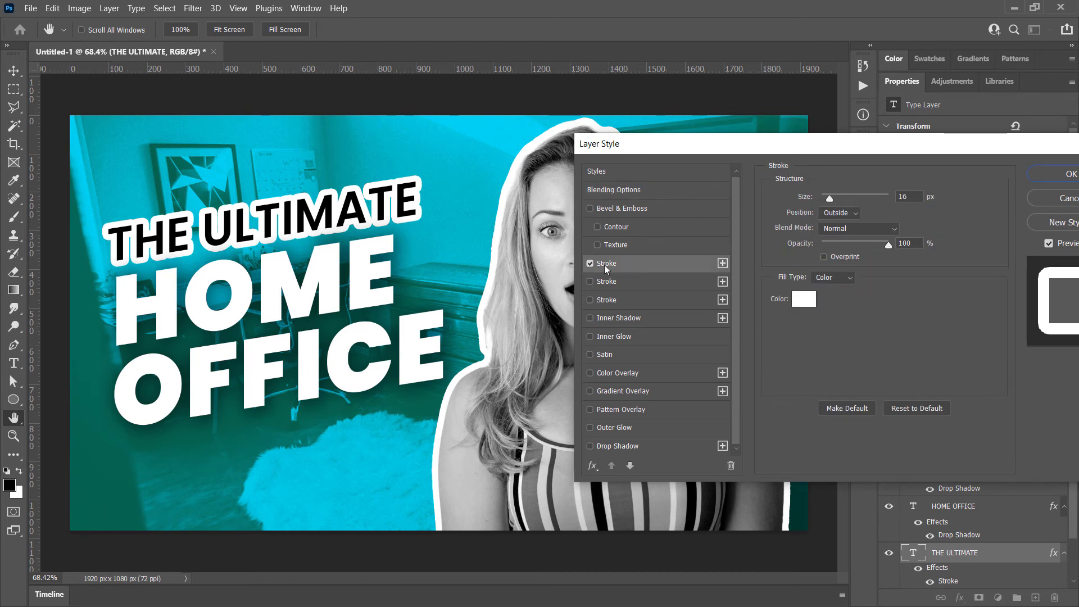
pyautogui.moveTo(831, 200); pyautogui.dragTo(821, 197)
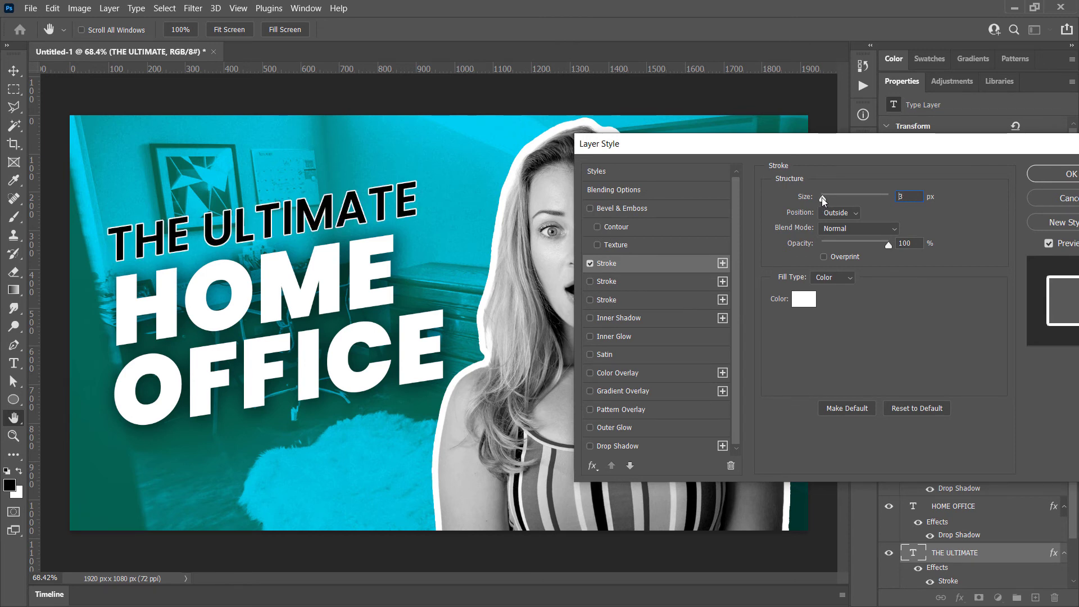
# Add a white Normal-mode drop shadow to THE ULTIMATE with 49% opacity, 12 px distance, 17% spread and 18 px size
pyautogui.click(622, 446)
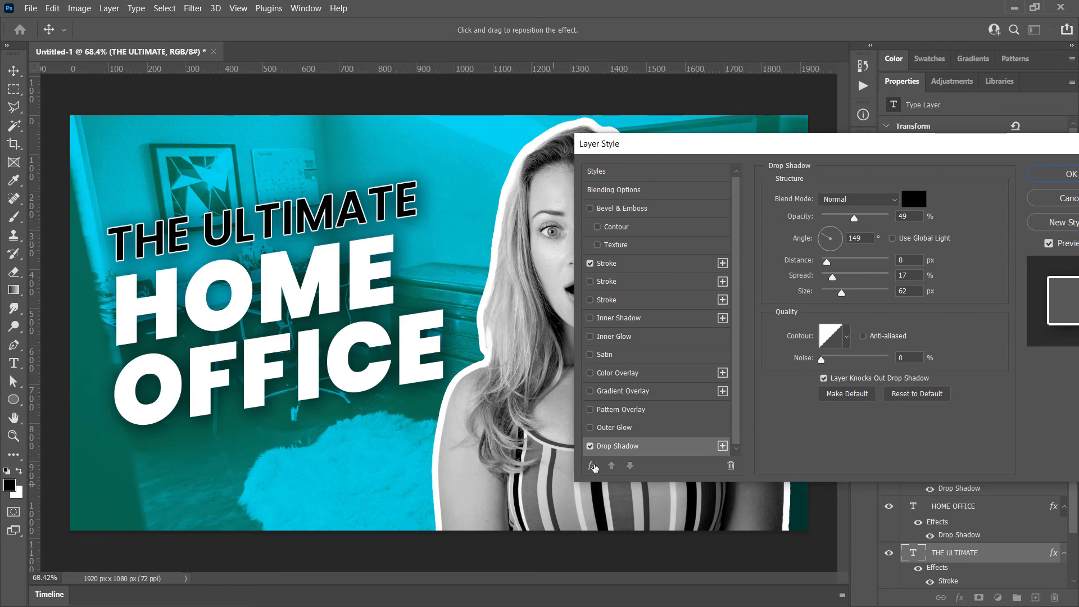
pyautogui.click(824, 200)
pyautogui.click(840, 201)
pyautogui.click(840, 200)
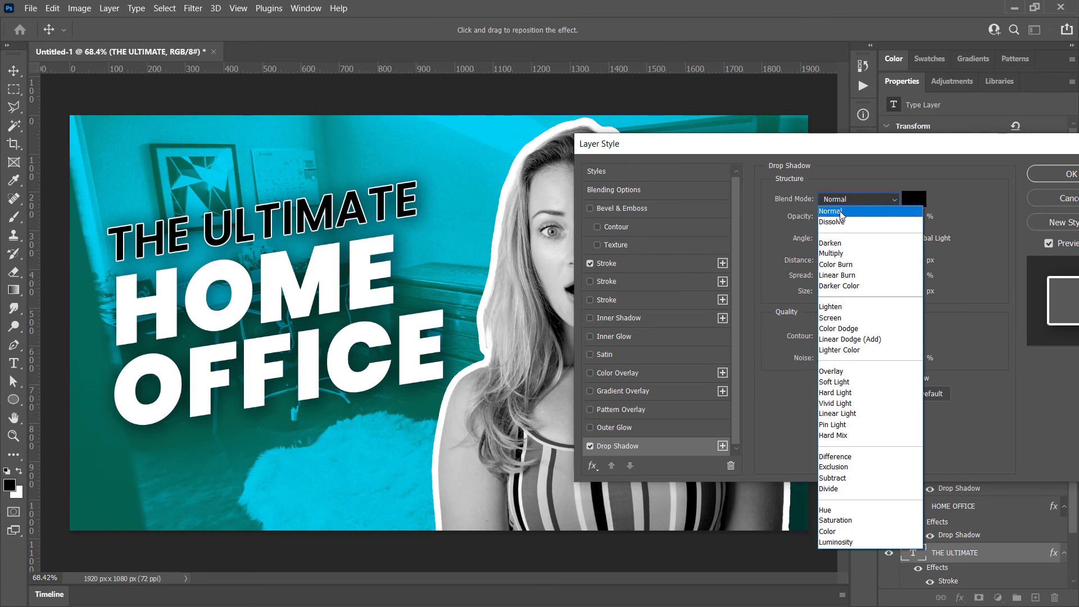
pyautogui.click(840, 211)
pyautogui.click(912, 201)
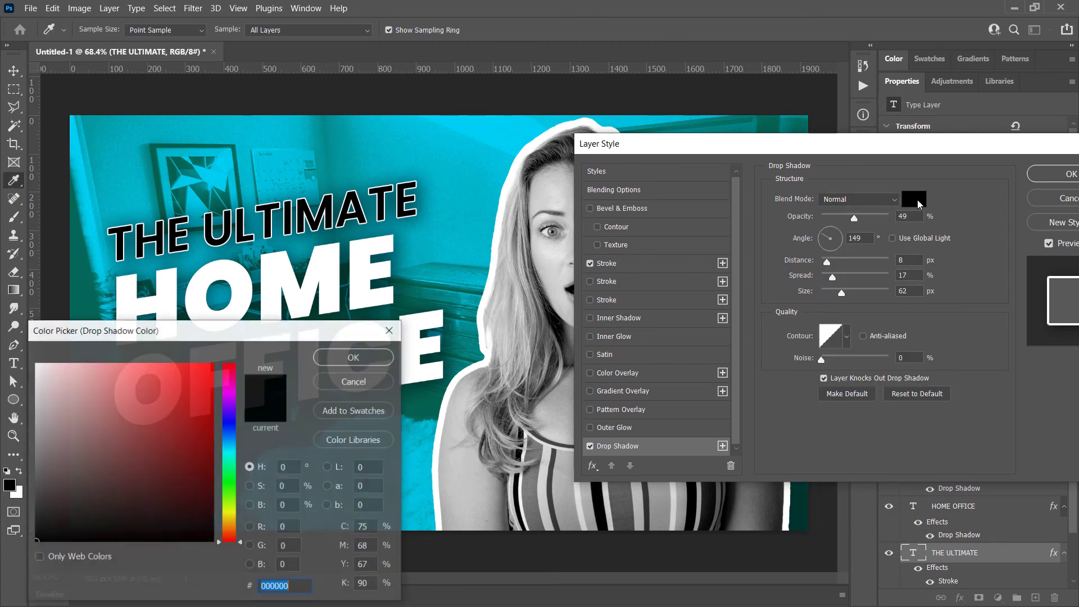
pyautogui.moveTo(50, 414); pyautogui.dragTo(37, 364)
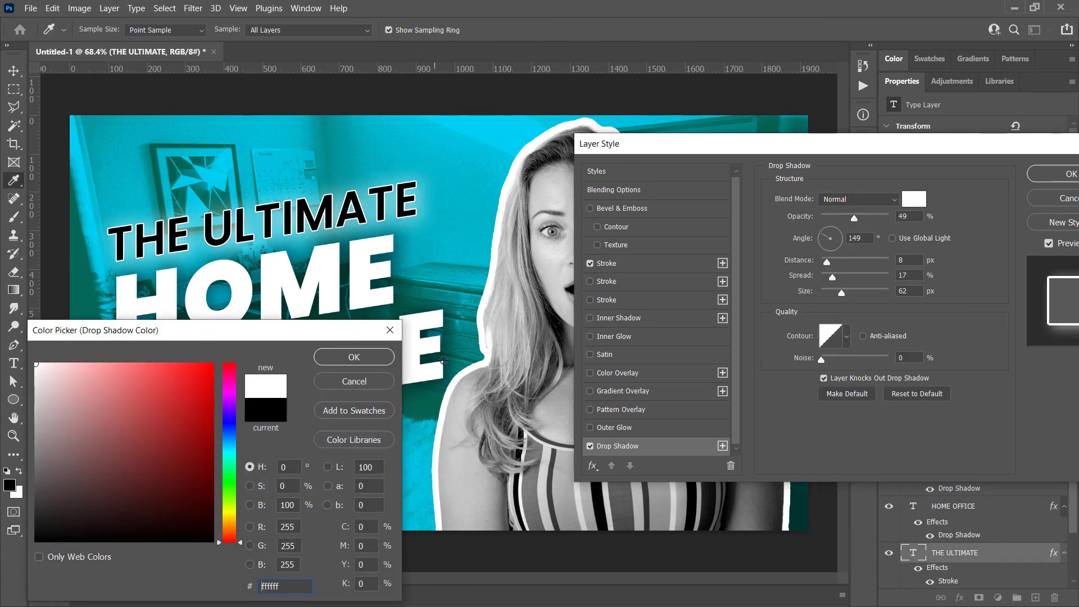
pyautogui.click(354, 358)
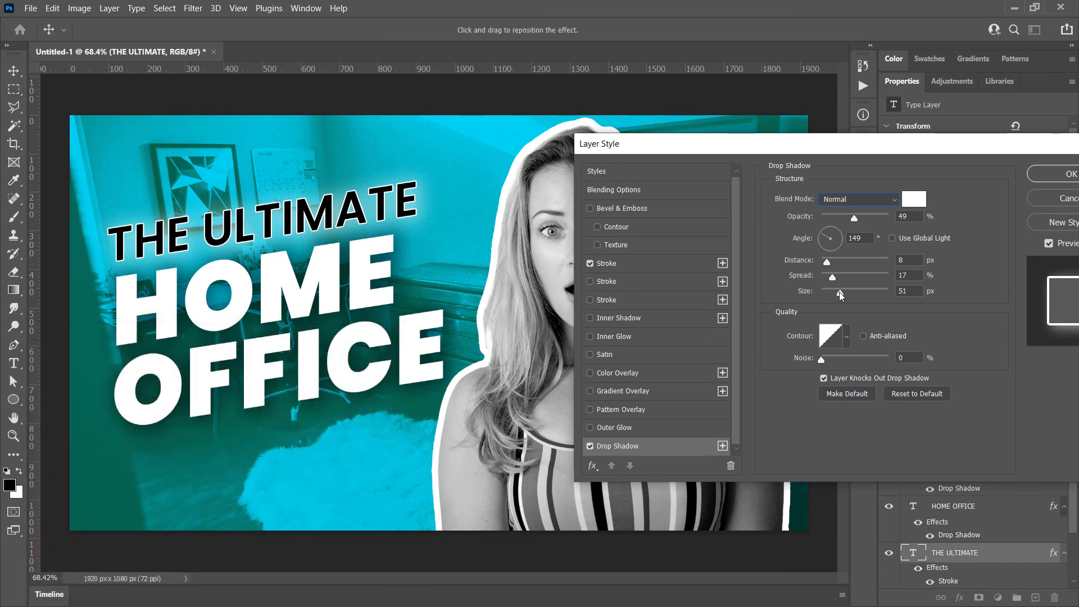
pyautogui.moveTo(838, 291); pyautogui.dragTo(831, 264)
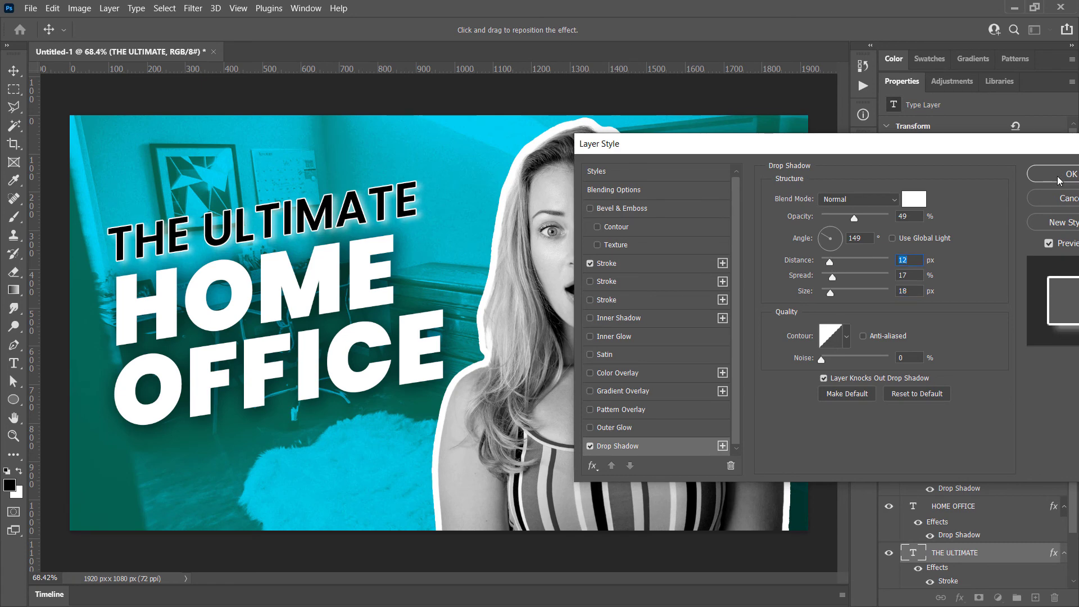
pyautogui.click(1056, 173)
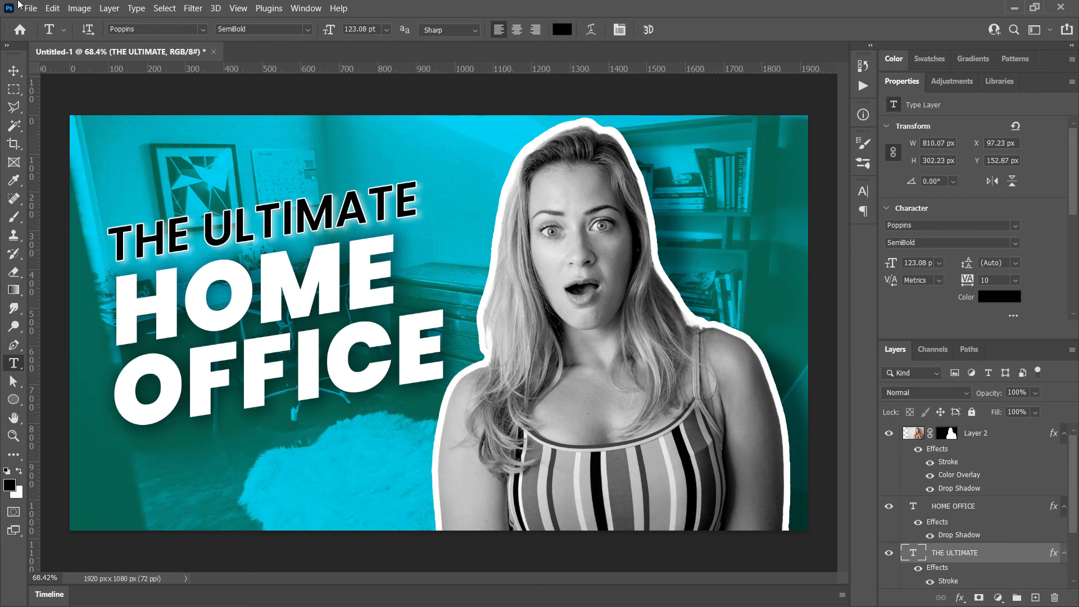
# Start a Save for Web (Legacy) export of the thumbnail in JPEG format
pyautogui.click(31, 8)
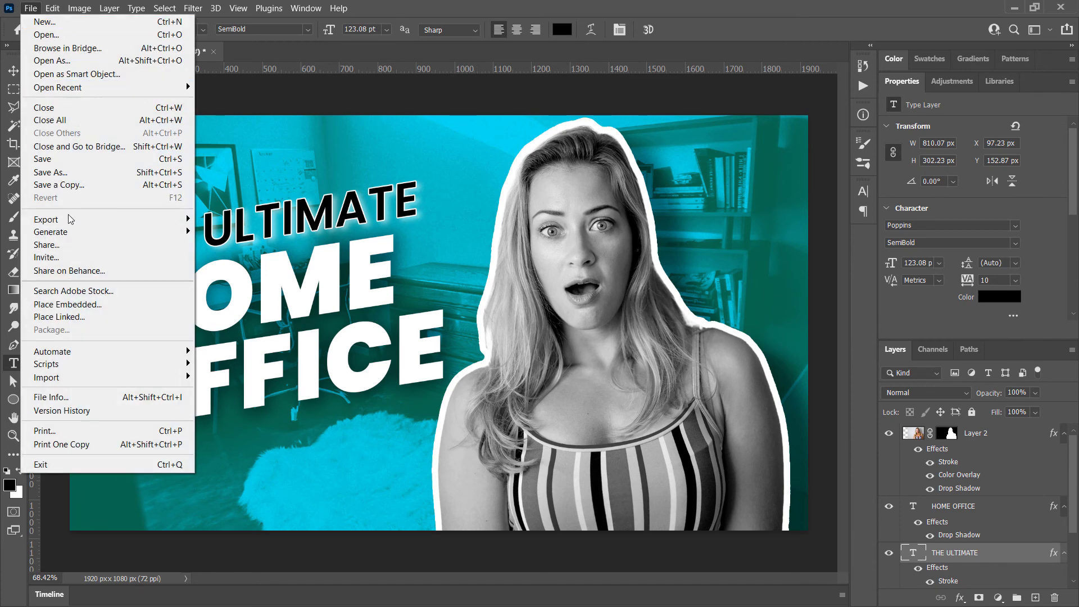
pyautogui.moveTo(70, 221)
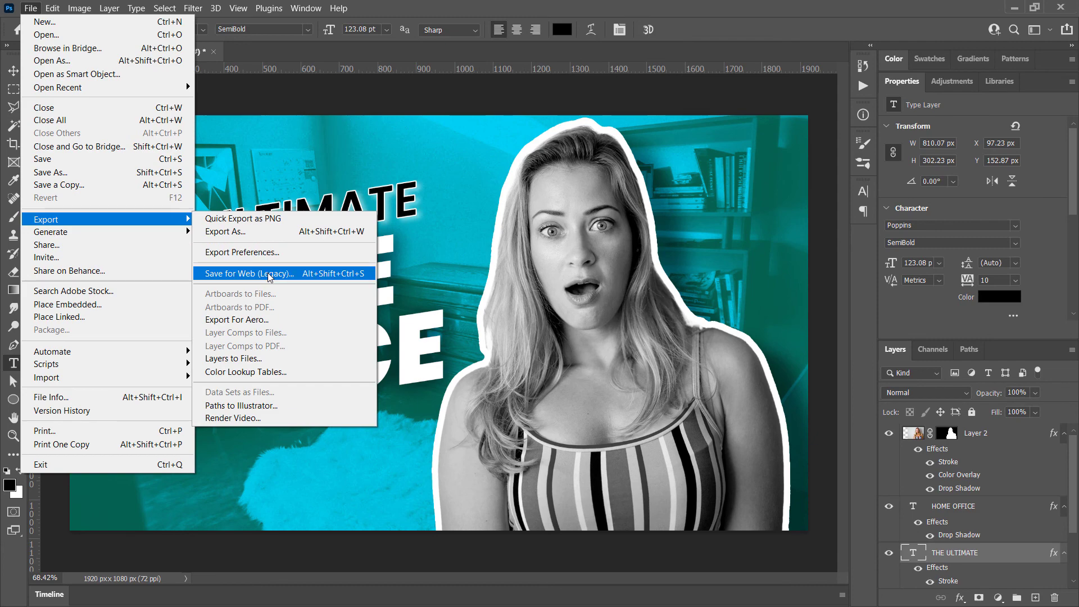
pyautogui.click(268, 273)
pyautogui.click(759, 77)
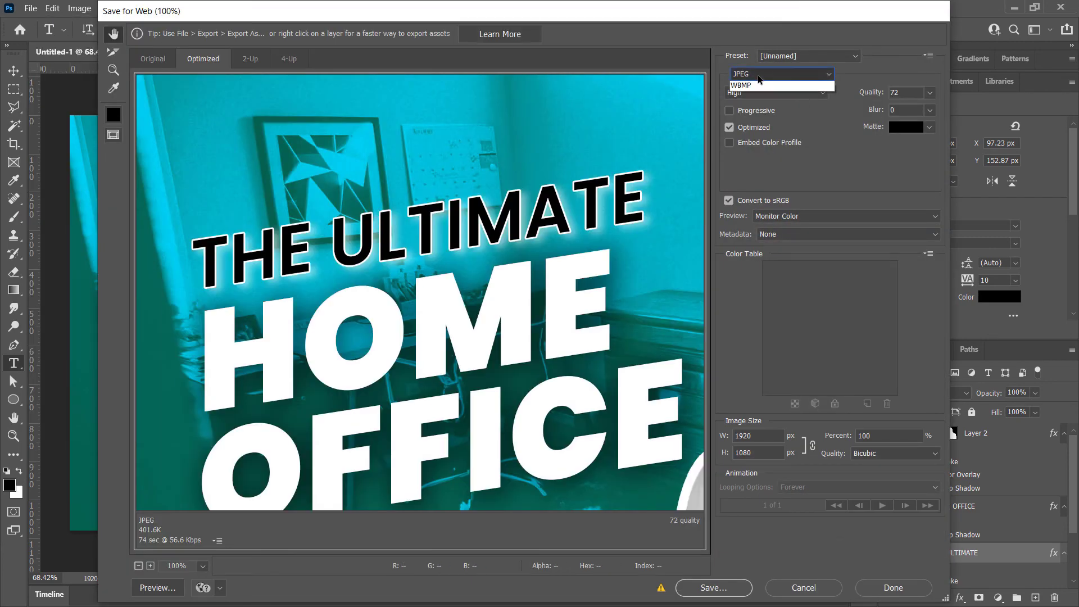
pyautogui.click(747, 94)
# Set the JPEG export quality to 54
pyautogui.moveTo(606, 263); pyautogui.dragTo(518, 180)
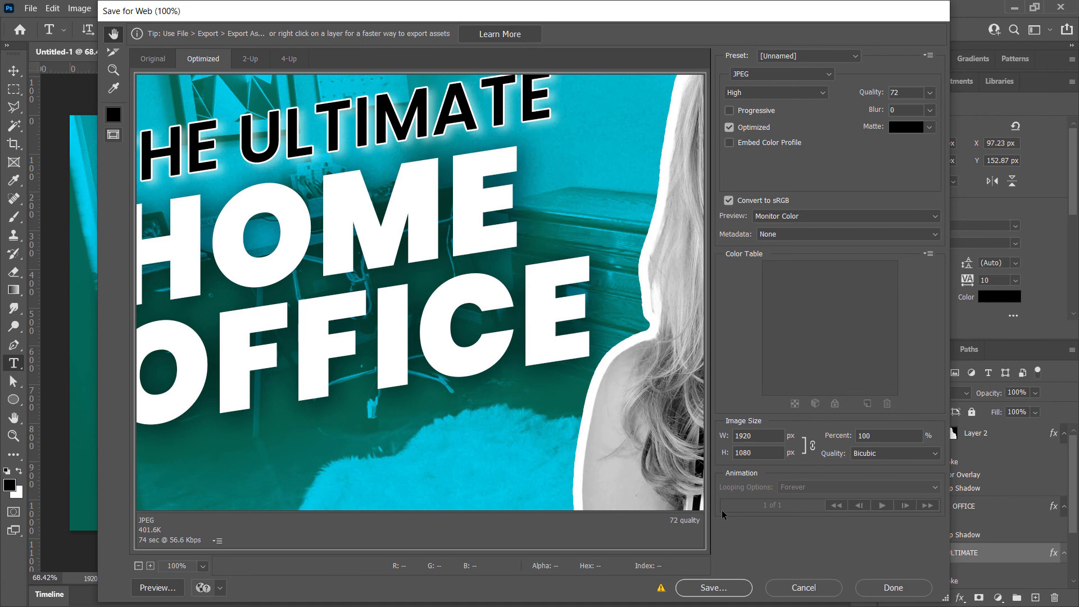
pyautogui.click(113, 70)
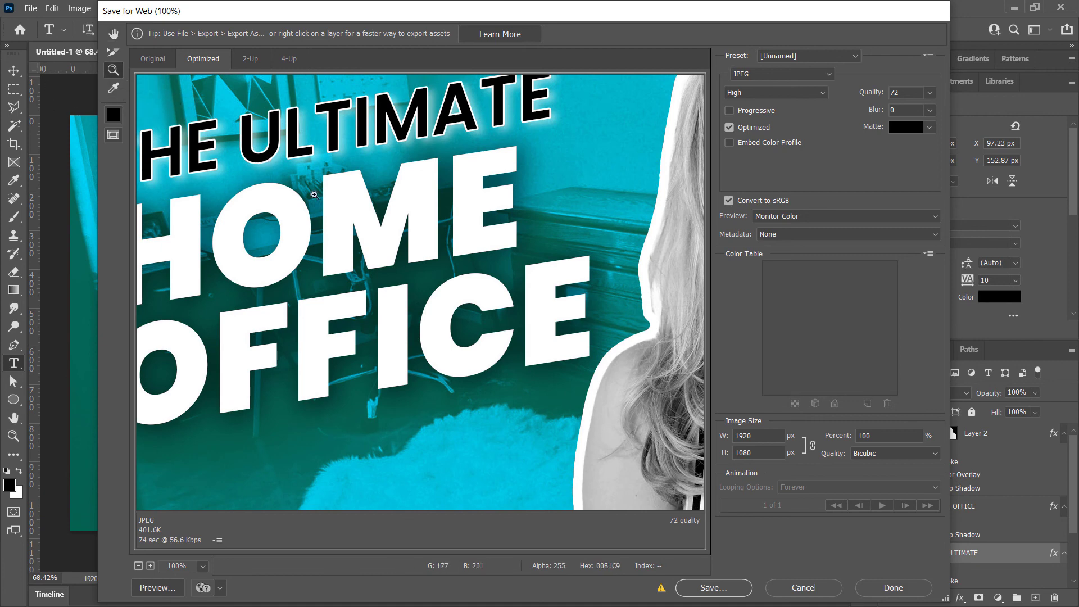
pyautogui.keyDown('alt'); pyautogui.click(341, 161); pyautogui.keyUp('alt')
pyautogui.keyDown('alt'); pyautogui.click(341, 161); pyautogui.keyUp('alt')
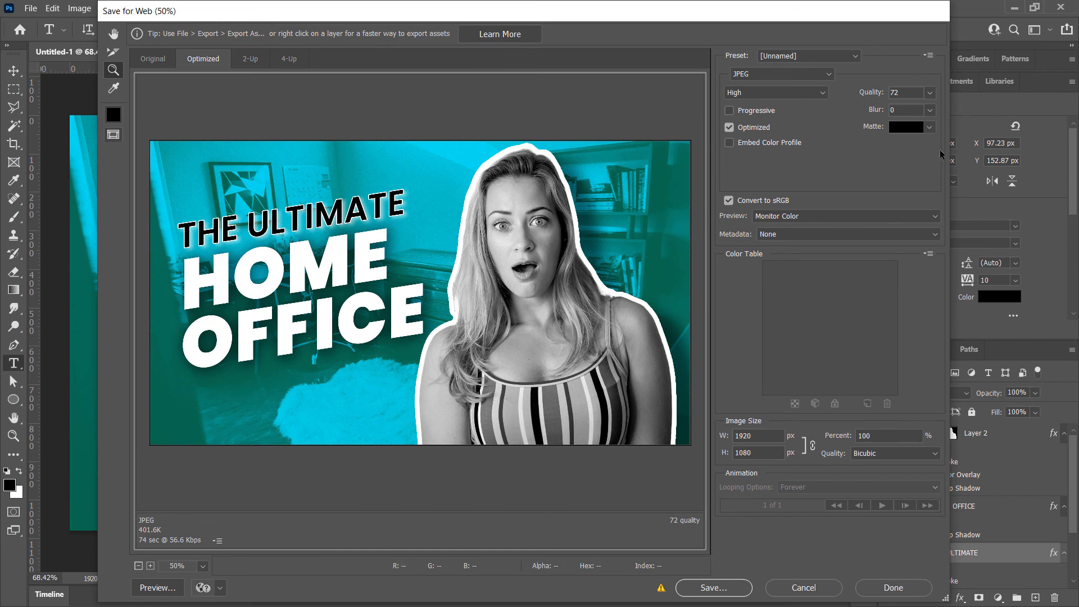
pyautogui.click(930, 93)
pyautogui.click(896, 112)
pyautogui.moveTo(897, 111); pyautogui.dragTo(899, 111)
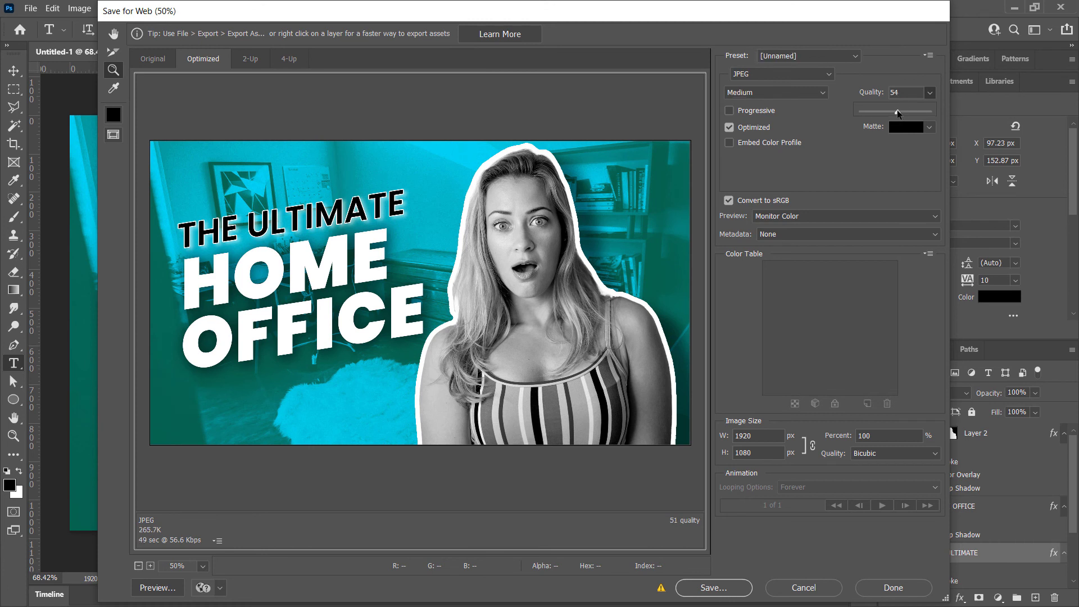
pyautogui.click(819, 128)
# Save the optimized JPEG to the Desktop as YouTube Thumbnails
pyautogui.click(711, 588)
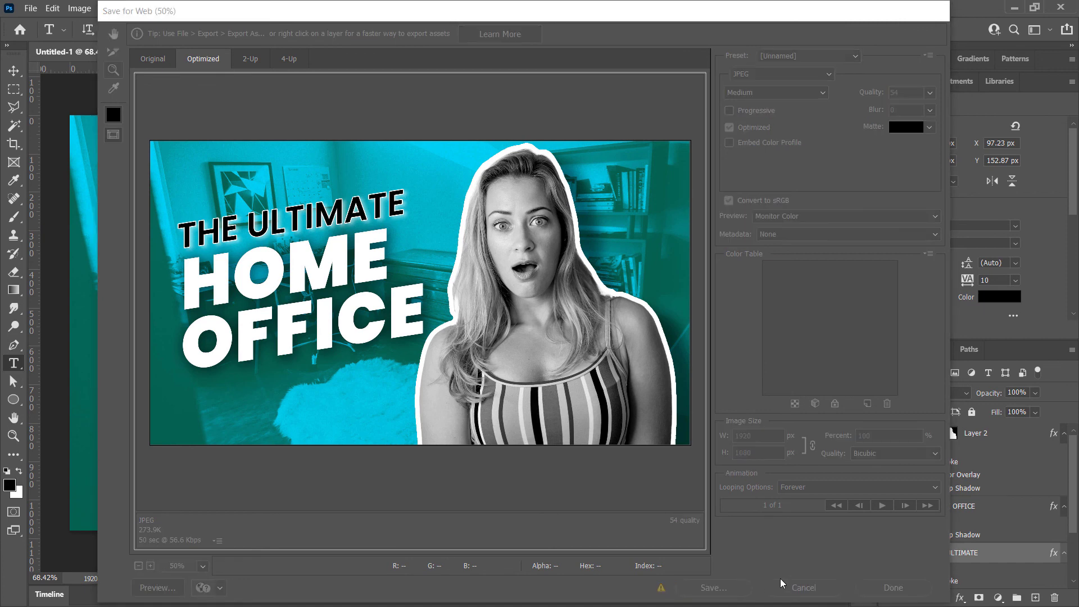
pyautogui.write('YouTube Thumbnail')
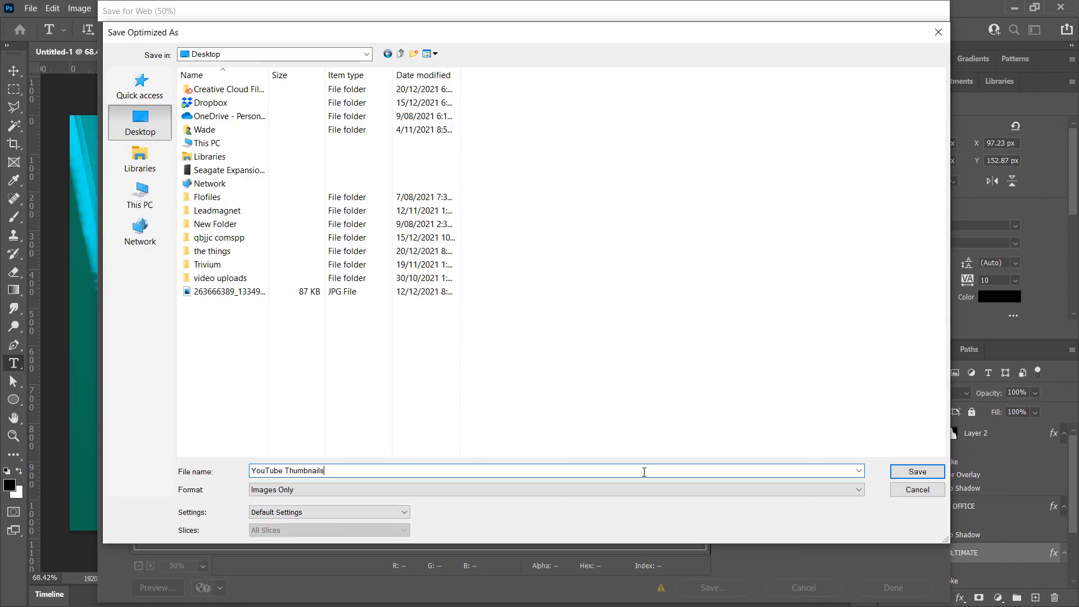
pyautogui.click(917, 472)
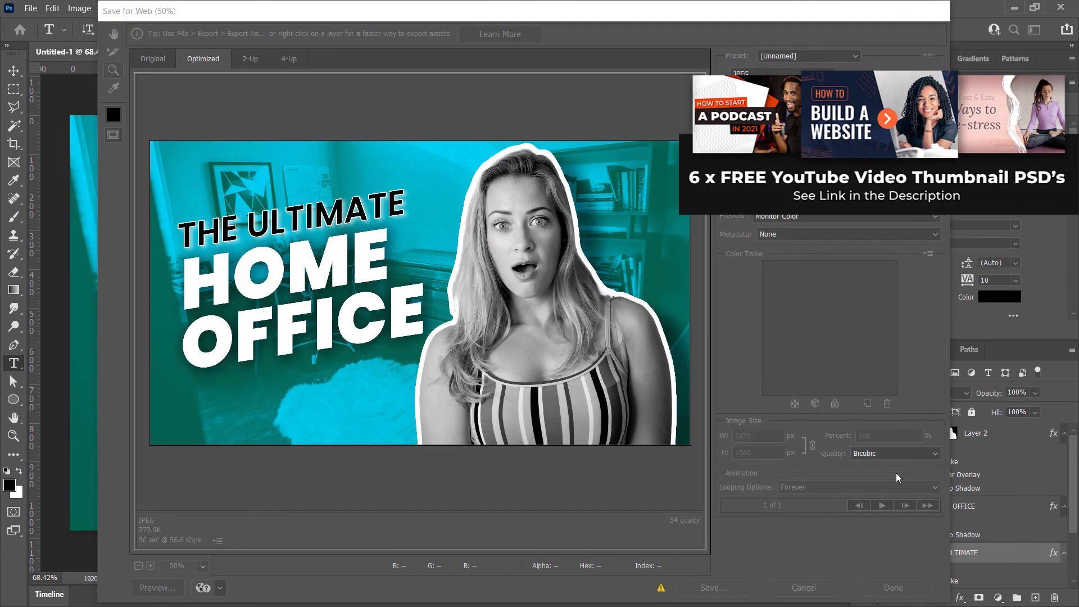